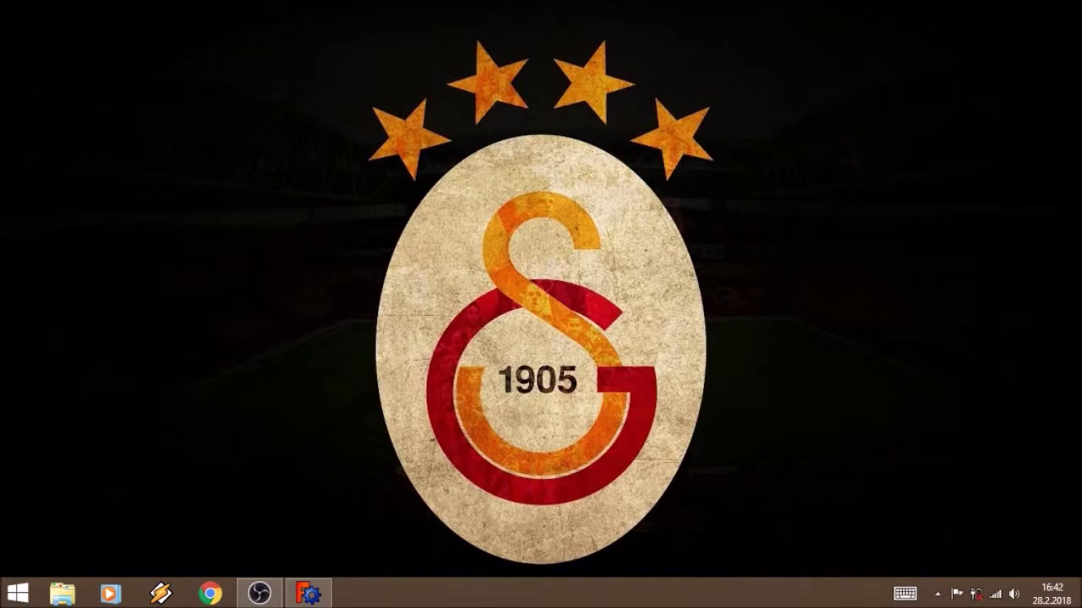
Step: Create a new Unnamed document and make Part Design the active workbench
{"action": "key", "text": "alt+Tab"}
{"action": "key", "text": "alt+Tab"}
{"action": "key", "text": "alt+Tab"}
{"action": "key", "text": "alt+Tab"}
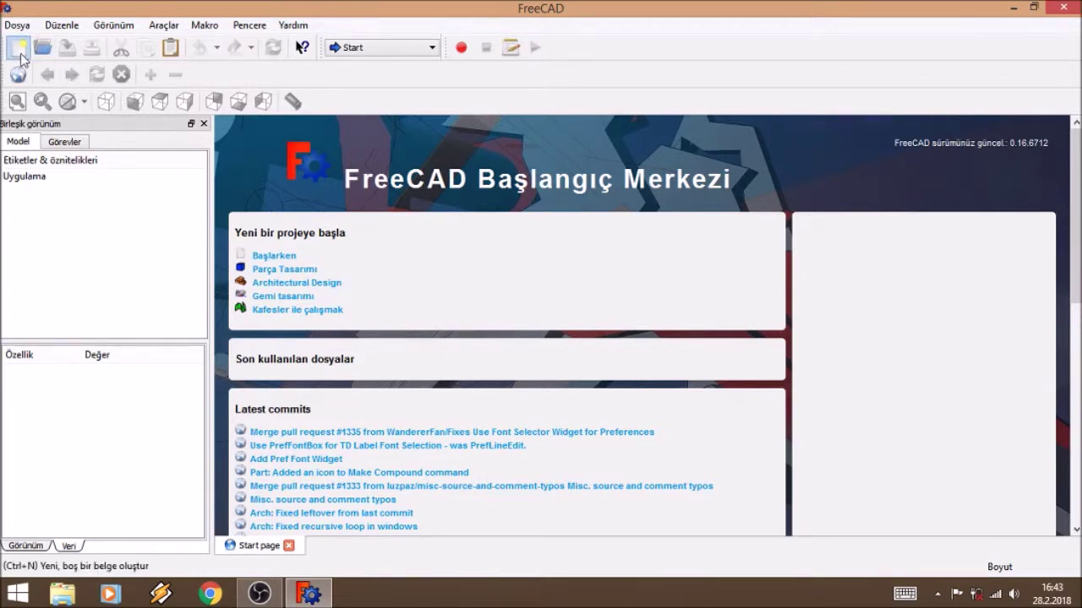
{"action": "left_click", "coordinate": [19, 49]}
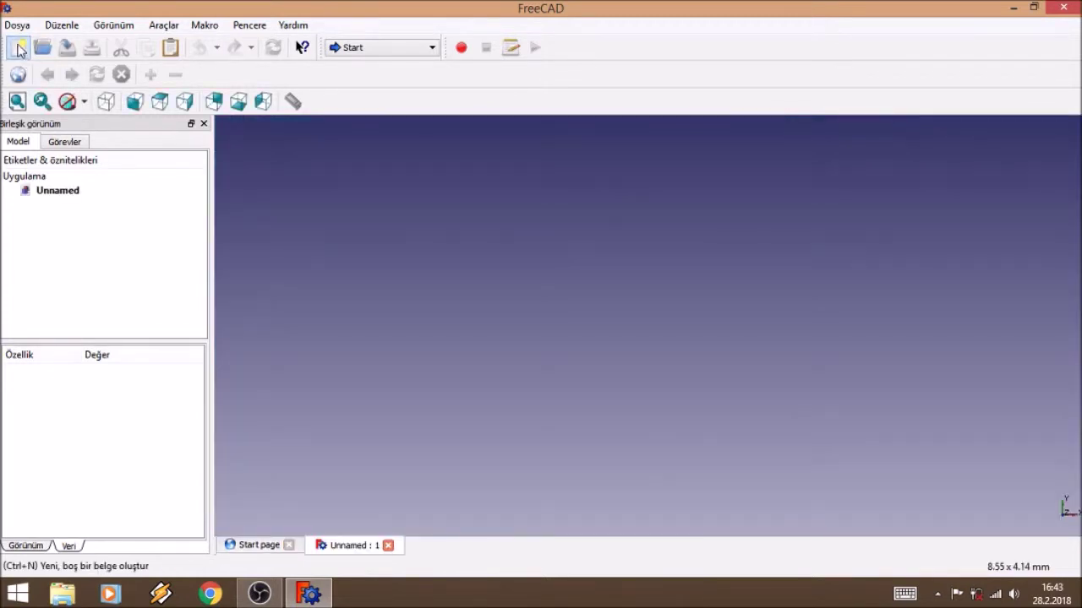
{"action": "left_click", "coordinate": [348, 49]}
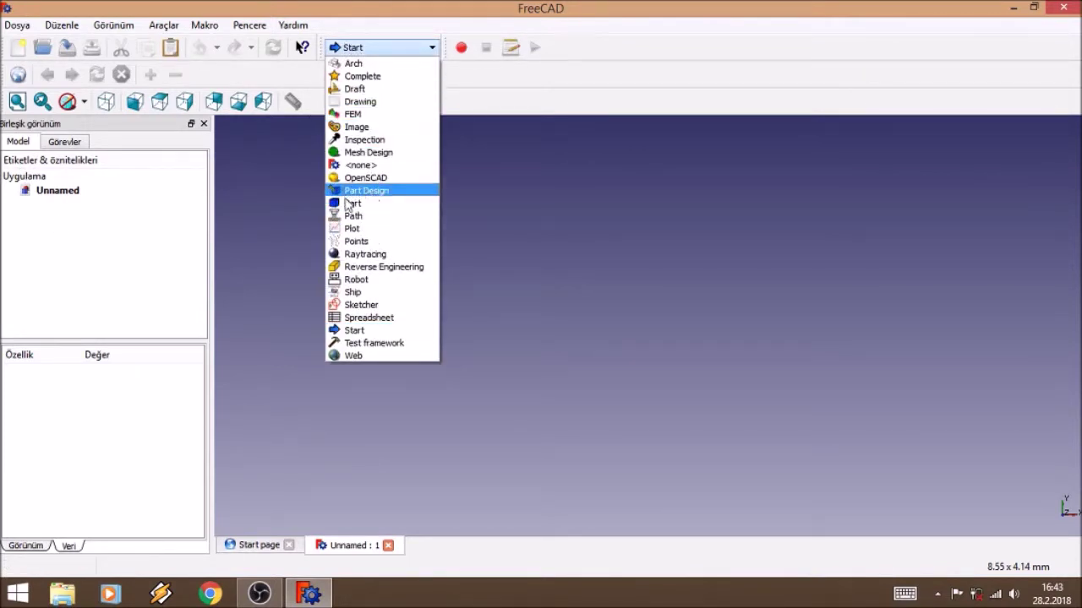
{"action": "left_click", "coordinate": [372, 193]}
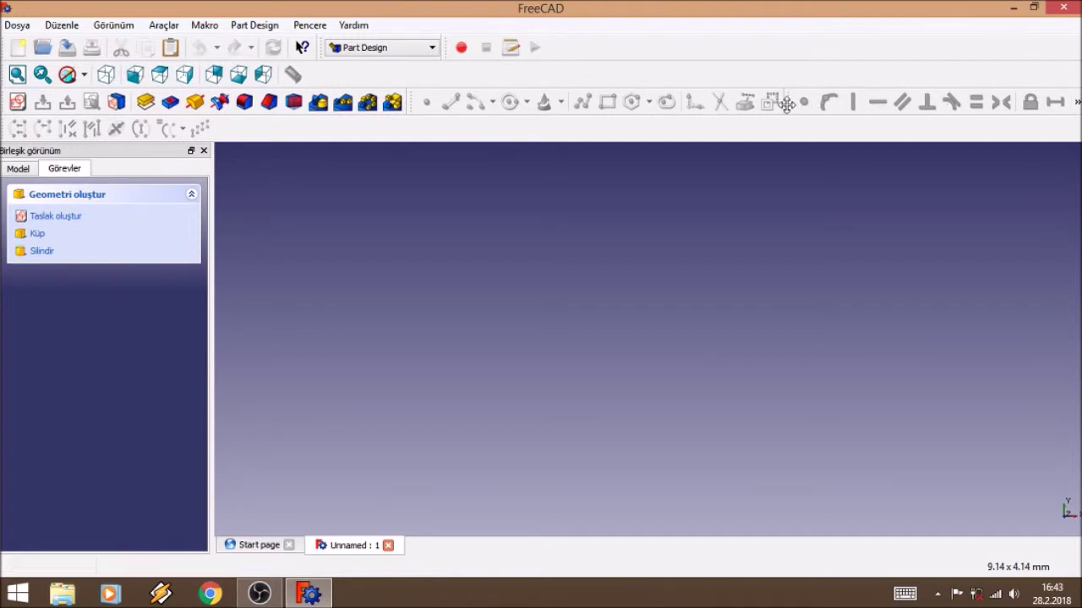
{"action": "mouse_move", "coordinate": [795, 101]}
{"action": "left_mouse_down"}
{"action": "mouse_move", "coordinate": [431, 69]}
{"action": "mouse_move", "coordinate": [313, 77]}
{"action": "mouse_move", "coordinate": [795, 101]}
{"action": "left_mouse_up"}
{"action": "left_click", "coordinate": [359, 50]}
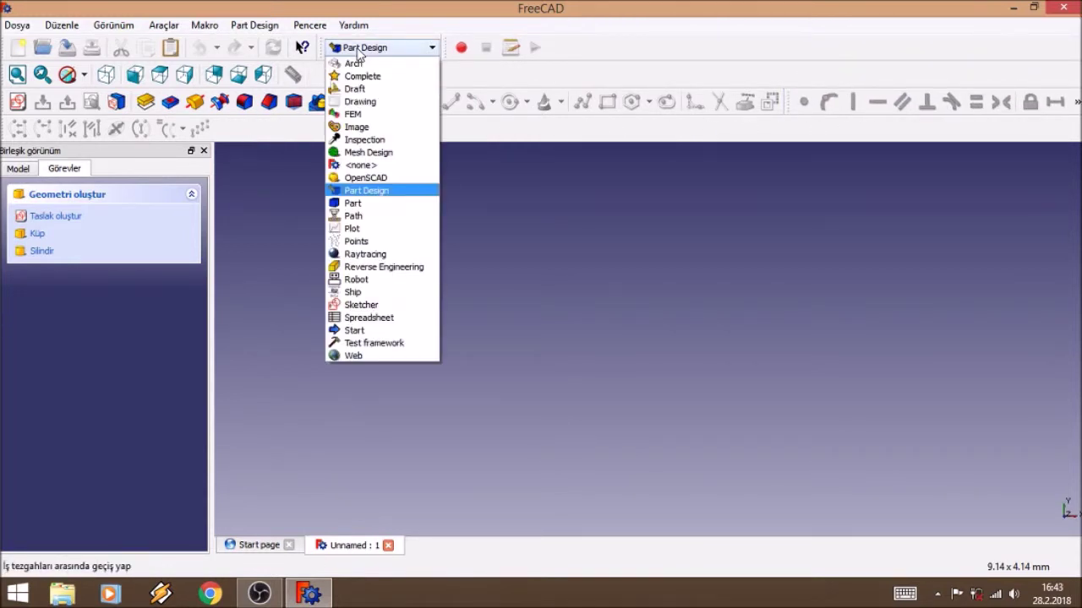
Step: Switch to the Part workbench and add a cylinder, Silindir, to the document
{"action": "left_click", "coordinate": [352, 206]}
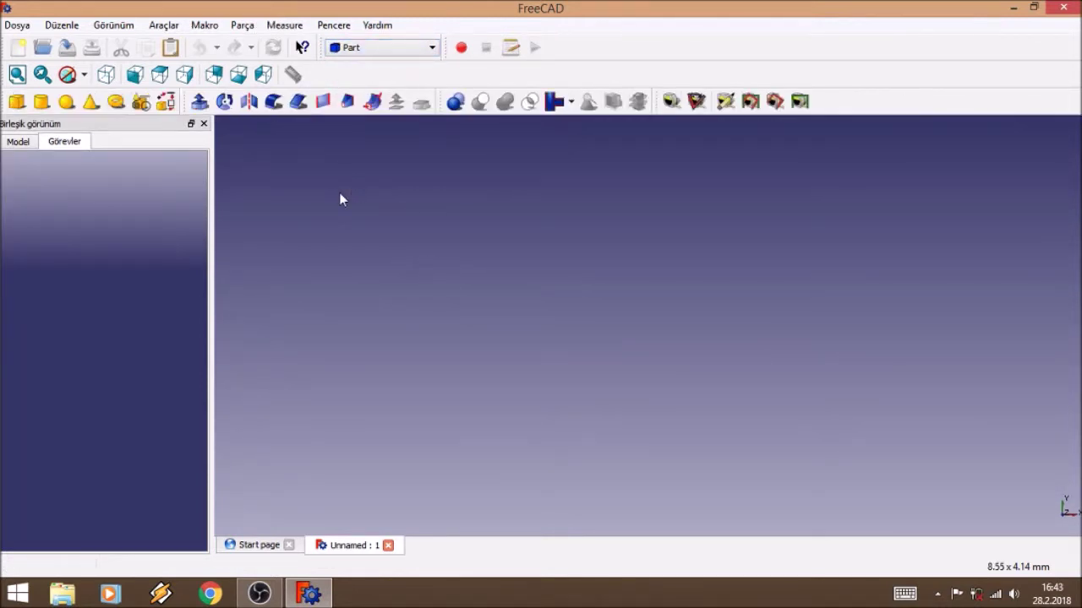
{"action": "left_click", "coordinate": [15, 143]}
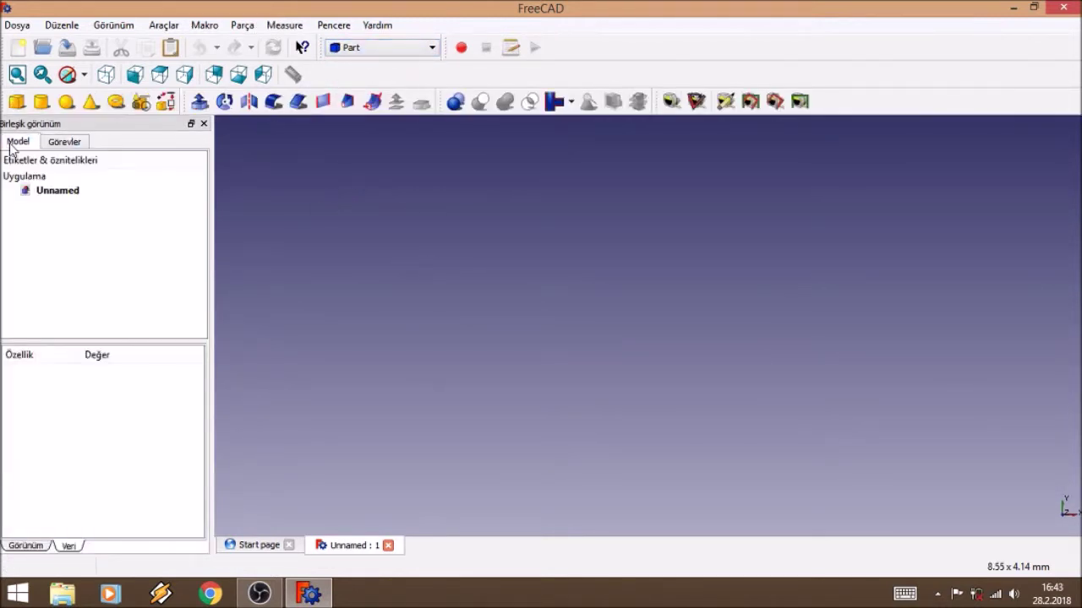
{"action": "left_click", "coordinate": [44, 105]}
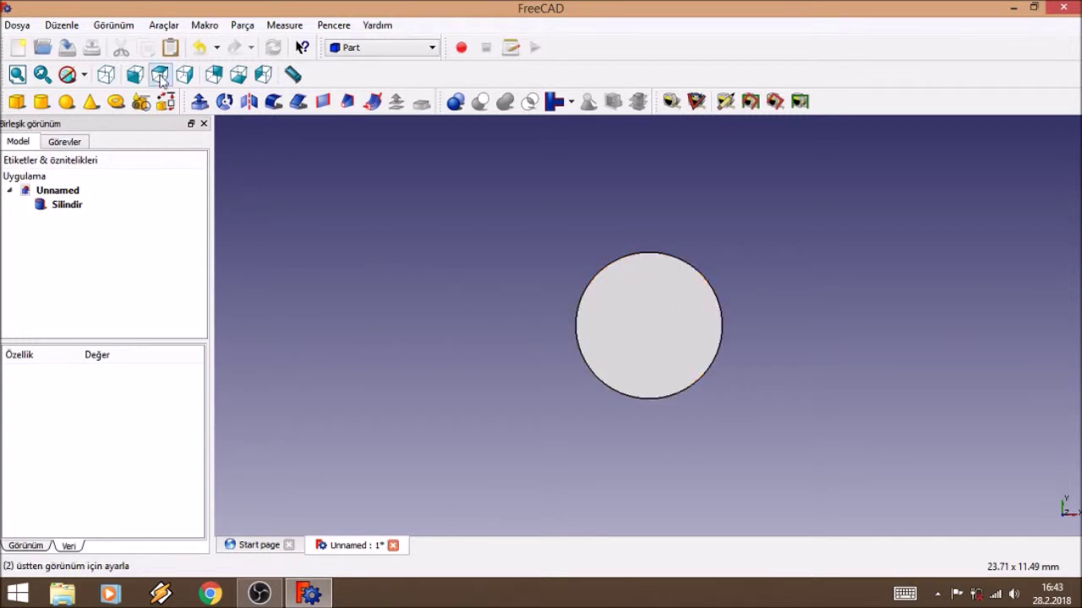
Step: Check the cylinder from front, top, right, rear, bottom, left and isometric views, then select Silindir
{"action": "left_click", "coordinate": [135, 76]}
{"action": "left_click", "coordinate": [158, 76]}
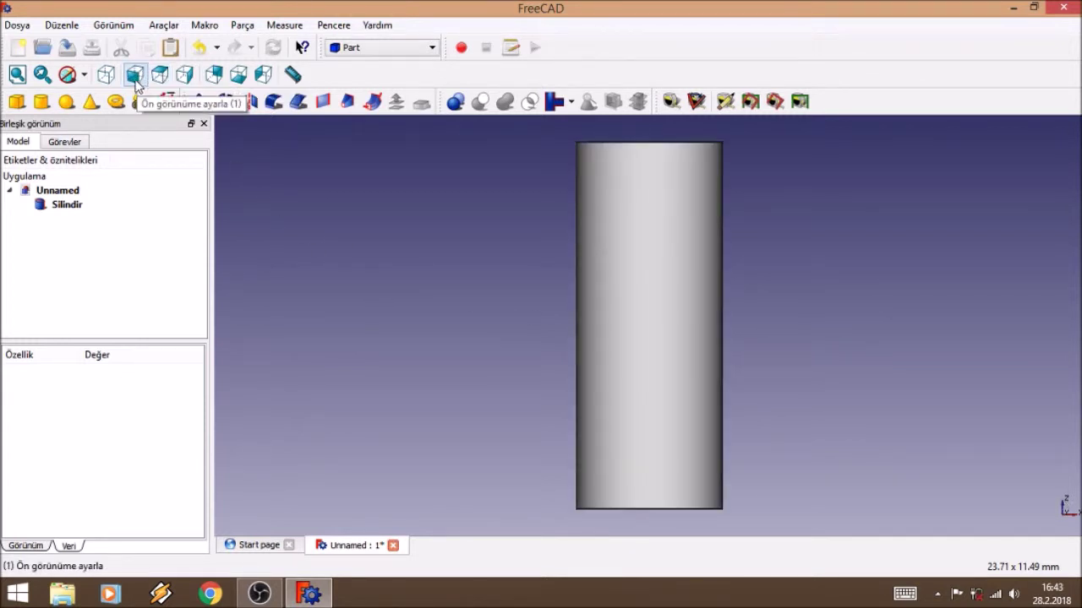
{"action": "left_click", "coordinate": [160, 76]}
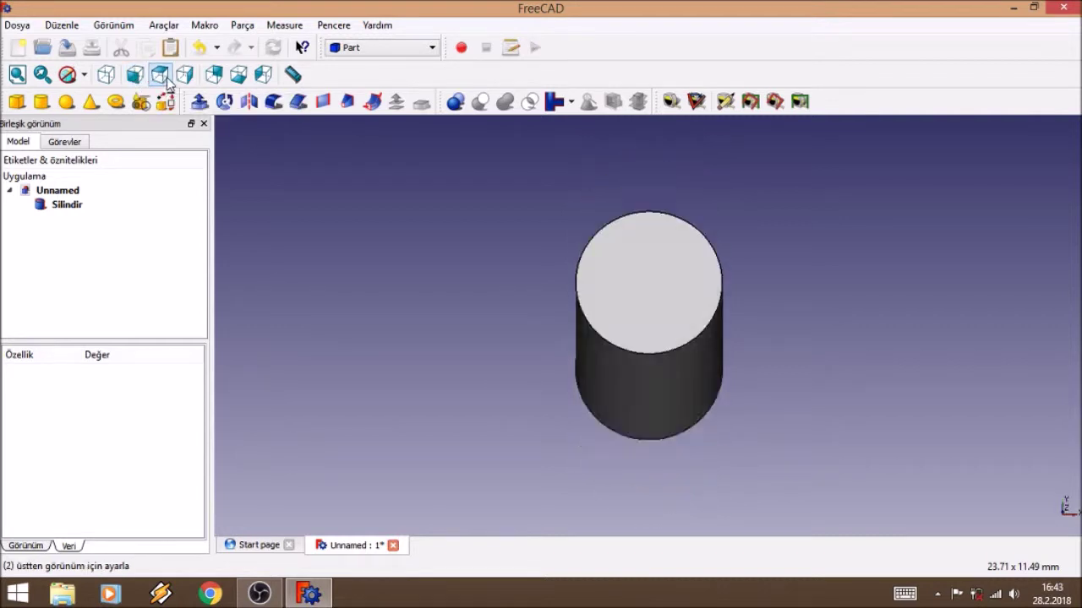
{"action": "left_click", "coordinate": [186, 75]}
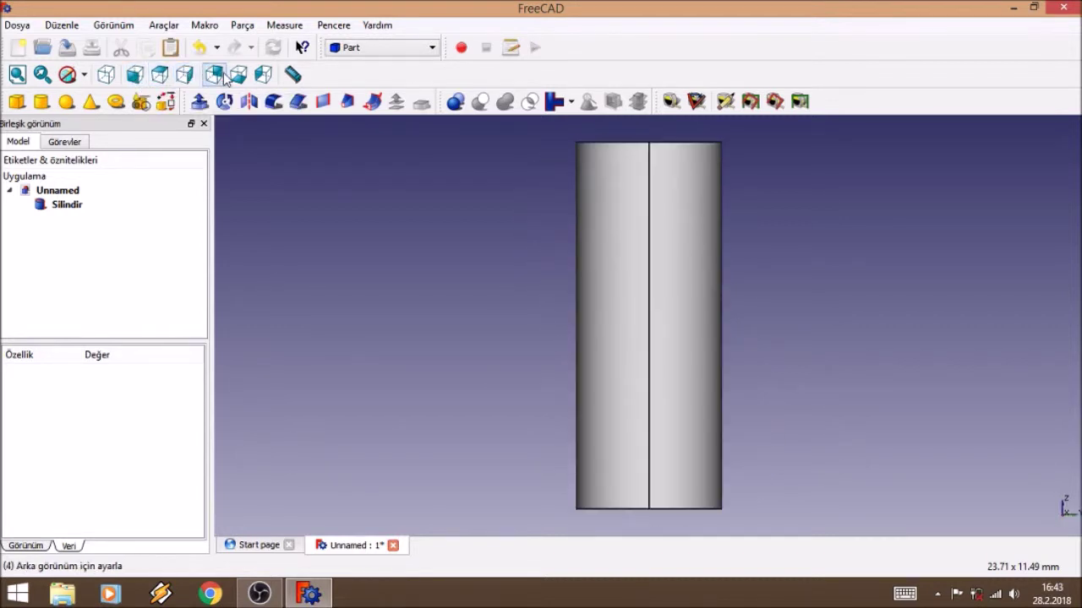
{"action": "left_click", "coordinate": [214, 75]}
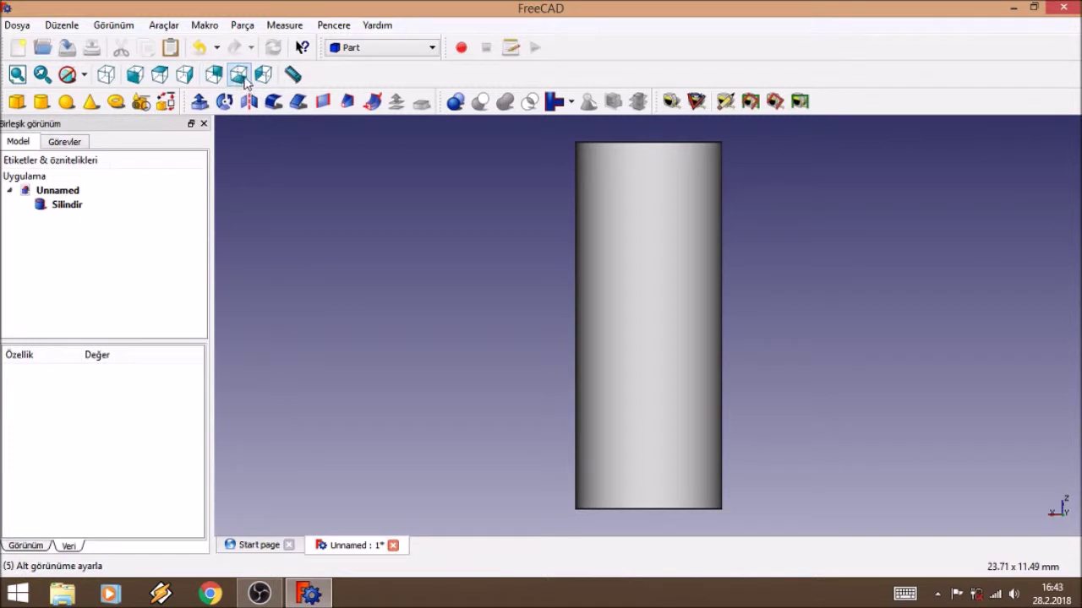
{"action": "left_click", "coordinate": [240, 78]}
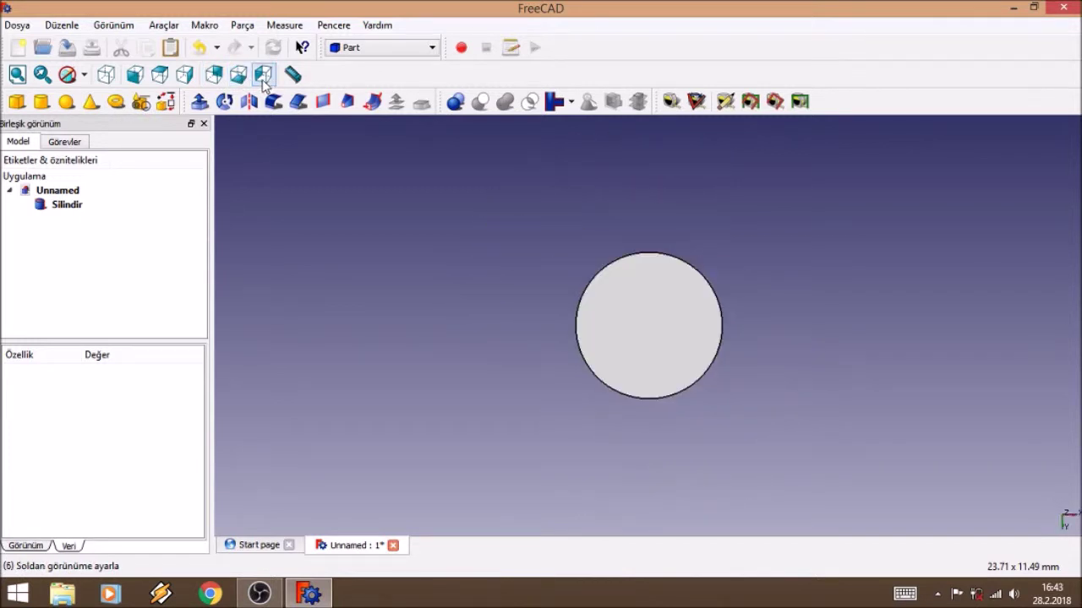
{"action": "left_click", "coordinate": [262, 75]}
{"action": "left_click", "coordinate": [138, 78]}
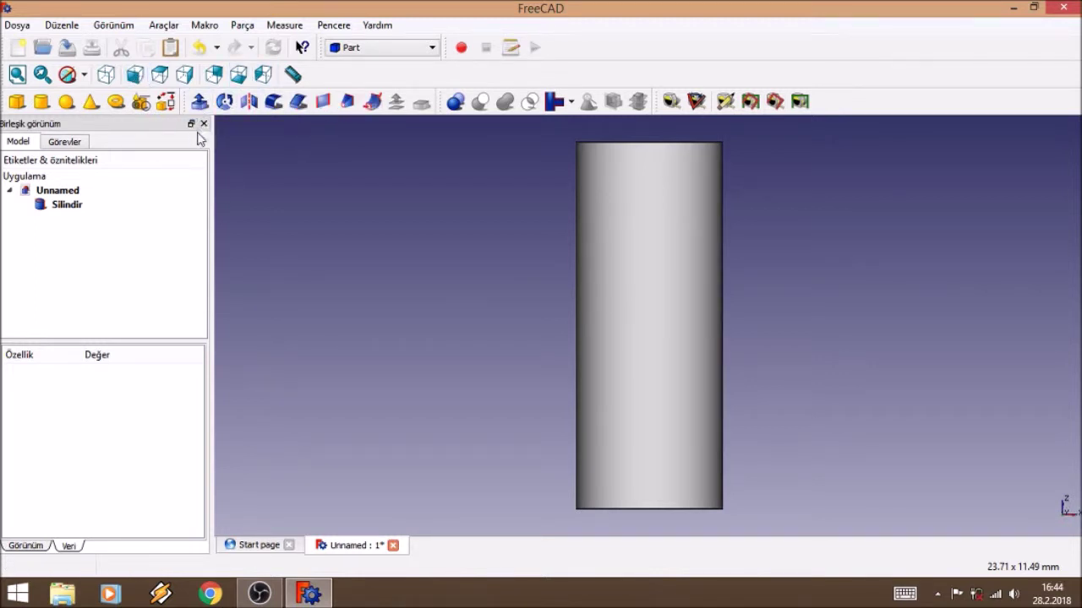
{"action": "left_click", "coordinate": [106, 75]}
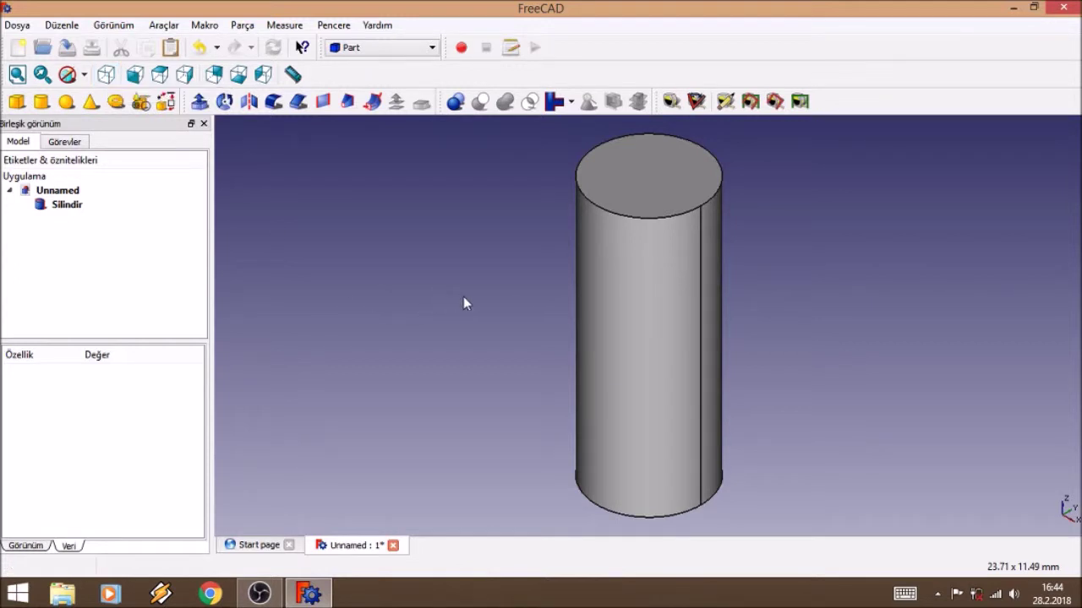
{"action": "middle_click_drag", "start_coordinate": [769, 262], "coordinate": [720, 272]}
{"action": "left_click", "coordinate": [64, 206]}
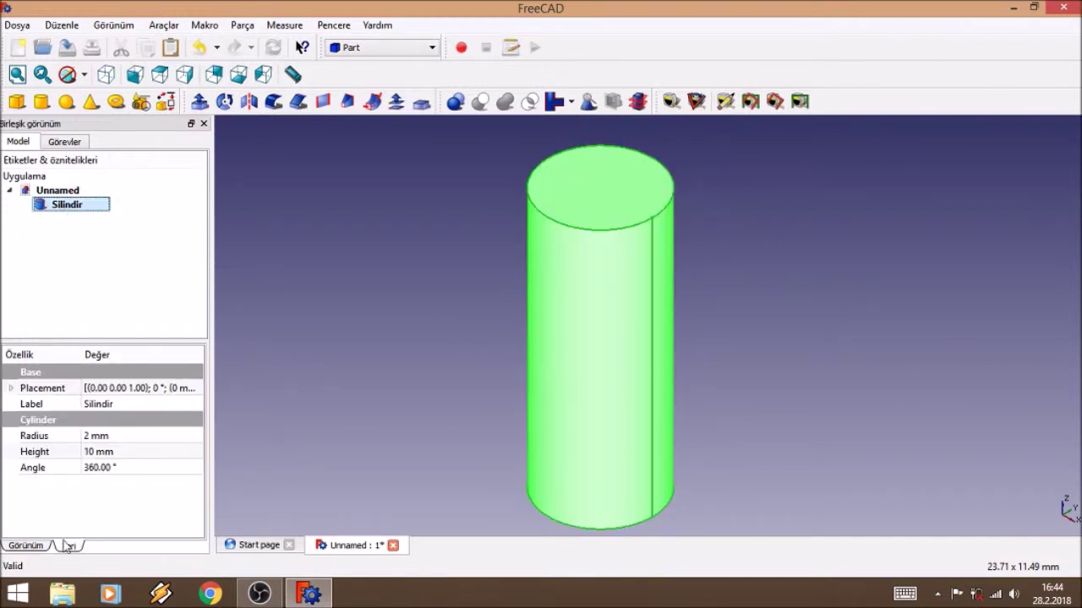
{"action": "left_click", "coordinate": [102, 436]}
{"action": "double_click", "coordinate": [85, 436]}
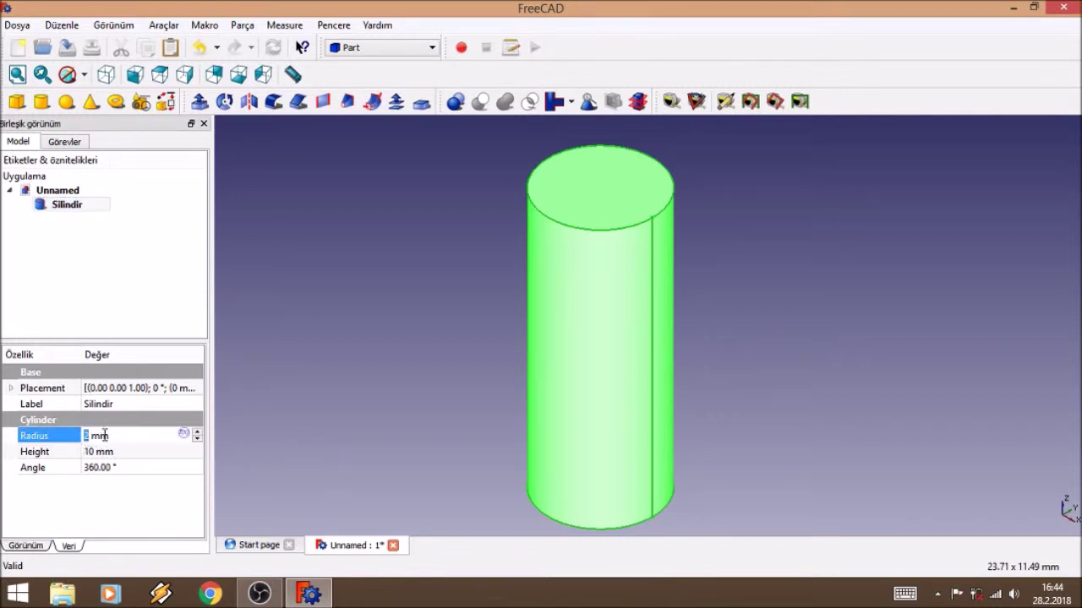
{"action": "type", "text": "1"}
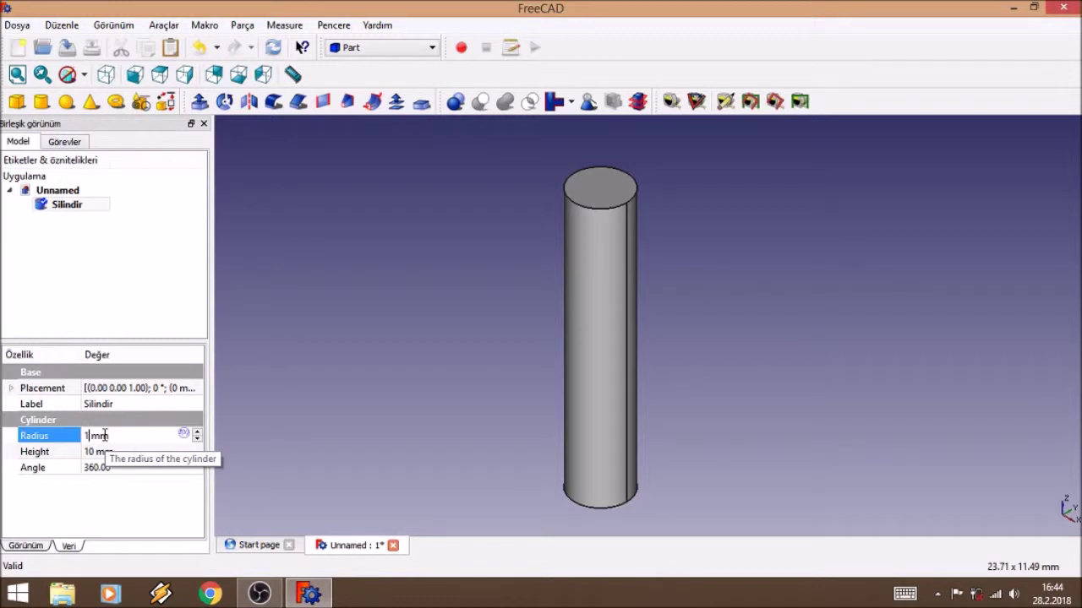
{"action": "type", "text": "2"}
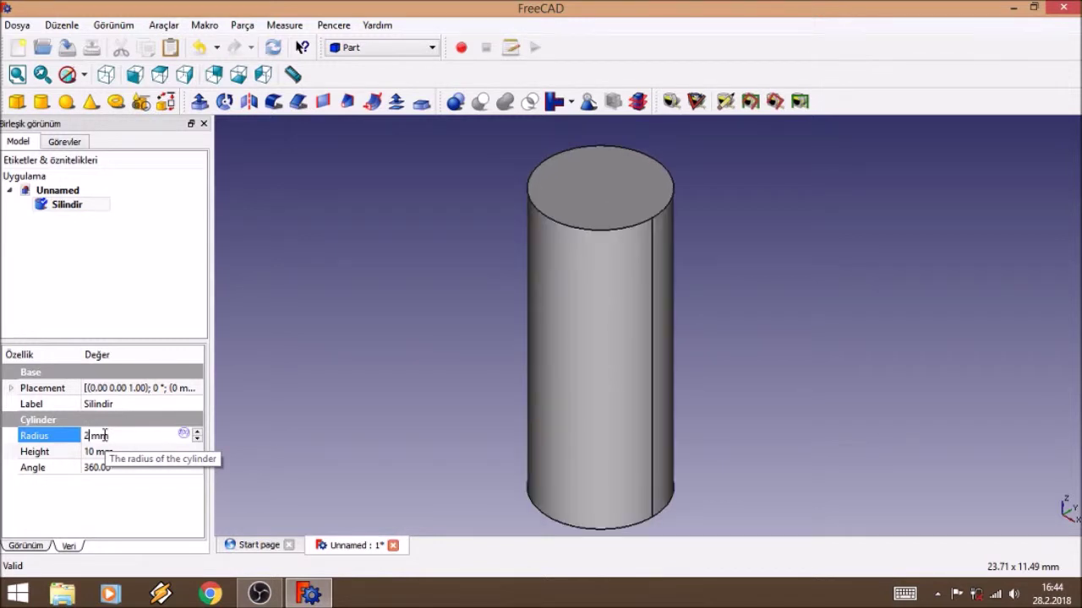
{"action": "key", "text": "Up"}
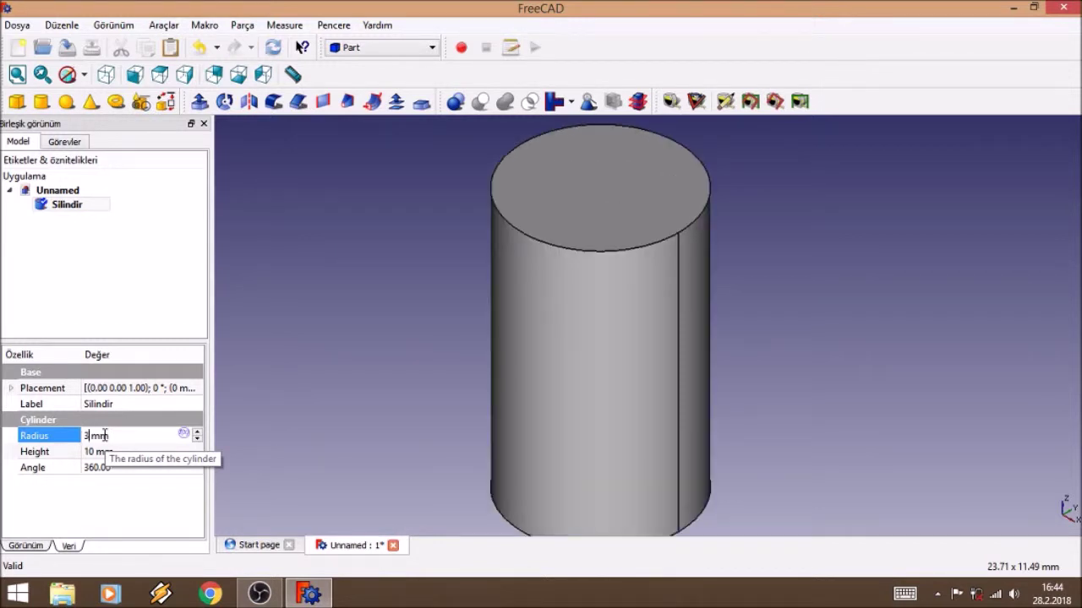
{"action": "key", "text": "Up"}
{"action": "key", "text": "Down"}
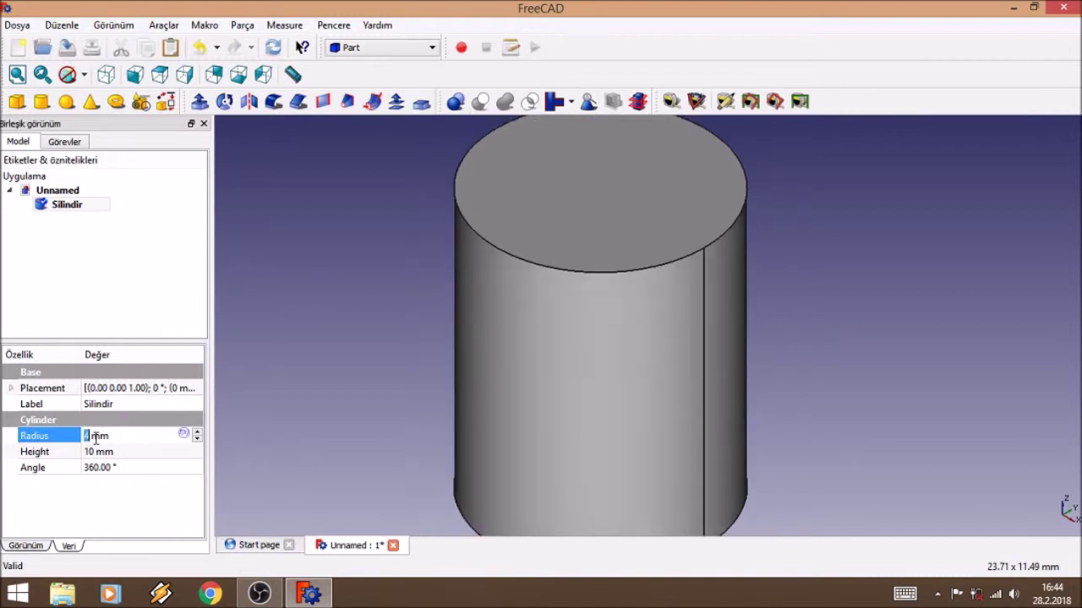
{"action": "key", "text": "Down"}
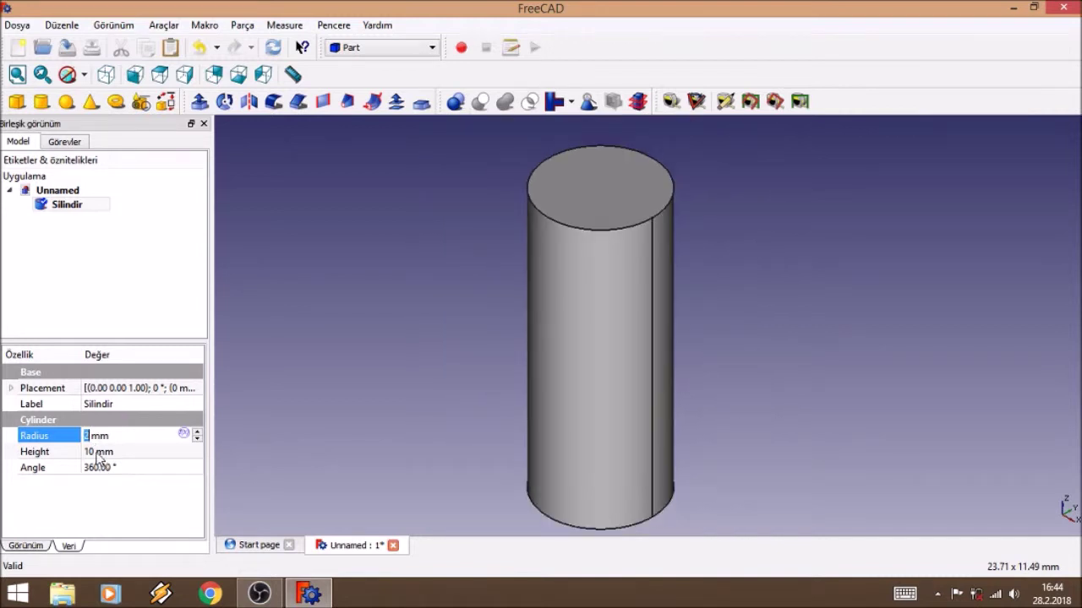
{"action": "left_click", "coordinate": [97, 451]}
{"action": "key", "text": "Down"}
{"action": "key", "text": "Down"}
{"action": "key", "text": "Down"}
{"action": "key", "text": "Down"}
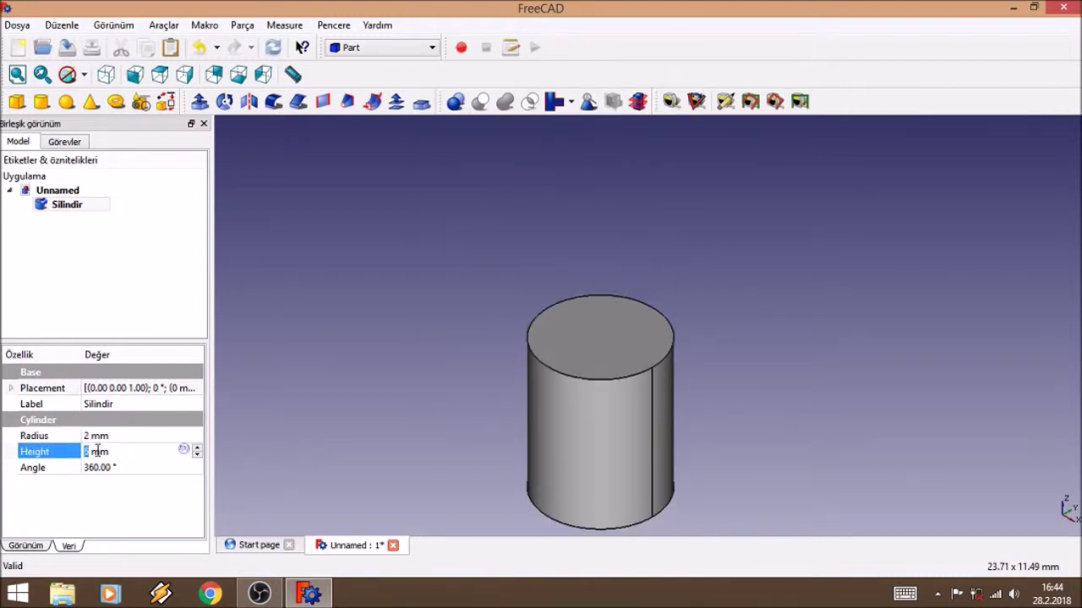
{"action": "key", "text": "Down"}
{"action": "key", "text": "Down"}
{"action": "key", "text": "Down"}
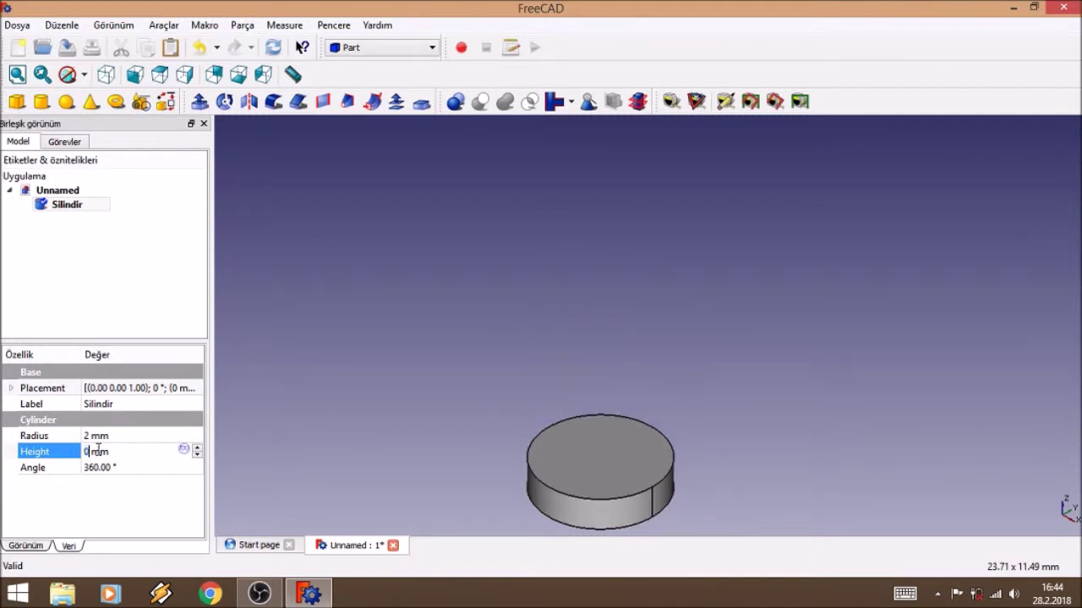
{"action": "type", "text": ".5"}
{"action": "left_click", "coordinate": [503, 424]}
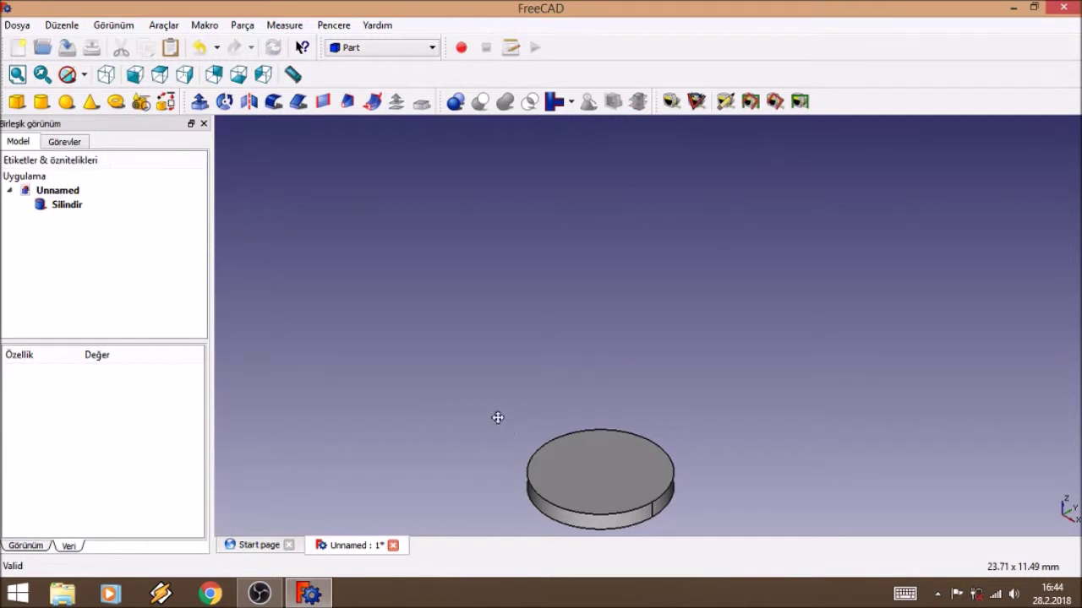
{"action": "middle_click_drag", "start_coordinate": [497, 422], "coordinate": [471, 198]}
{"action": "mouse_move", "coordinate": [799, 268]}
{"action": "middle_mouse_down"}
{"action": "mouse_move", "coordinate": [580, 232]}
{"action": "mouse_move", "coordinate": [862, 261]}
{"action": "mouse_move", "coordinate": [647, 295]}
{"action": "mouse_move", "coordinate": [765, 246]}
{"action": "middle_mouse_up"}
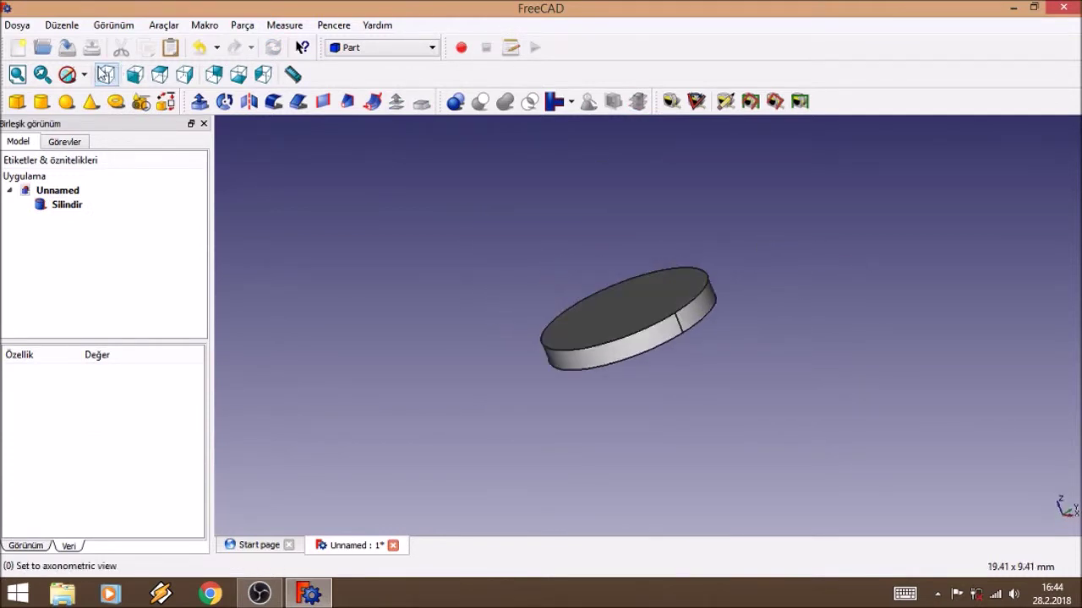
{"action": "left_click", "coordinate": [105, 75]}
{"action": "left_click", "coordinate": [66, 204]}
{"action": "type", "text": "0.5"}
{"action": "key", "text": "Return"}
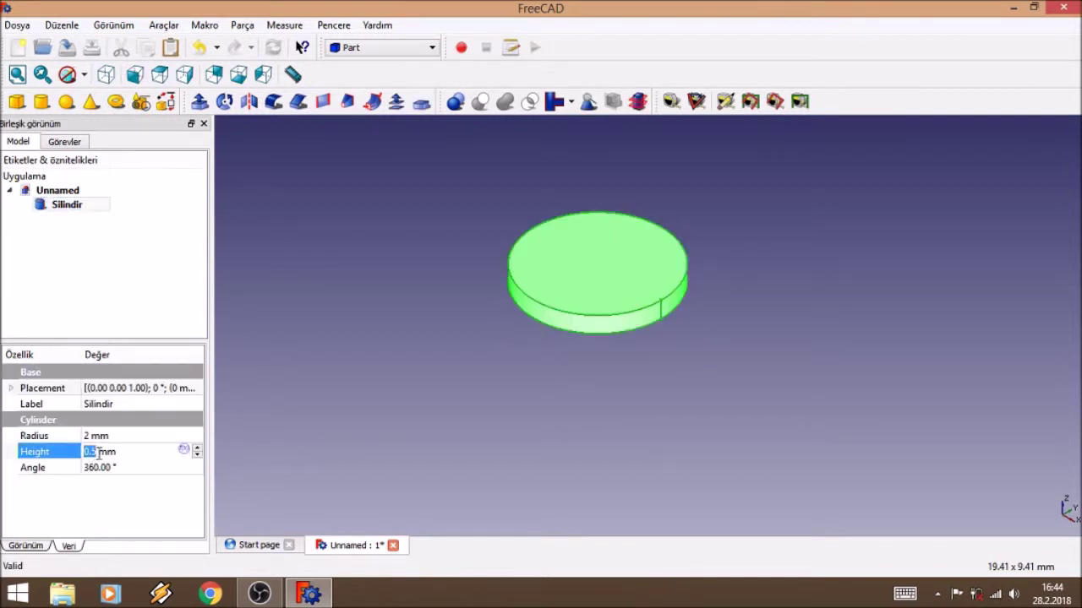
{"action": "type", "text": "10"}
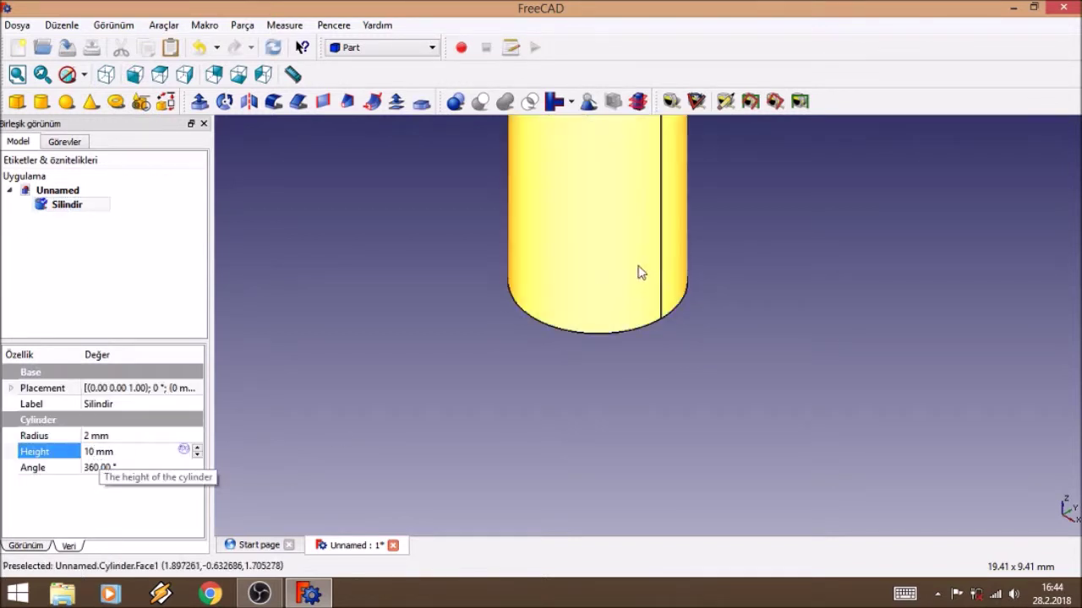
{"action": "right_click", "coordinate": [572, 221]}
{"action": "left_click", "coordinate": [614, 232]}
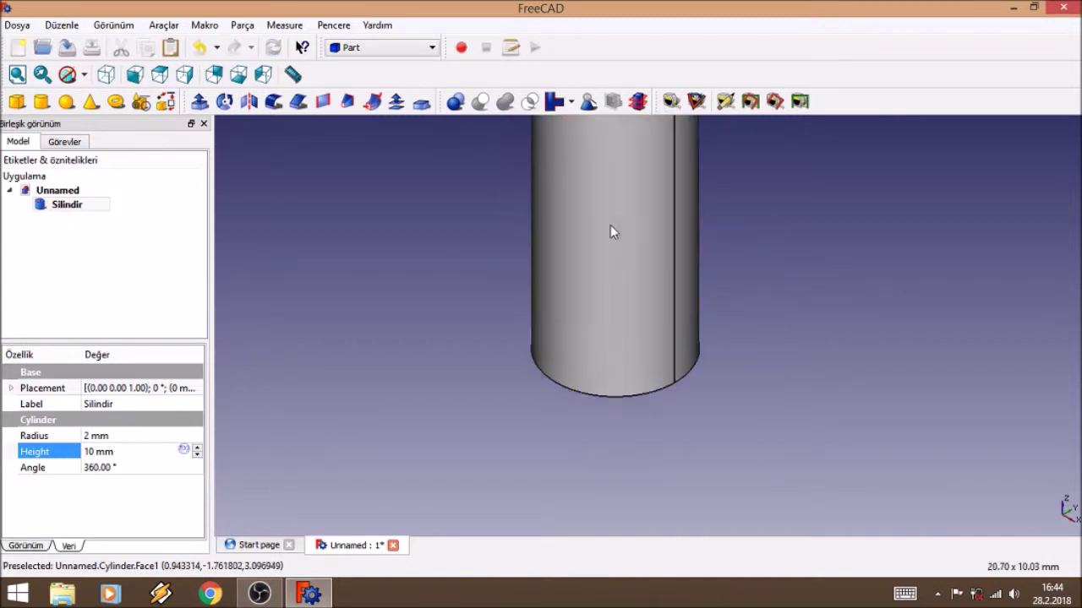
{"action": "left_click", "coordinate": [100, 468]}
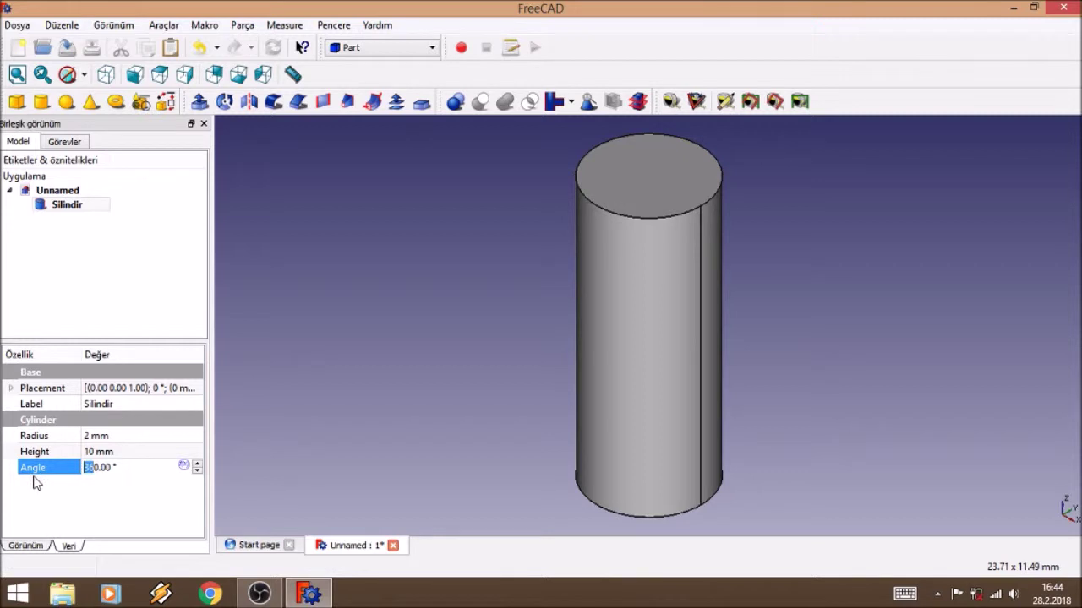
{"action": "type", "text": "27"}
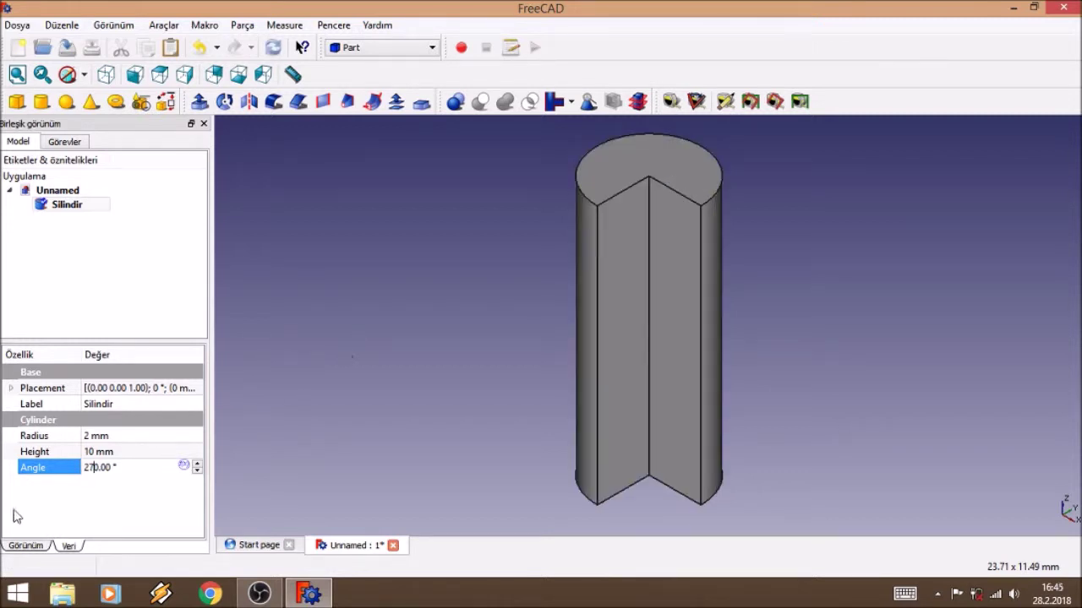
{"action": "scroll", "coordinate": [104, 471], "scroll_direction": "down", "scroll_amount": 1}
{"action": "scroll", "coordinate": [106, 470], "scroll_direction": "down", "scroll_amount": 9}
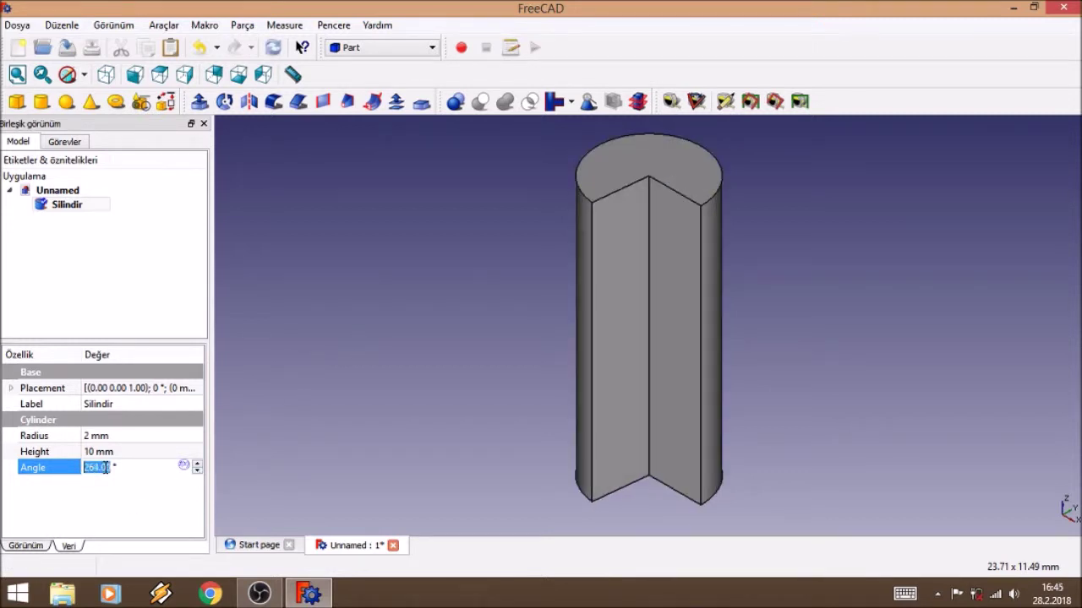
{"action": "scroll", "coordinate": [110, 465], "scroll_direction": "down", "scroll_amount": 9}
{"action": "scroll", "coordinate": [113, 462], "scroll_direction": "down", "scroll_amount": 8}
{"action": "scroll", "coordinate": [116, 458], "scroll_direction": "down", "scroll_amount": 8}
{"action": "scroll", "coordinate": [117, 459], "scroll_direction": "down", "scroll_amount": 5}
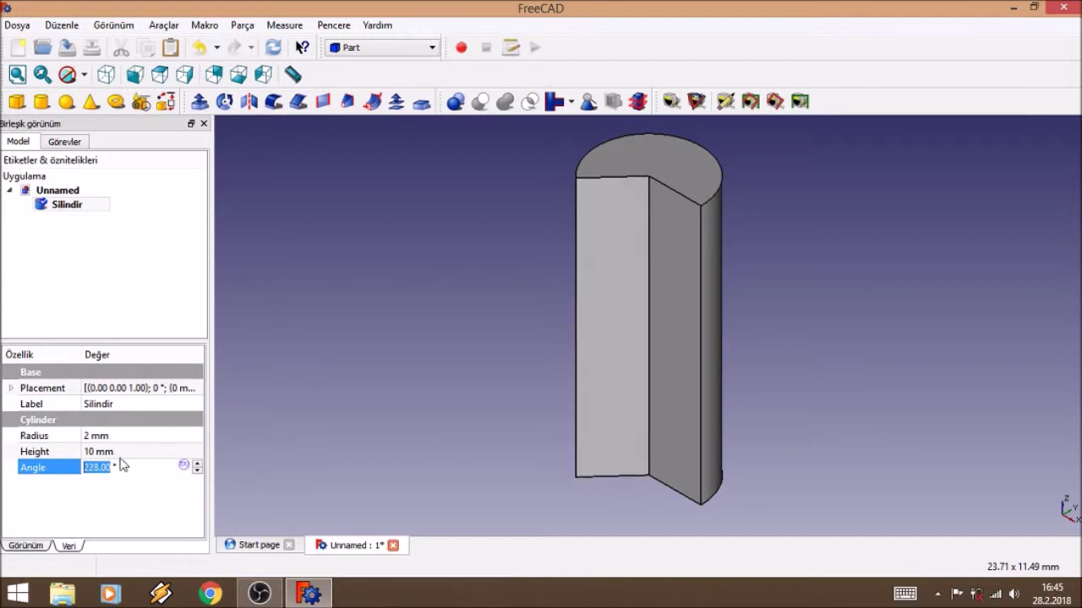
{"action": "scroll", "coordinate": [122, 461], "scroll_direction": "down", "scroll_amount": 5}
{"action": "scroll", "coordinate": [129, 462], "scroll_direction": "down", "scroll_amount": 5}
{"action": "scroll", "coordinate": [131, 462], "scroll_direction": "down", "scroll_amount": 7}
{"action": "scroll", "coordinate": [132, 462], "scroll_direction": "down", "scroll_amount": 7}
{"action": "scroll", "coordinate": [134, 463], "scroll_direction": "down", "scroll_amount": 7}
{"action": "scroll", "coordinate": [134, 463], "scroll_direction": "down", "scroll_amount": 5}
{"action": "scroll", "coordinate": [134, 463], "scroll_direction": "down", "scroll_amount": 4}
{"action": "scroll", "coordinate": [135, 463], "scroll_direction": "down", "scroll_amount": 4}
{"action": "scroll", "coordinate": [135, 463], "scroll_direction": "down", "scroll_amount": 4}
{"action": "scroll", "coordinate": [136, 463], "scroll_direction": "down", "scroll_amount": 1}
{"action": "scroll", "coordinate": [136, 464], "scroll_direction": "down", "scroll_amount": 1}
{"action": "scroll", "coordinate": [135, 464], "scroll_direction": "up", "scroll_amount": 8}
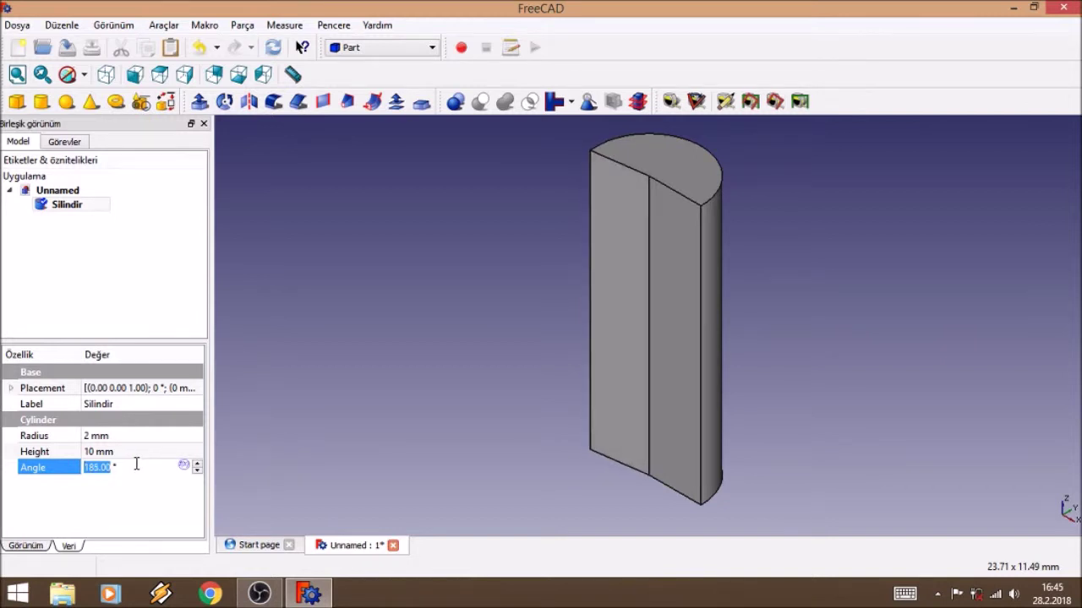
{"action": "scroll", "coordinate": [141, 466], "scroll_direction": "up", "scroll_amount": 12}
{"action": "scroll", "coordinate": [148, 469], "scroll_direction": "up", "scroll_amount": 4}
{"action": "scroll", "coordinate": [157, 466], "scroll_direction": "up", "scroll_amount": 6}
{"action": "scroll", "coordinate": [157, 464], "scroll_direction": "up", "scroll_amount": 8}
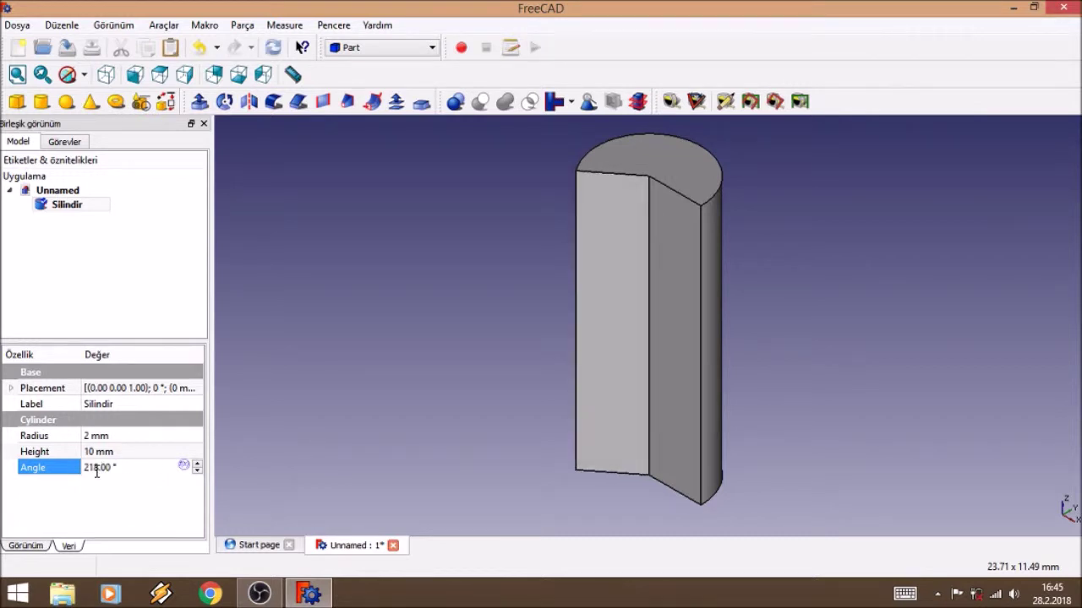
{"action": "type", "text": "308"}
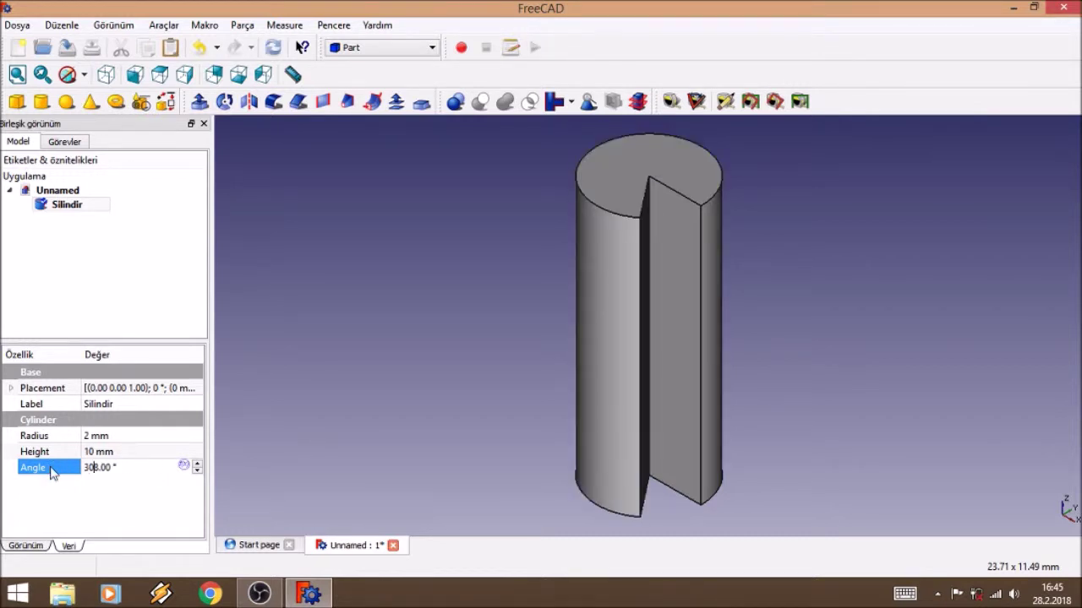
{"action": "key", "text": "BackSpace"}
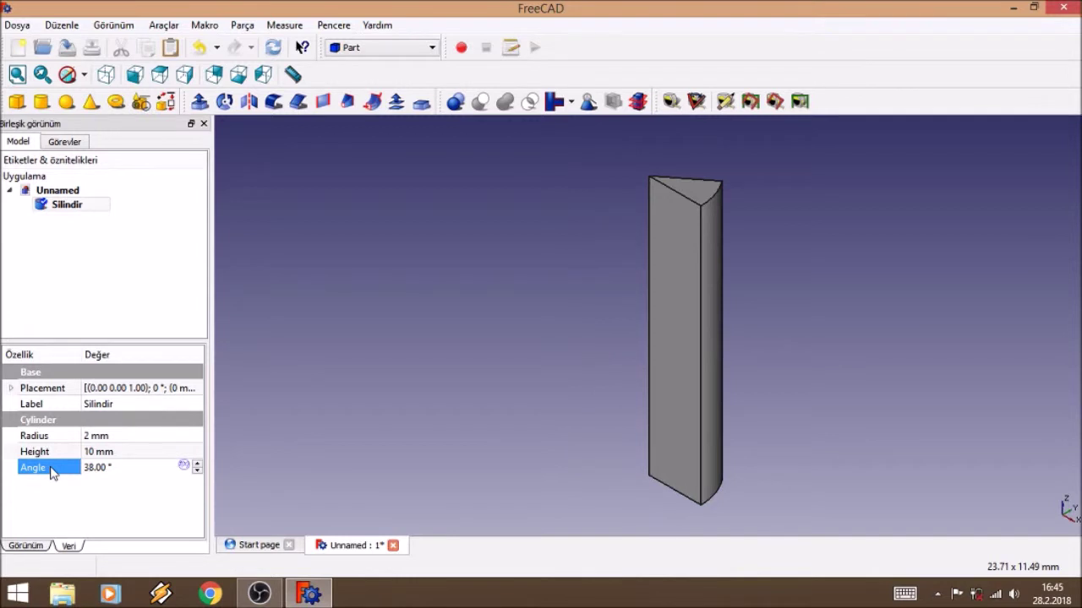
{"action": "key", "text": "Delete"}
{"action": "type", "text": "60"}
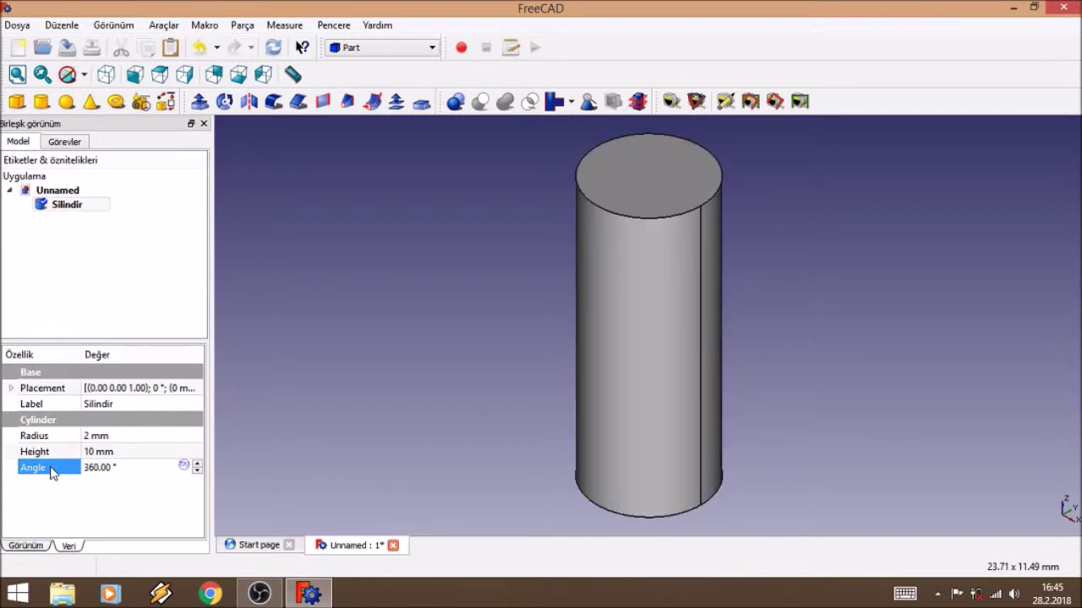
{"action": "left_click", "coordinate": [72, 272]}
{"action": "scroll", "coordinate": [656, 261], "scroll_direction": "down", "scroll_amount": 1}
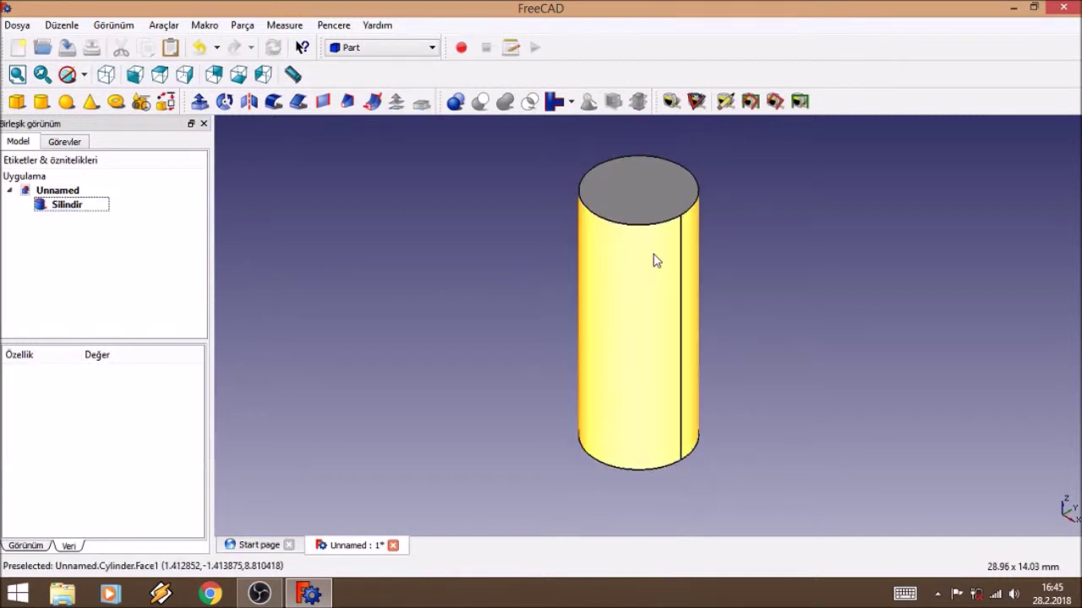
{"action": "scroll", "coordinate": [771, 261], "scroll_direction": "down", "scroll_amount": 1}
{"action": "scroll", "coordinate": [782, 260], "scroll_direction": "down", "scroll_amount": 1}
{"action": "middle_click_drag", "start_coordinate": [802, 251], "coordinate": [702, 267]}
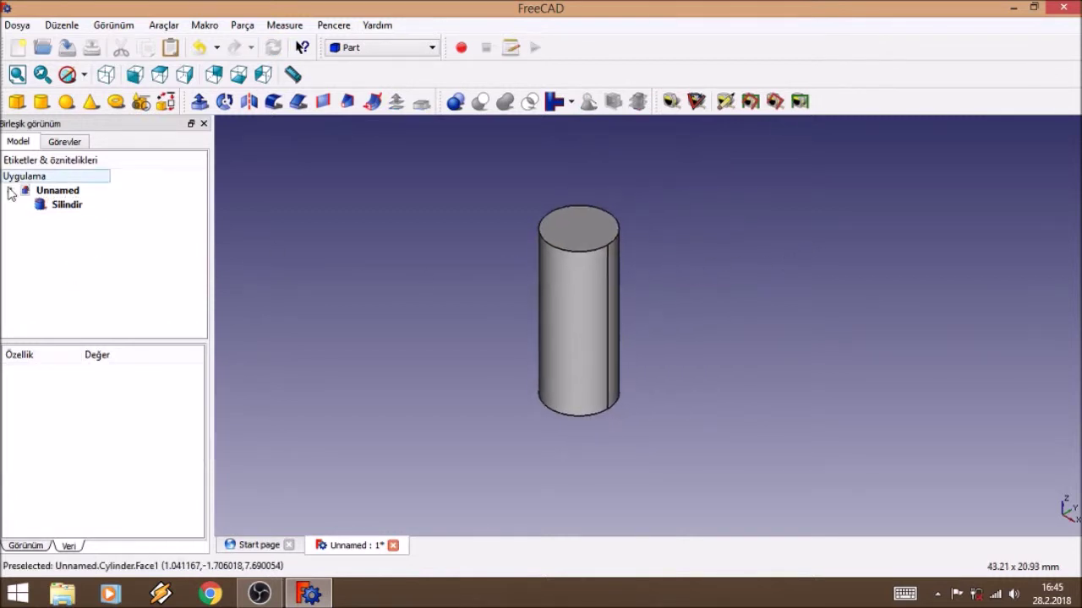
{"action": "left_click", "coordinate": [64, 204]}
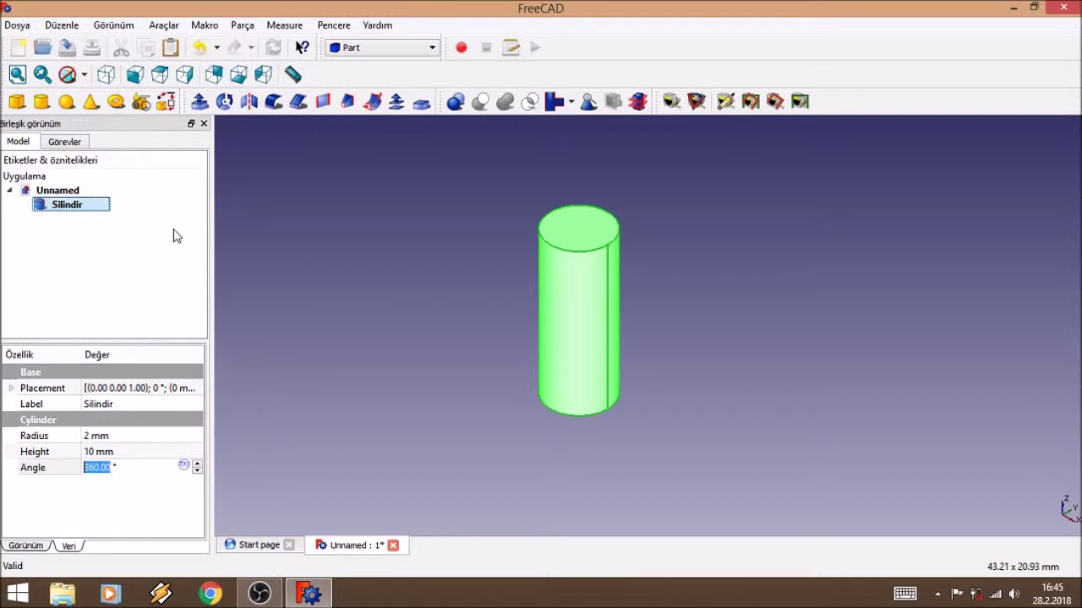
Step: Add a 10 × 10 × 10 mm box, Küp, beside the cylinder and select it
{"action": "left_click", "coordinate": [16, 101]}
{"action": "left_click", "coordinate": [391, 372]}
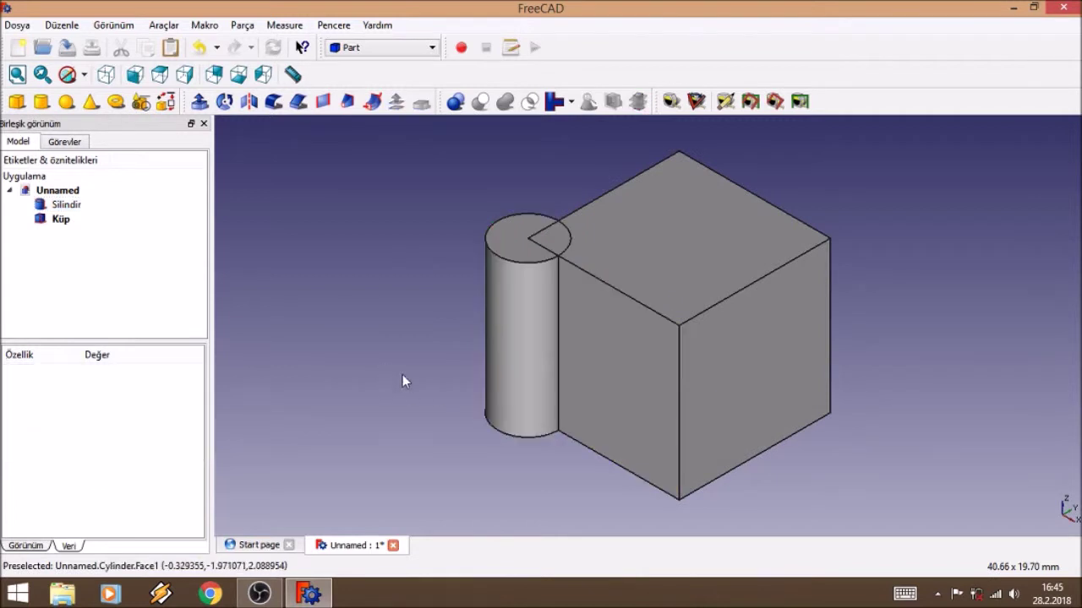
{"action": "left_click", "coordinate": [616, 364]}
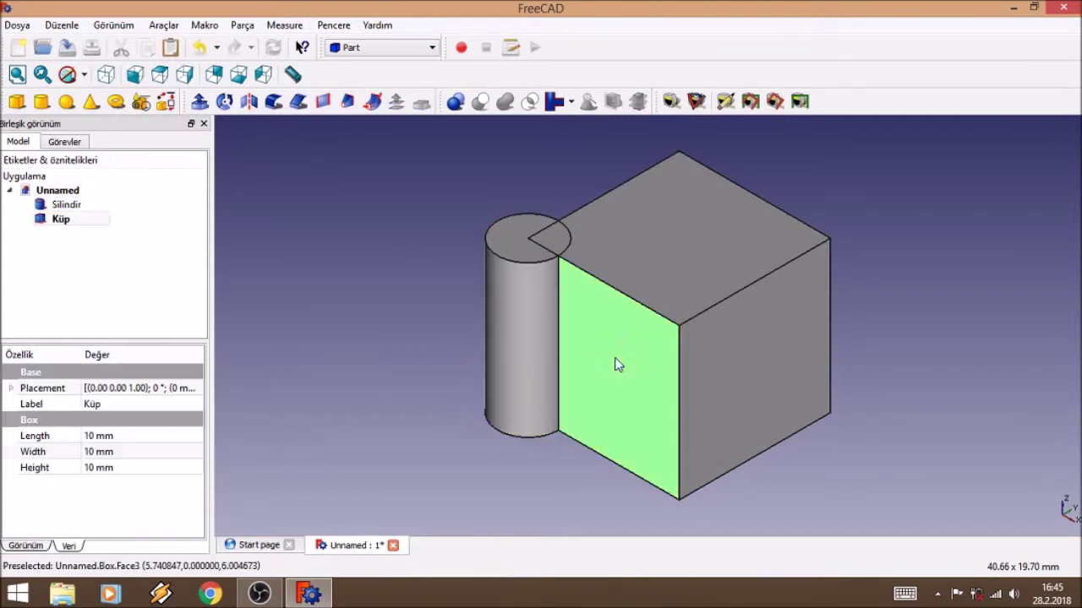
{"action": "left_click", "coordinate": [99, 436]}
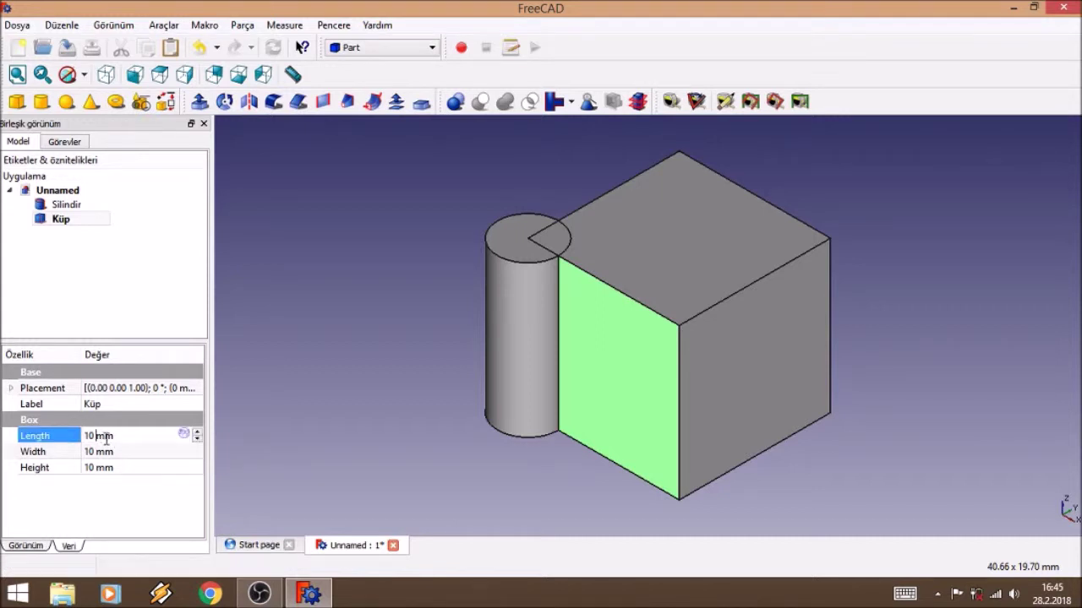
Step: Shrink the box's Length and Width with the spin boxes and set its Height to 5 mm
{"action": "left_click", "coordinate": [197, 439]}
{"action": "left_click", "coordinate": [196, 439]}
{"action": "left_click", "coordinate": [197, 439]}
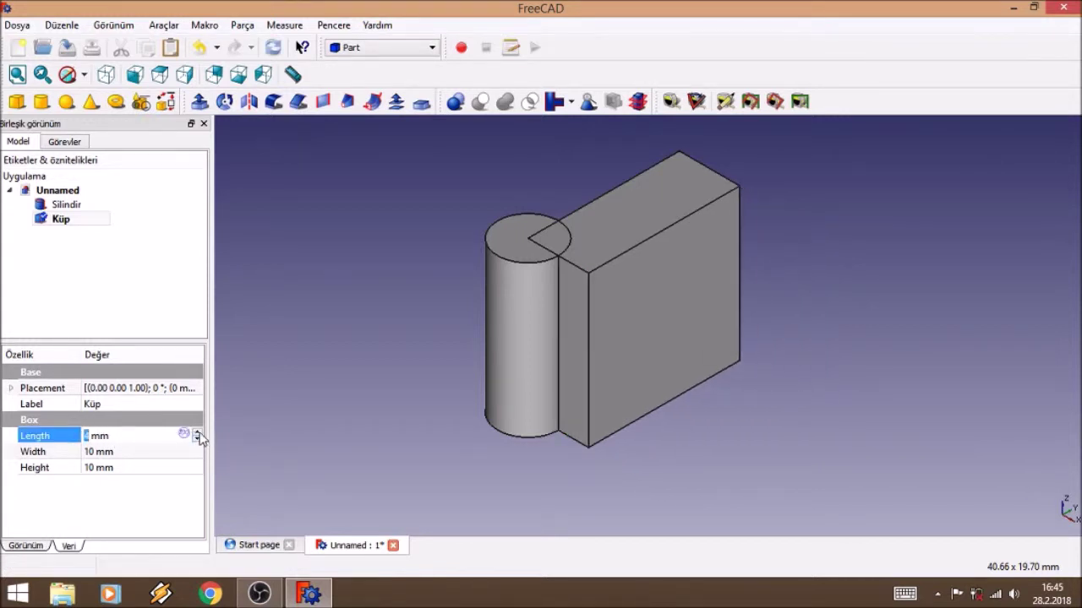
{"action": "left_click", "coordinate": [97, 452]}
{"action": "left_click", "coordinate": [198, 455]}
{"action": "left_click", "coordinate": [197, 456]}
{"action": "left_click", "coordinate": [198, 455]}
{"action": "left_click", "coordinate": [198, 456]}
{"action": "left_click", "coordinate": [197, 455]}
{"action": "left_click", "coordinate": [152, 468]}
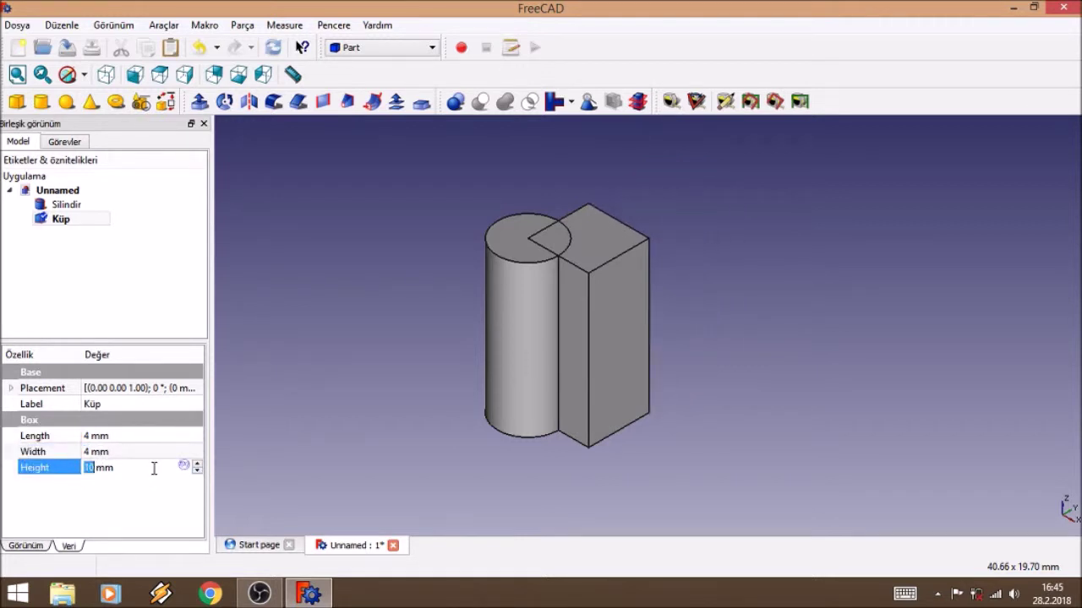
{"action": "left_click", "coordinate": [197, 472]}
{"action": "left_click", "coordinate": [197, 473]}
{"action": "left_click", "coordinate": [197, 473]}
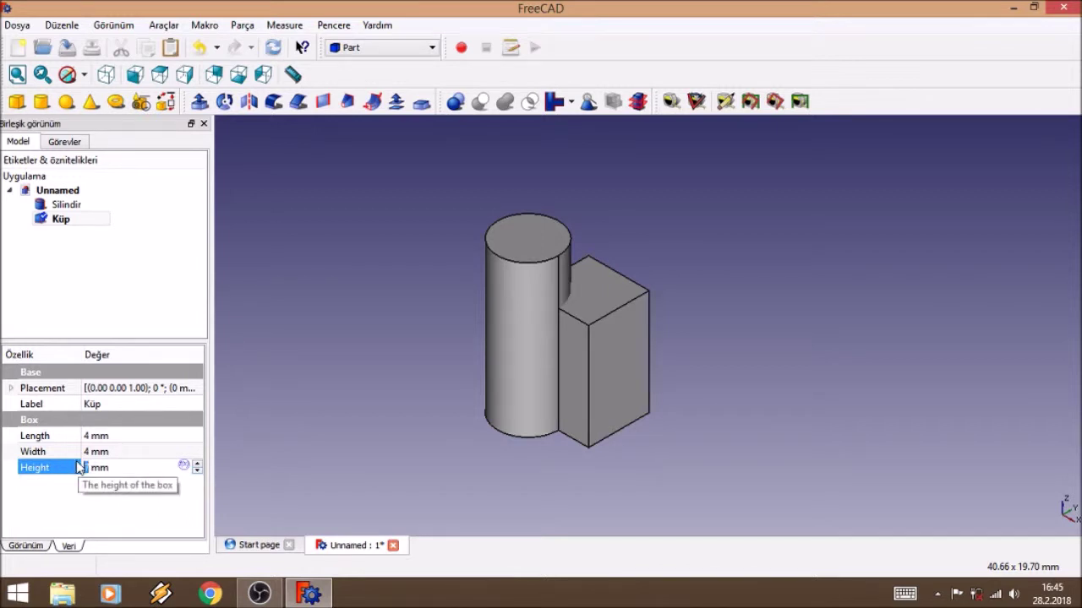
{"action": "type", "text": "2.5"}
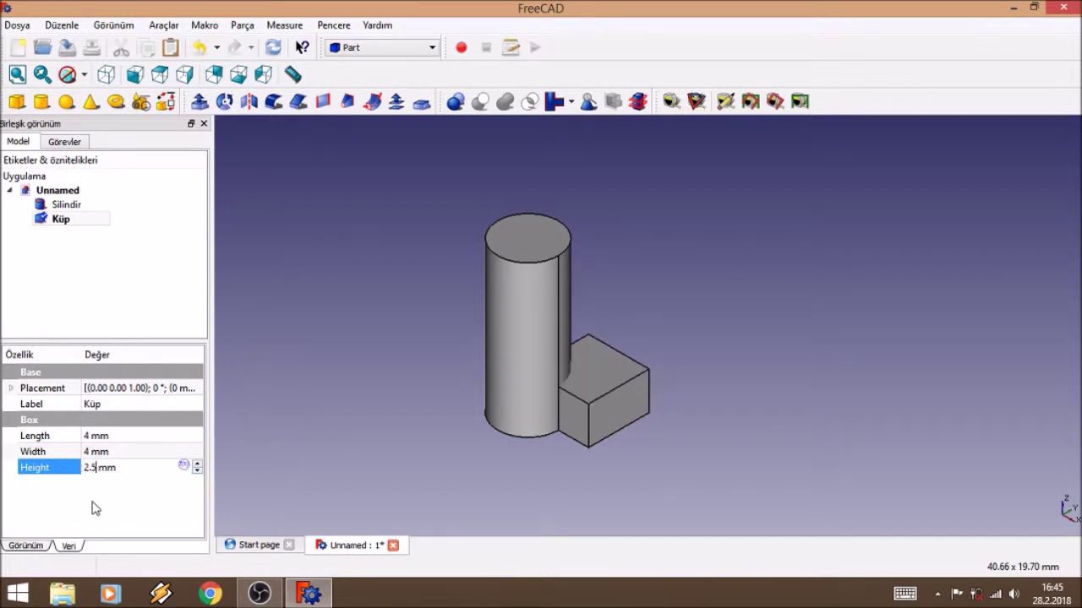
{"action": "double_click", "coordinate": [94, 470]}
{"action": "type", "text": "5"}
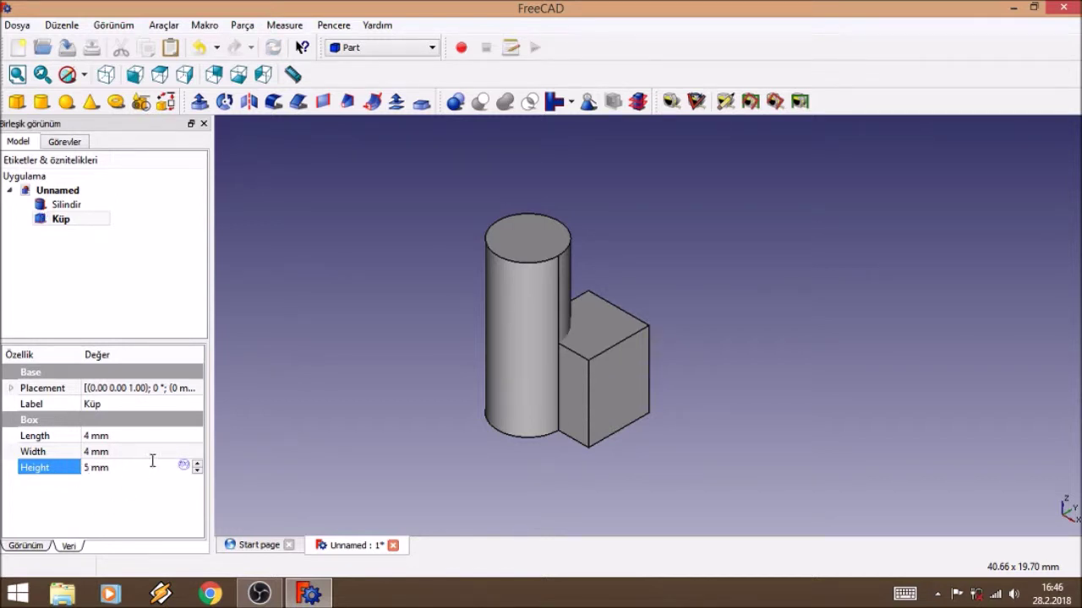
Step: Bring the box's Width and Length back to 10 mm
{"action": "double_click", "coordinate": [92, 456]}
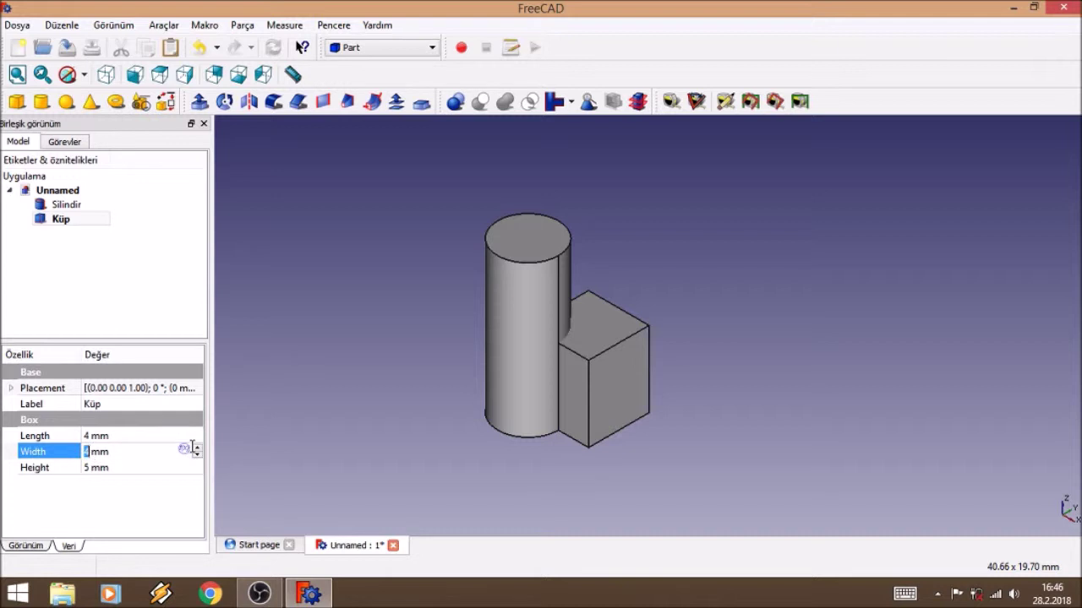
{"action": "scroll", "coordinate": [192, 448], "scroll_direction": "up", "scroll_amount": 2}
{"action": "scroll", "coordinate": [196, 447], "scroll_direction": "up", "scroll_amount": 2}
{"action": "scroll", "coordinate": [197, 448], "scroll_direction": "up", "scroll_amount": 2}
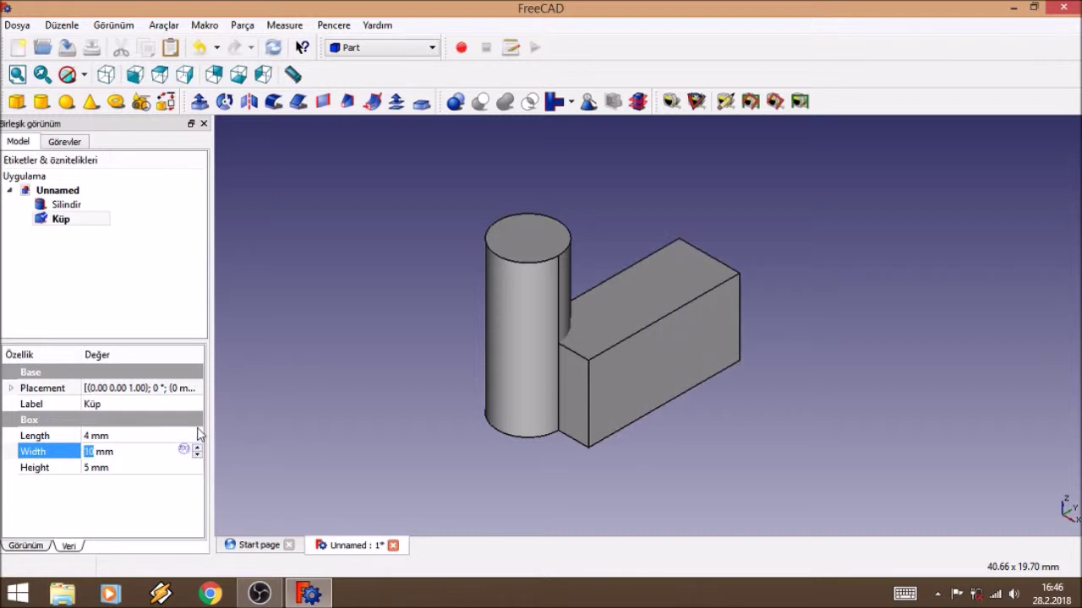
{"action": "left_click", "coordinate": [195, 432]}
{"action": "scroll", "coordinate": [196, 432], "scroll_direction": "up", "scroll_amount": 2}
{"action": "scroll", "coordinate": [196, 434], "scroll_direction": "up", "scroll_amount": 2}
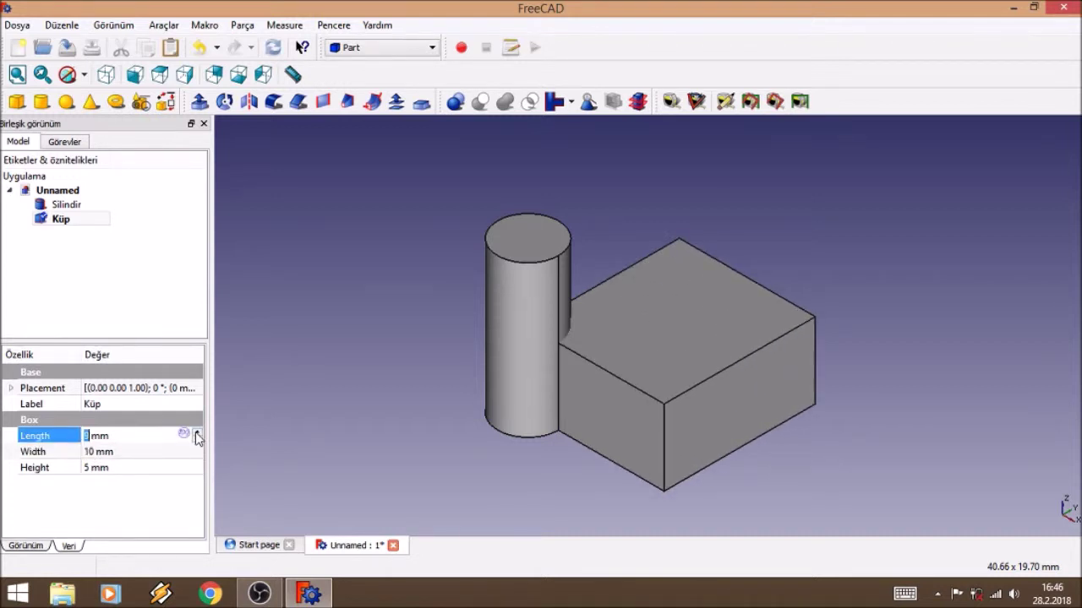
{"action": "scroll", "coordinate": [196, 434], "scroll_direction": "up", "scroll_amount": 1}
{"action": "left_click", "coordinate": [145, 509]}
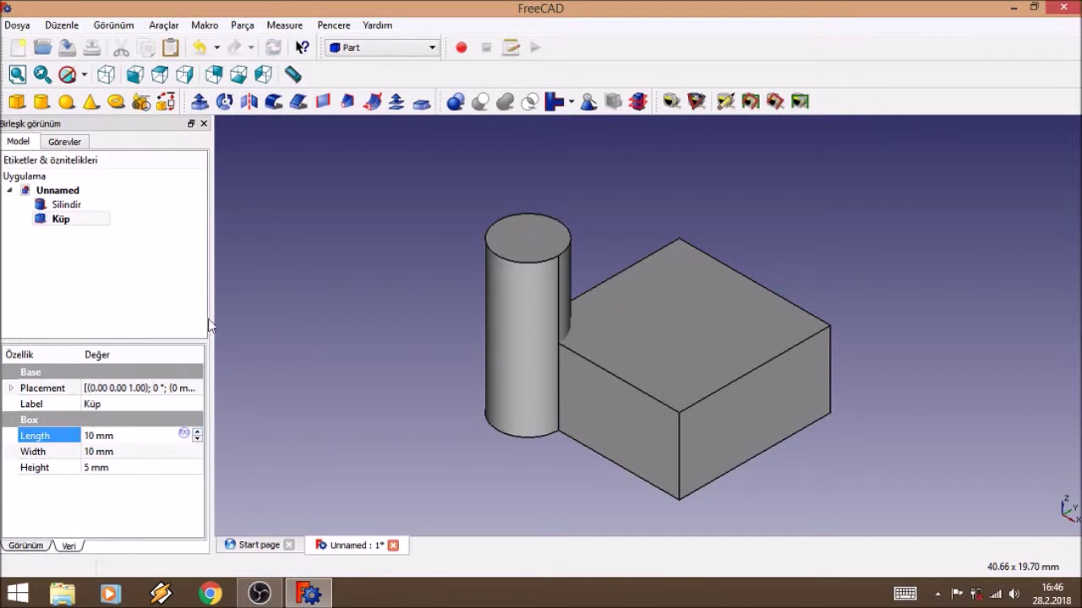
Step: Set Küp's Placement Position to x −5 mm, y −5 mm, z 2.5 mm
{"action": "left_click", "coordinate": [11, 389]}
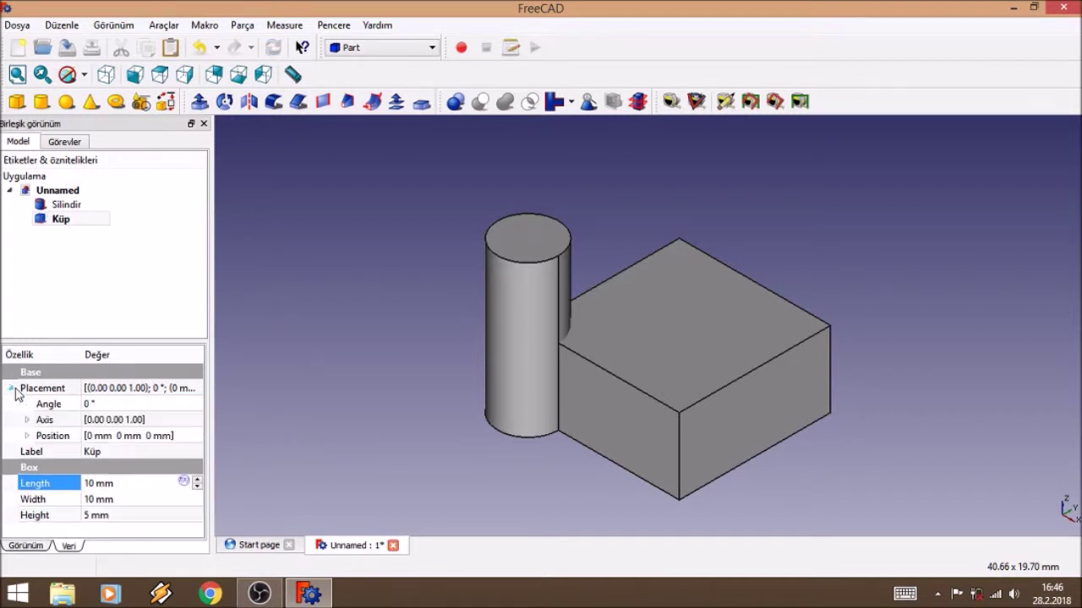
{"action": "left_click", "coordinate": [26, 436]}
{"action": "scroll", "coordinate": [50, 431], "scroll_direction": "down", "scroll_amount": 1}
{"action": "left_click", "coordinate": [86, 404]}
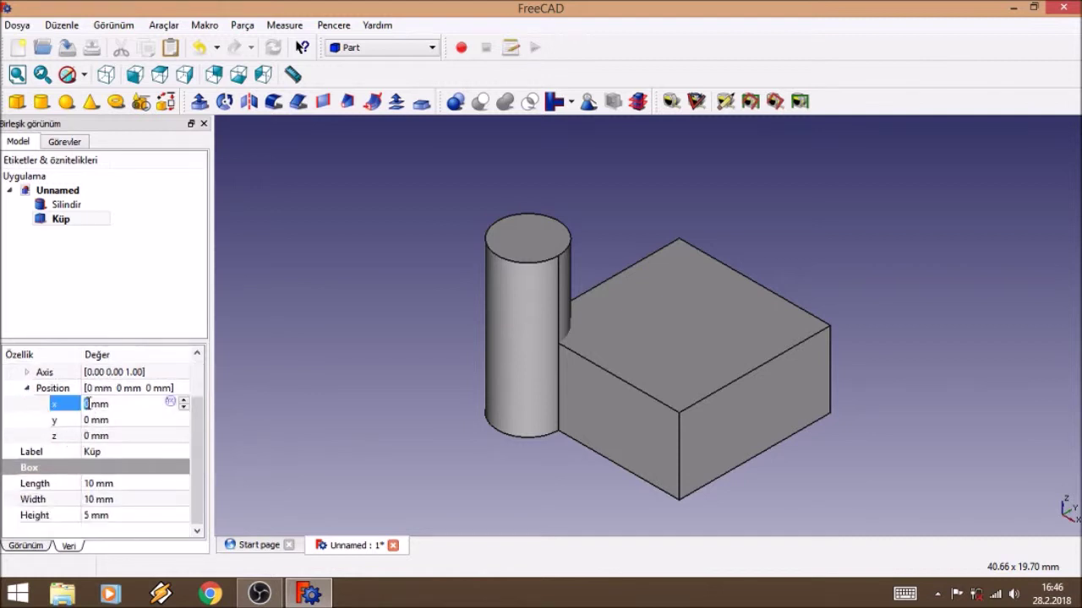
{"action": "left_click", "coordinate": [182, 402]}
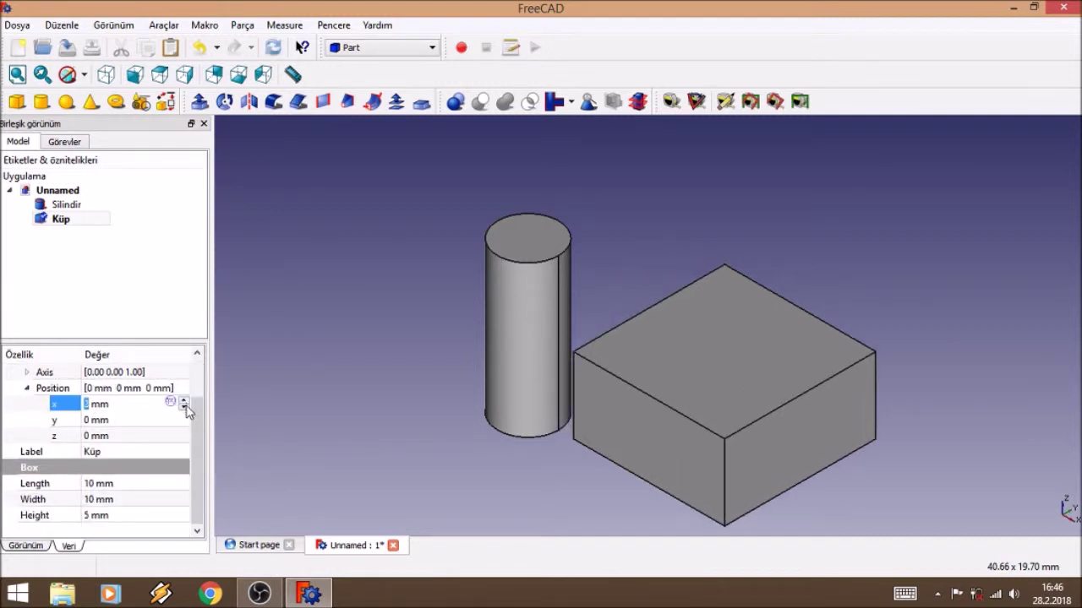
{"action": "left_click", "coordinate": [185, 408]}
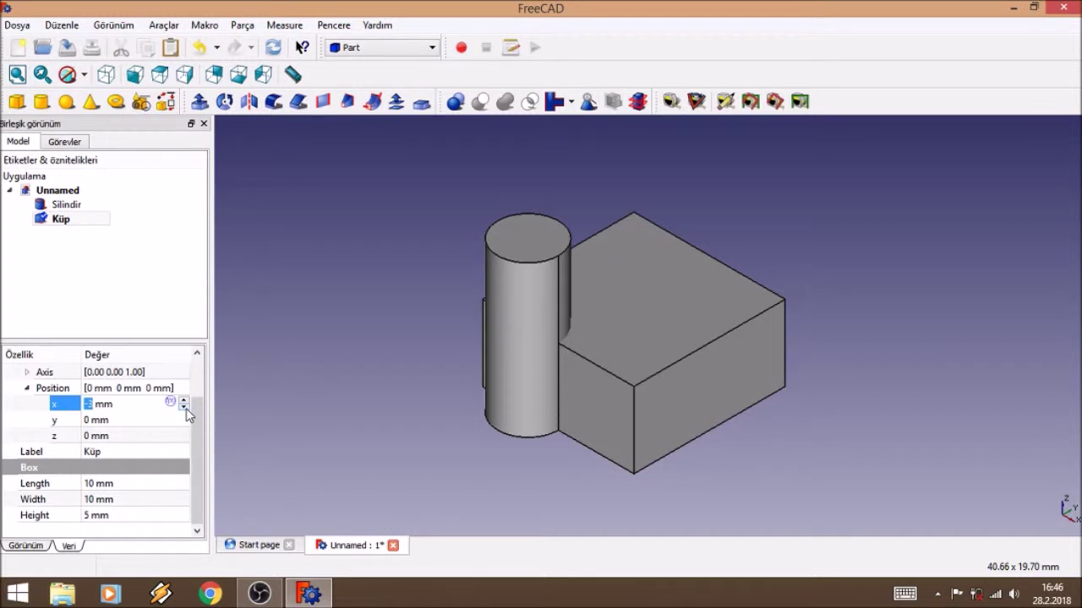
{"action": "left_click", "coordinate": [185, 422]}
{"action": "left_click", "coordinate": [183, 423]}
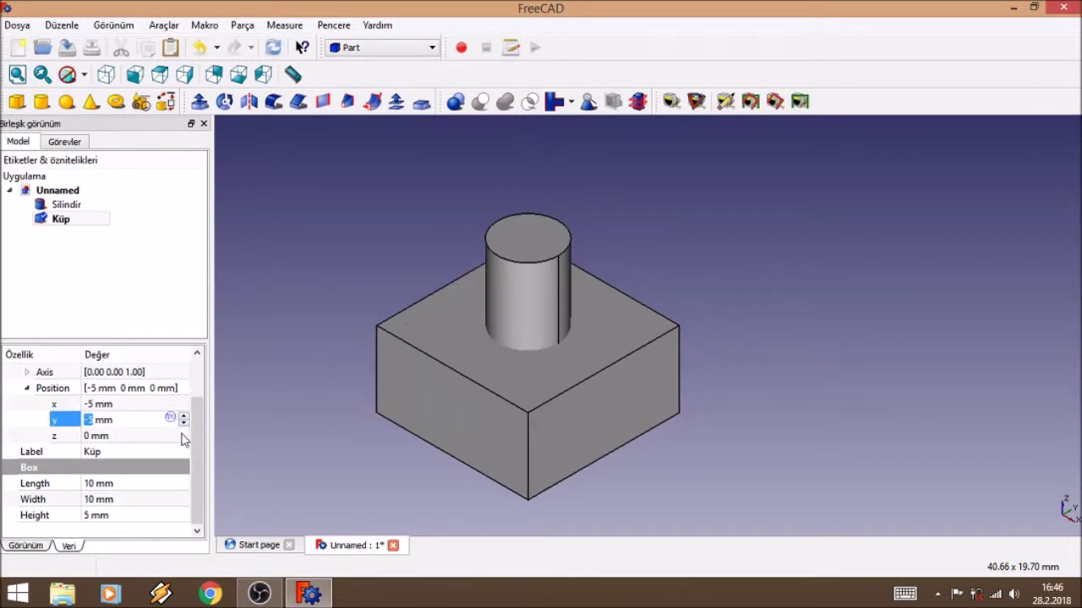
{"action": "left_click", "coordinate": [161, 437]}
{"action": "left_click", "coordinate": [184, 433]}
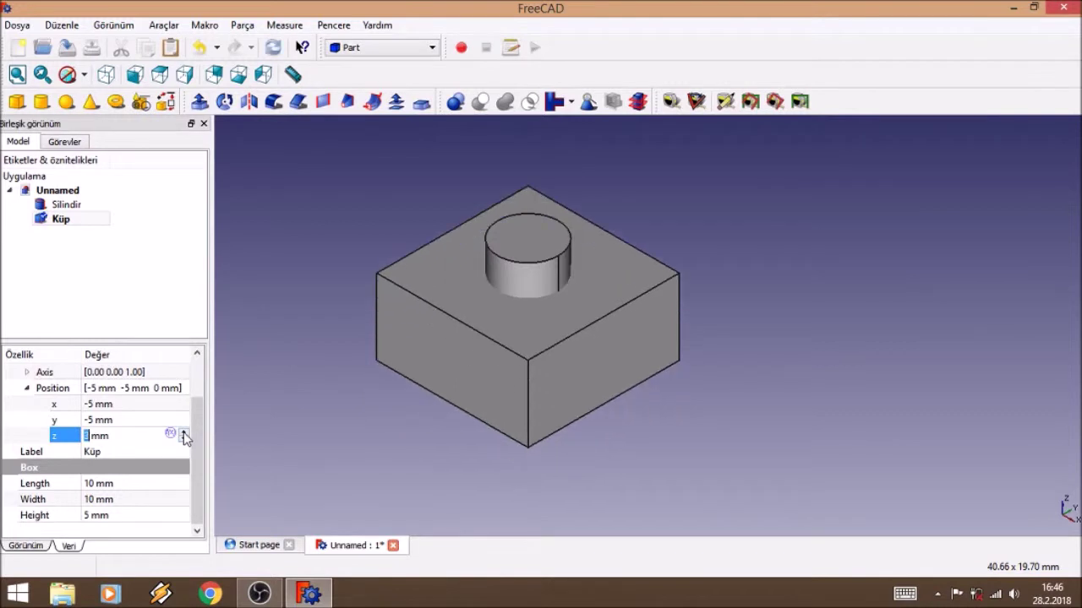
{"action": "type", "text": "3"}
{"action": "scroll", "coordinate": [91, 436], "scroll_direction": "down", "scroll_amount": 1}
{"action": "type", "text": "2.5"}
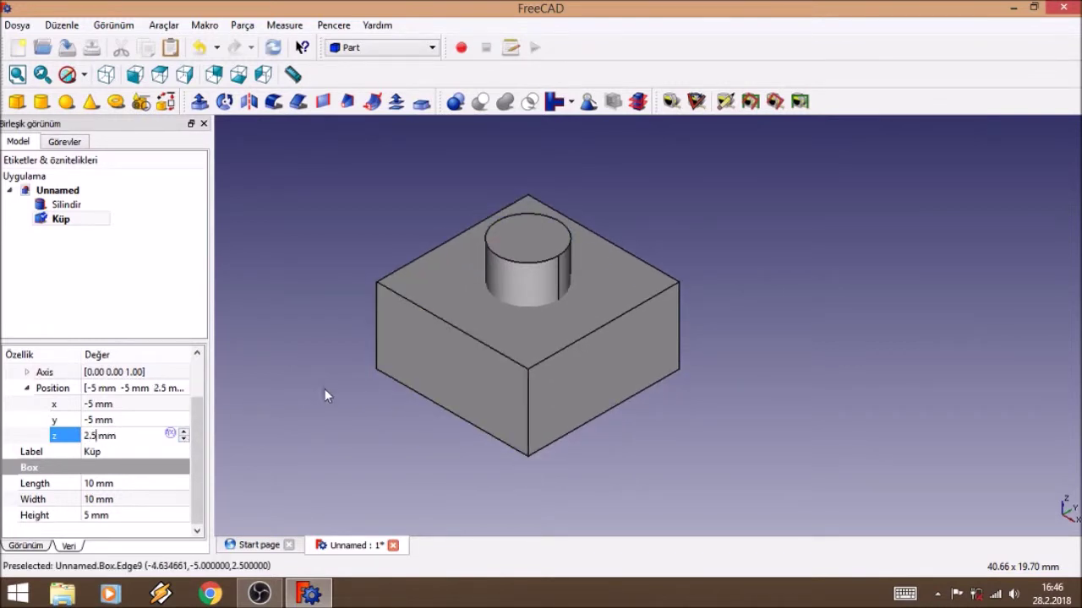
{"action": "left_click", "coordinate": [185, 75]}
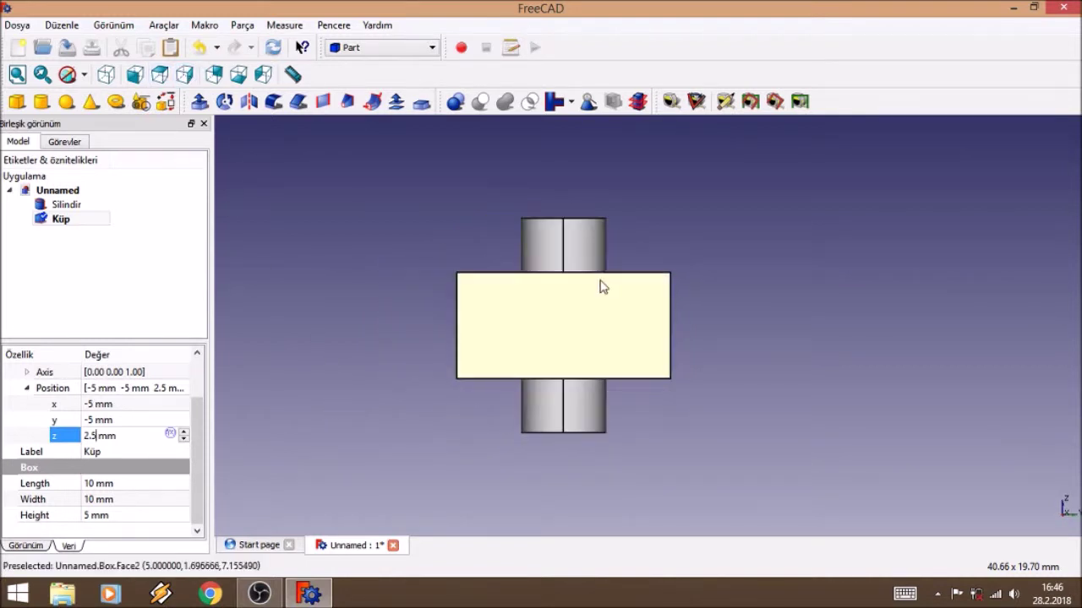
{"action": "left_click", "coordinate": [239, 75]}
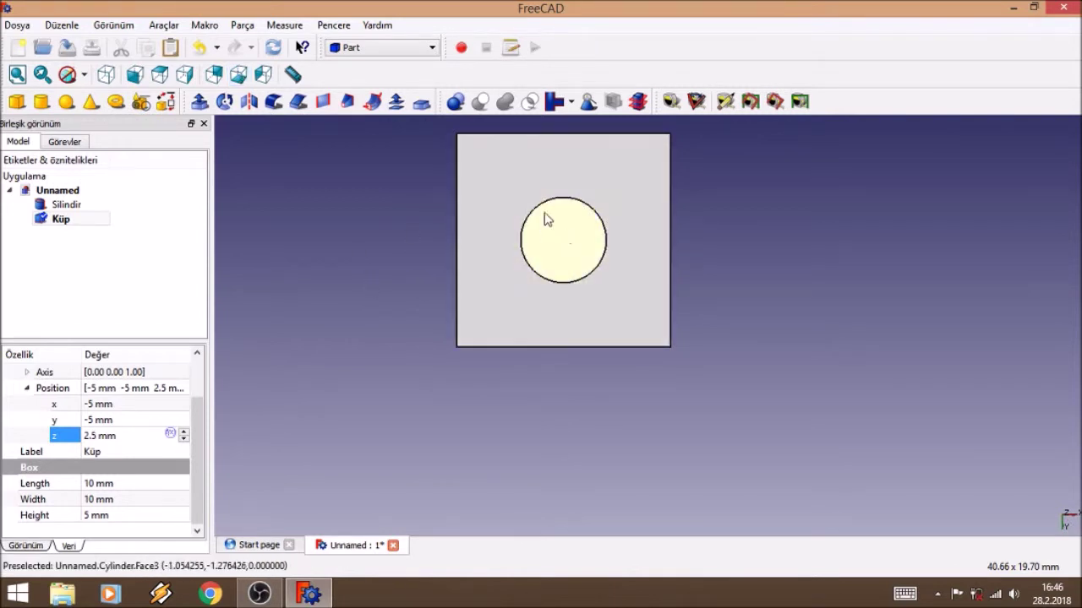
{"action": "middle_click_drag", "start_coordinate": [742, 229], "coordinate": [742, 253]}
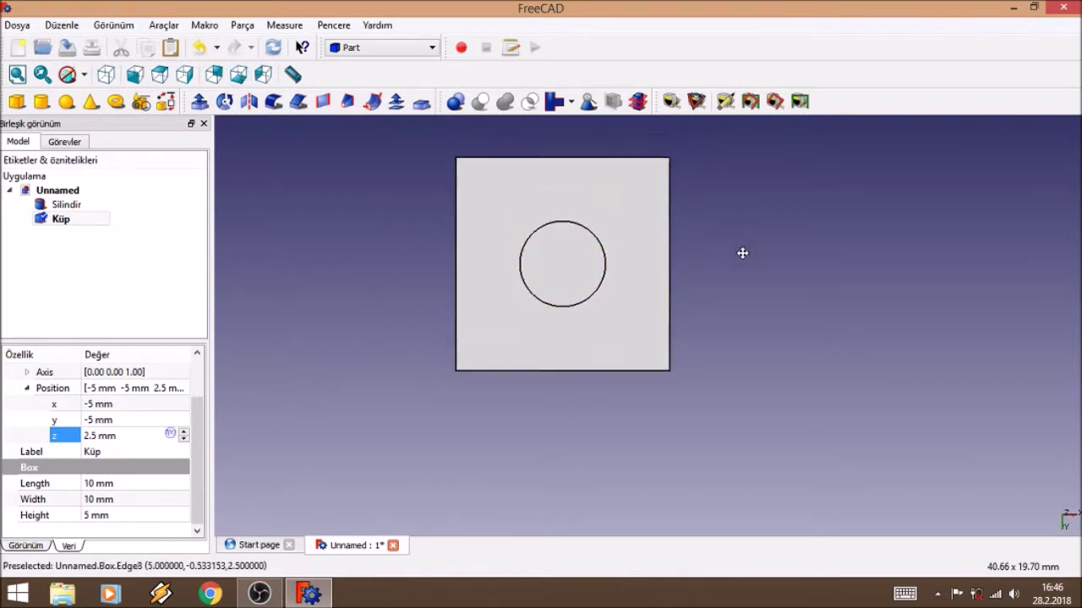
{"action": "left_click", "coordinate": [107, 75]}
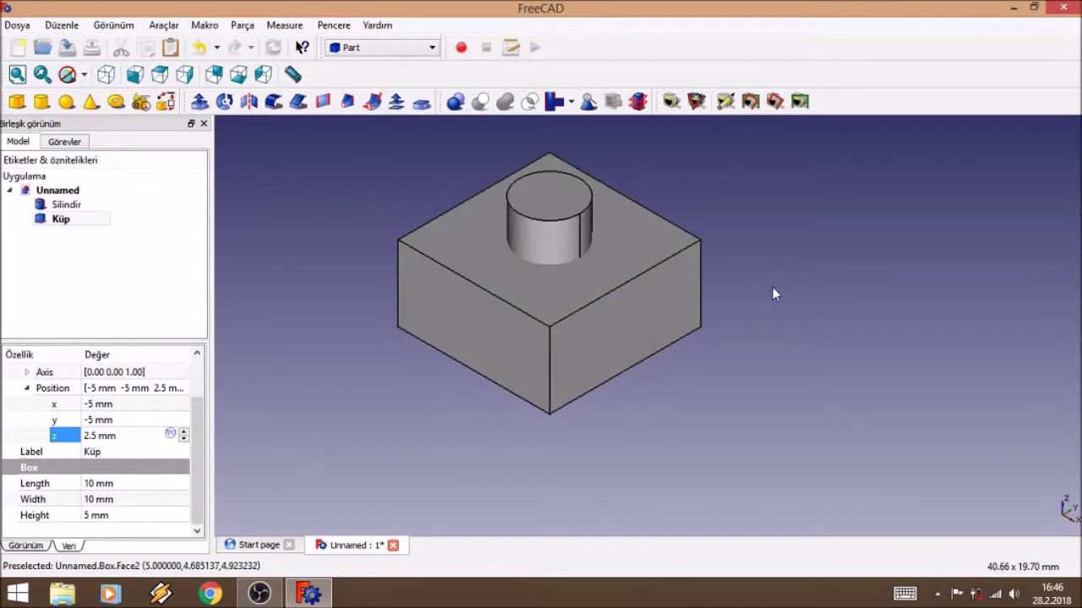
{"action": "mouse_move", "coordinate": [773, 287]}
{"action": "middle_mouse_down"}
{"action": "mouse_move", "coordinate": [669, 324]}
{"action": "mouse_move", "coordinate": [780, 251]}
{"action": "mouse_move", "coordinate": [837, 234]}
{"action": "mouse_move", "coordinate": [945, 269]}
{"action": "mouse_move", "coordinate": [881, 297]}
{"action": "mouse_move", "coordinate": [775, 282]}
{"action": "mouse_move", "coordinate": [722, 259]}
{"action": "mouse_move", "coordinate": [732, 261]}
{"action": "mouse_move", "coordinate": [727, 289]}
{"action": "mouse_move", "coordinate": [729, 263]}
{"action": "mouse_move", "coordinate": [741, 282]}
{"action": "mouse_move", "coordinate": [720, 294]}
{"action": "mouse_move", "coordinate": [732, 254]}
{"action": "mouse_move", "coordinate": [691, 278]}
{"action": "mouse_move", "coordinate": [592, 197]}
{"action": "mouse_move", "coordinate": [700, 205]}
{"action": "mouse_move", "coordinate": [701, 109]}
{"action": "mouse_move", "coordinate": [723, 300]}
{"action": "mouse_move", "coordinate": [720, 393]}
{"action": "mouse_move", "coordinate": [724, 306]}
{"action": "mouse_move", "coordinate": [375, 273]}
{"action": "mouse_move", "coordinate": [1073, 268]}
{"action": "mouse_move", "coordinate": [753, 263]}
{"action": "middle_mouse_up"}
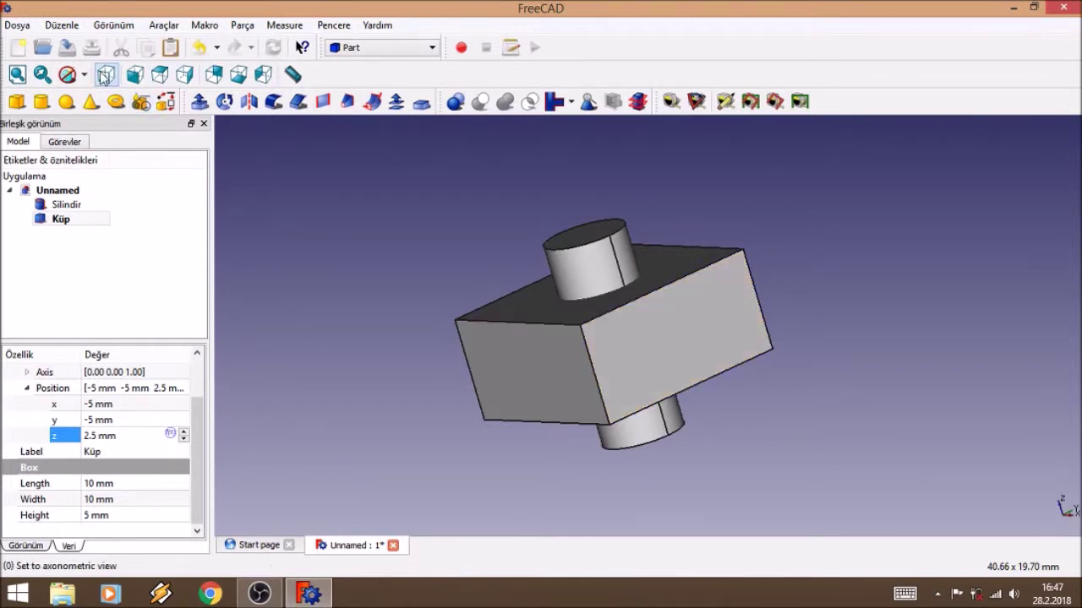
{"action": "left_click", "coordinate": [106, 74]}
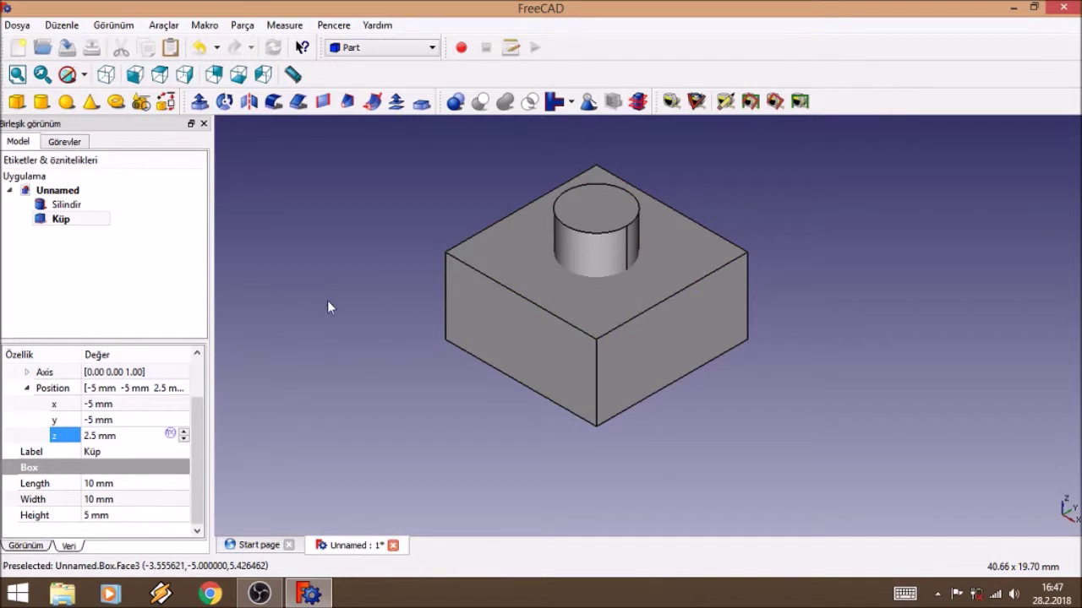
{"action": "left_click", "coordinate": [61, 221]}
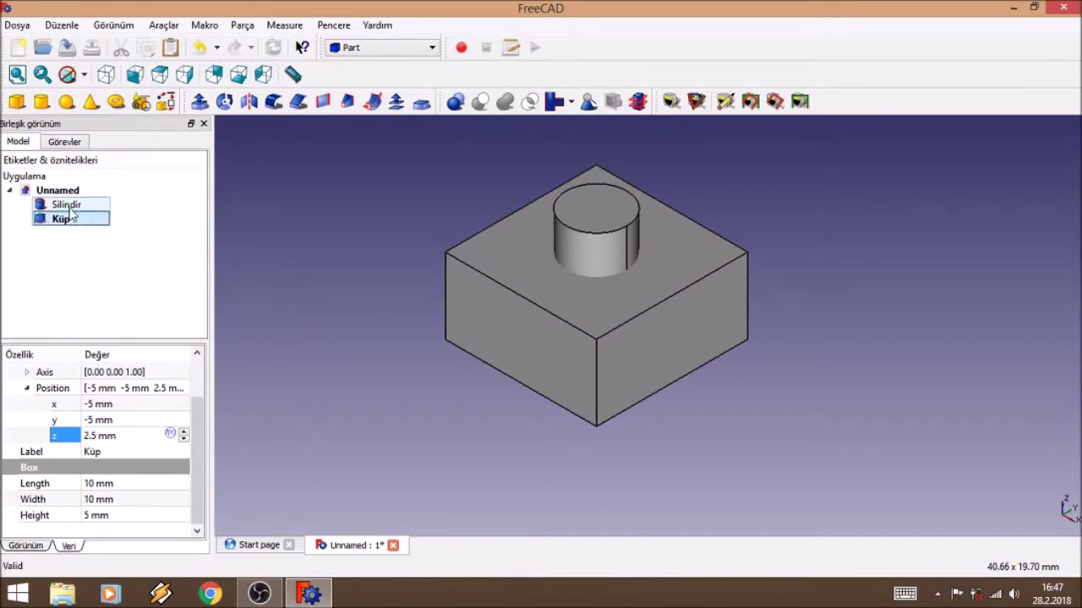
Step: Fuse Küp and Silindir into one Fusion solid with Boolean Union
{"action": "left_click", "coordinate": [71, 207], "text": "ctrl"}
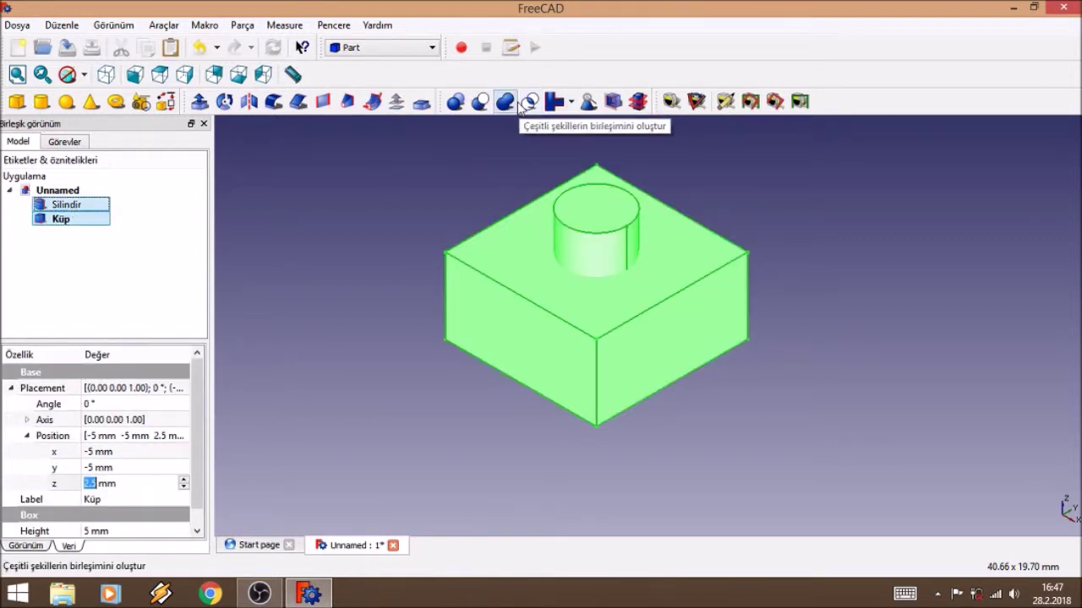
{"action": "left_click", "coordinate": [504, 101]}
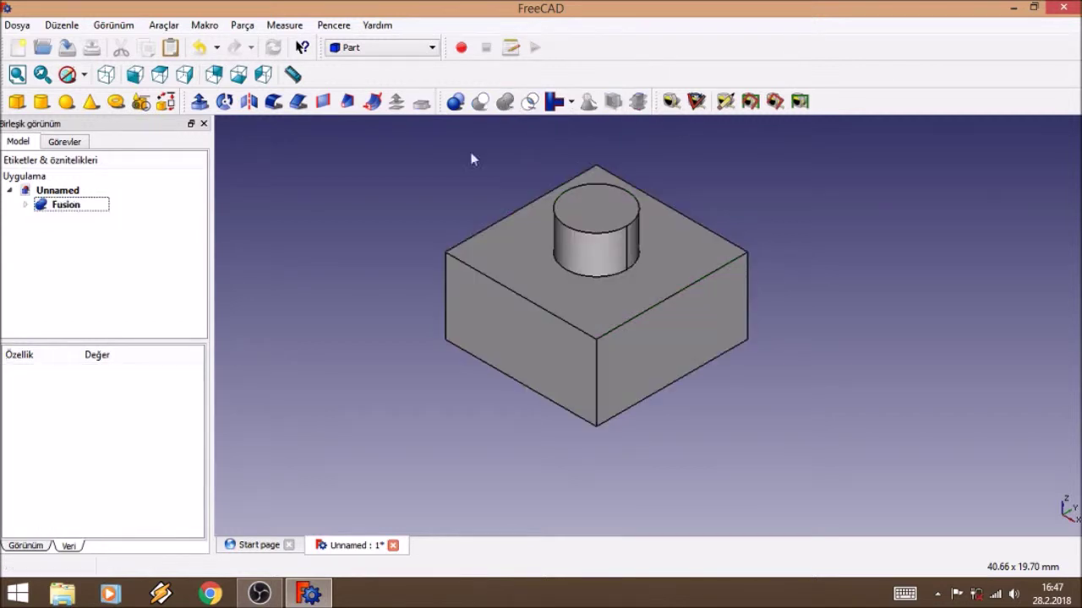
{"action": "left_click", "coordinate": [66, 206]}
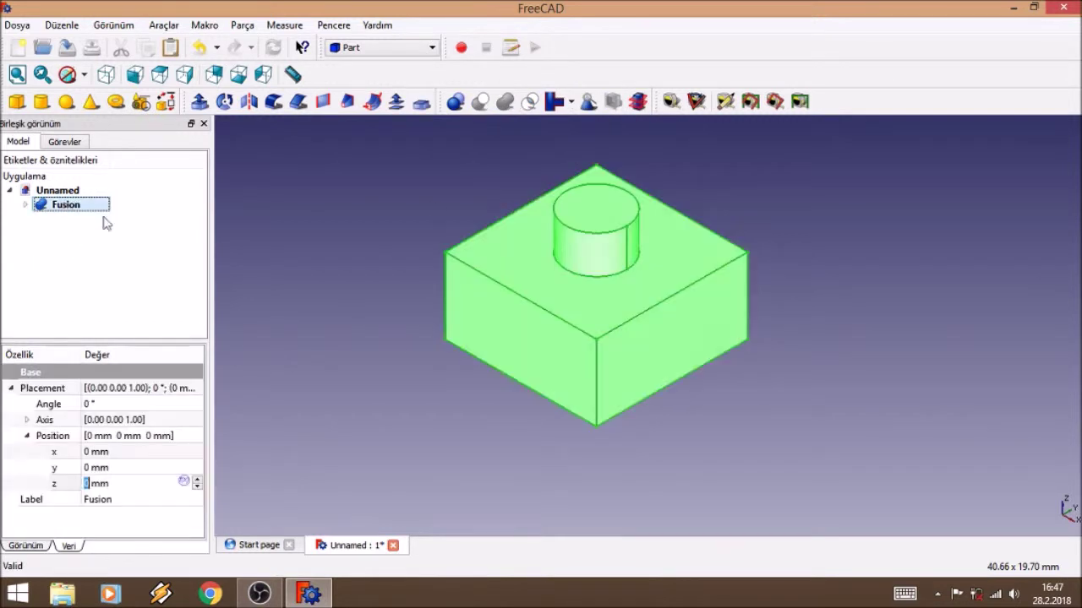
{"action": "left_click", "coordinate": [63, 284]}
{"action": "left_click", "coordinate": [71, 209]}
{"action": "left_click", "coordinate": [76, 279]}
{"action": "left_click", "coordinate": [71, 211]}
{"action": "left_click", "coordinate": [85, 293]}
{"action": "left_click", "coordinate": [73, 213]}
{"action": "left_click", "coordinate": [79, 273]}
{"action": "left_click", "coordinate": [35, 209]}
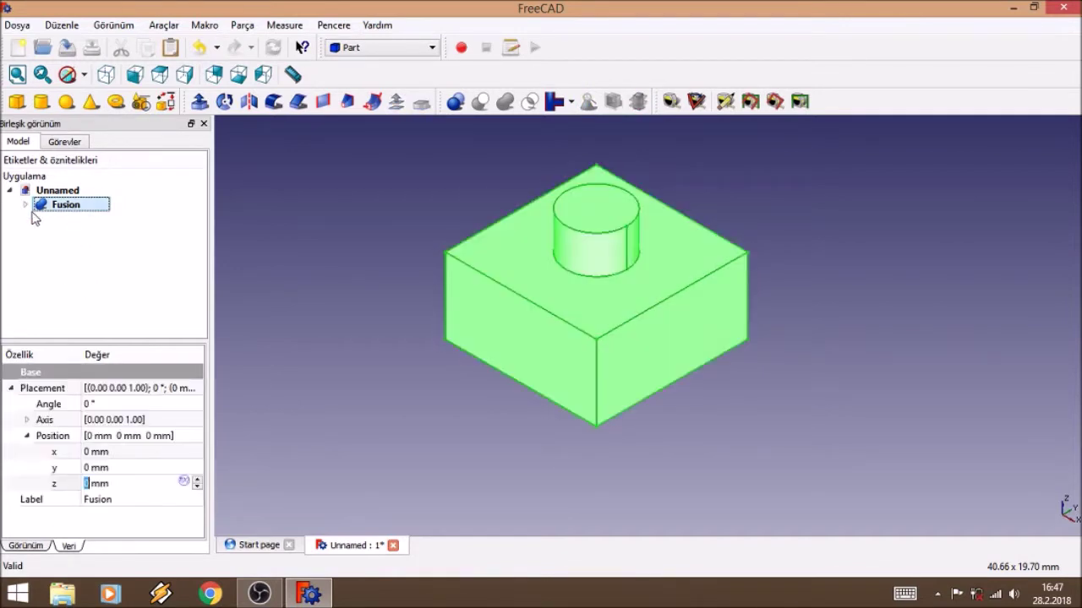
Step: Try the Fusion's Placement z spin box, leaving it at 0 mm, and reselect Fusion
{"action": "left_click", "coordinate": [197, 479]}
{"action": "left_click", "coordinate": [197, 488]}
{"action": "left_click", "coordinate": [197, 488]}
{"action": "left_click", "coordinate": [197, 479]}
{"action": "left_click", "coordinate": [197, 479]}
{"action": "left_click", "coordinate": [196, 487]}
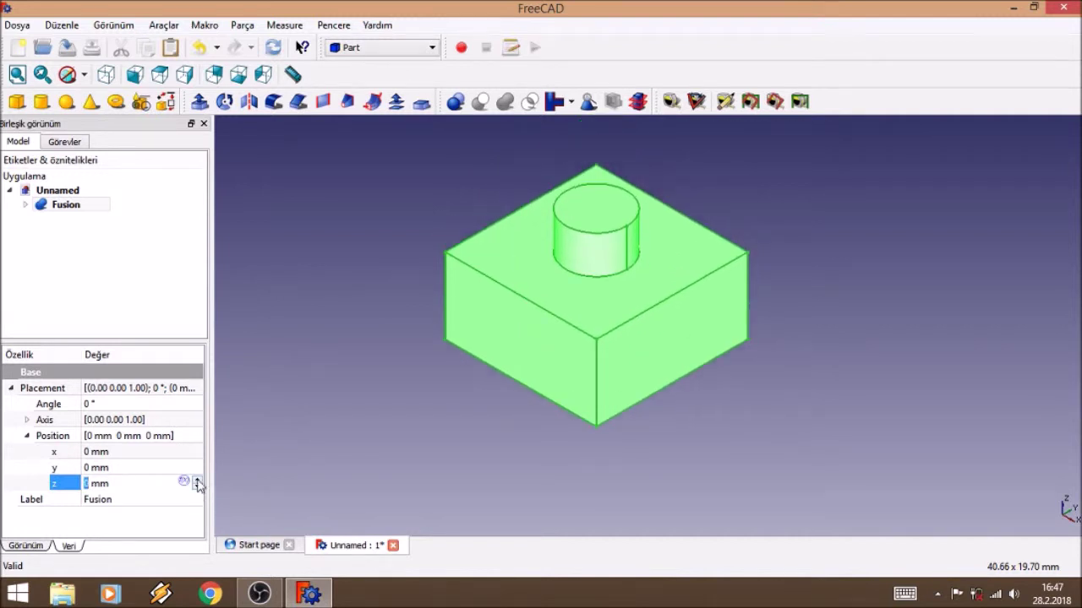
{"action": "left_click", "coordinate": [112, 285]}
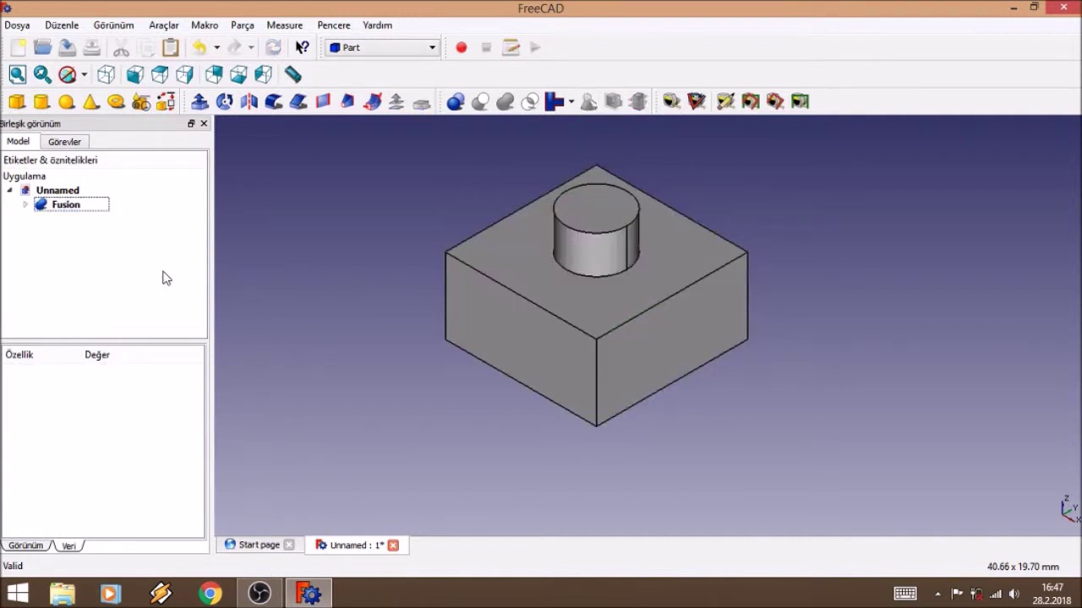
{"action": "left_click", "coordinate": [65, 205]}
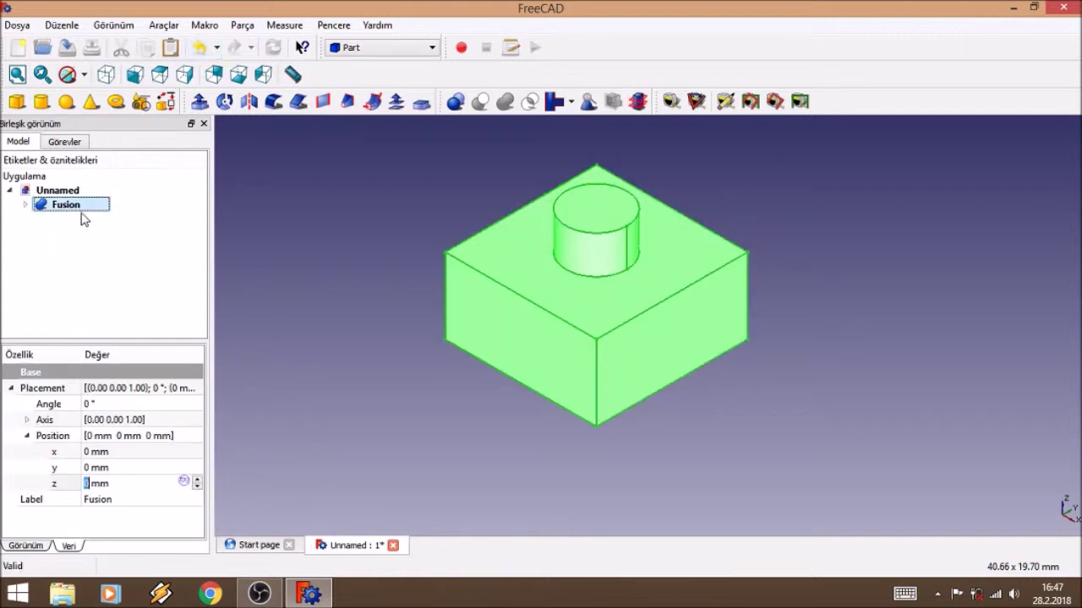
Step: Undo the union and make both Küp and Silindir visible again
{"action": "left_click", "coordinate": [199, 48]}
{"action": "left_click", "coordinate": [59, 205]}
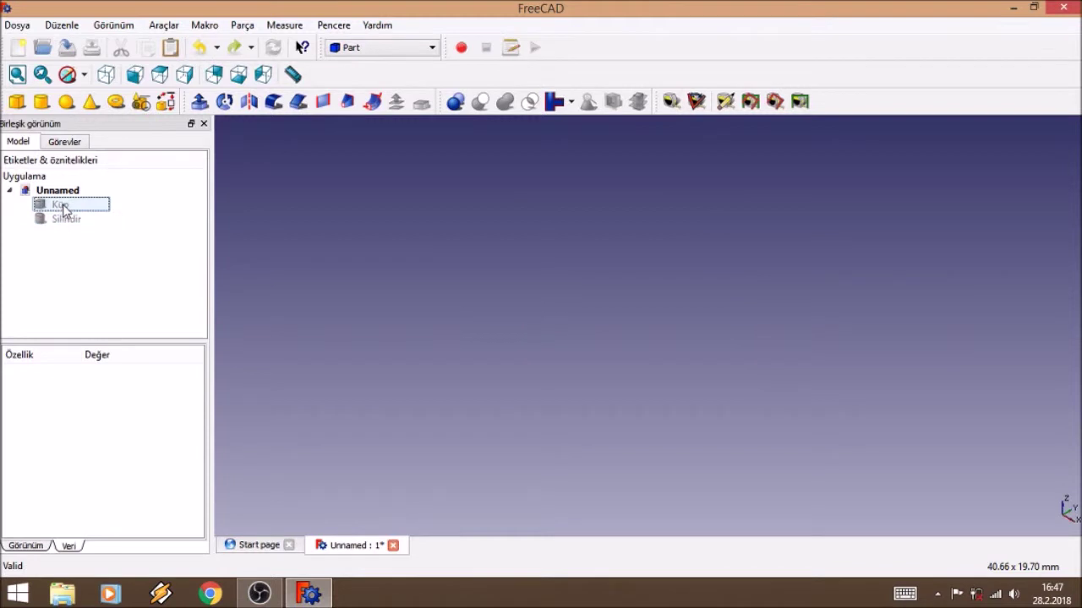
{"action": "right_click", "coordinate": [63, 205]}
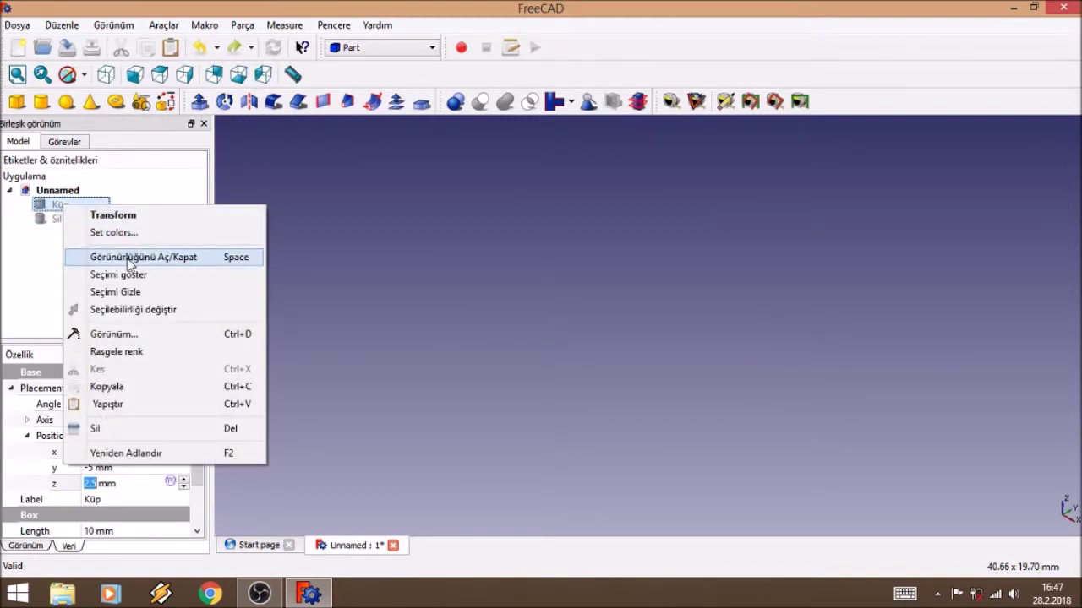
{"action": "left_click", "coordinate": [212, 267]}
{"action": "right_click", "coordinate": [68, 219]}
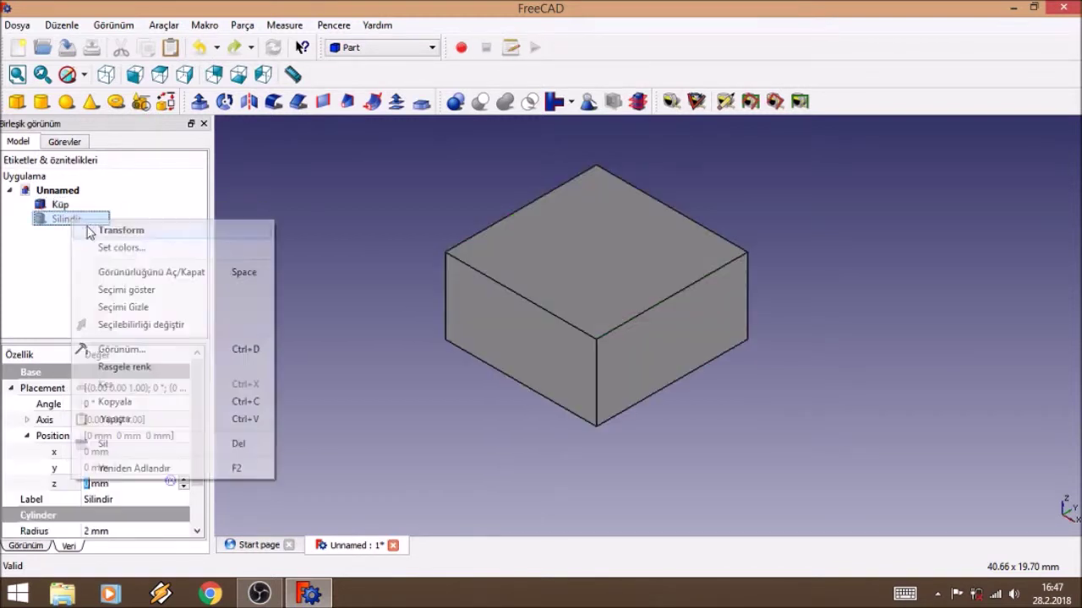
{"action": "left_click", "coordinate": [149, 274]}
{"action": "left_click", "coordinate": [98, 275]}
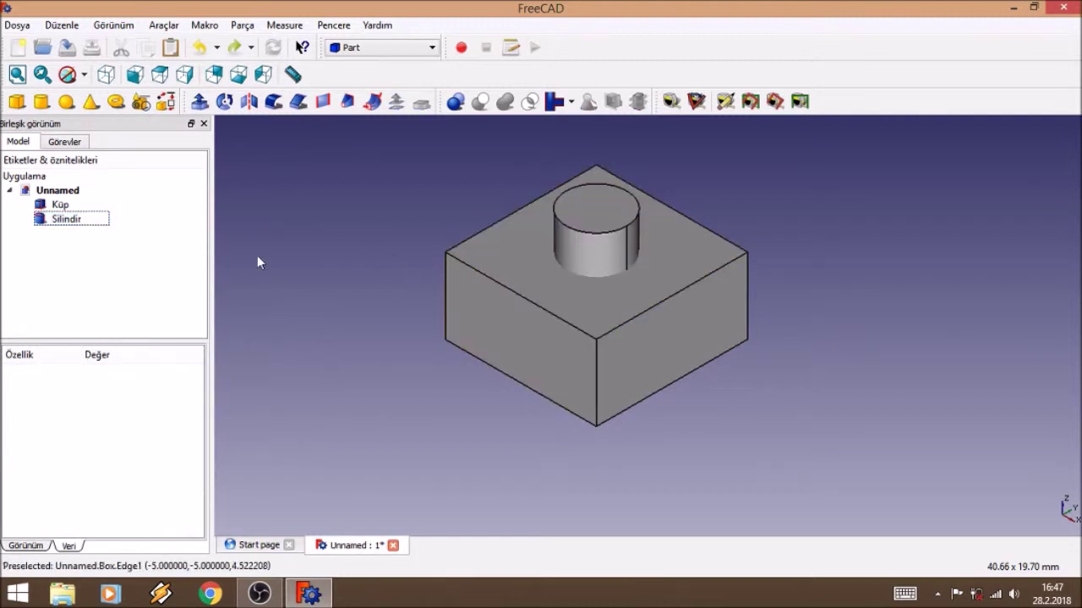
Step: Cut the cylinder Silindir out of the box Küp
{"action": "left_click", "coordinate": [61, 206]}
{"action": "left_click", "coordinate": [68, 219]}
{"action": "left_click", "coordinate": [68, 213]}
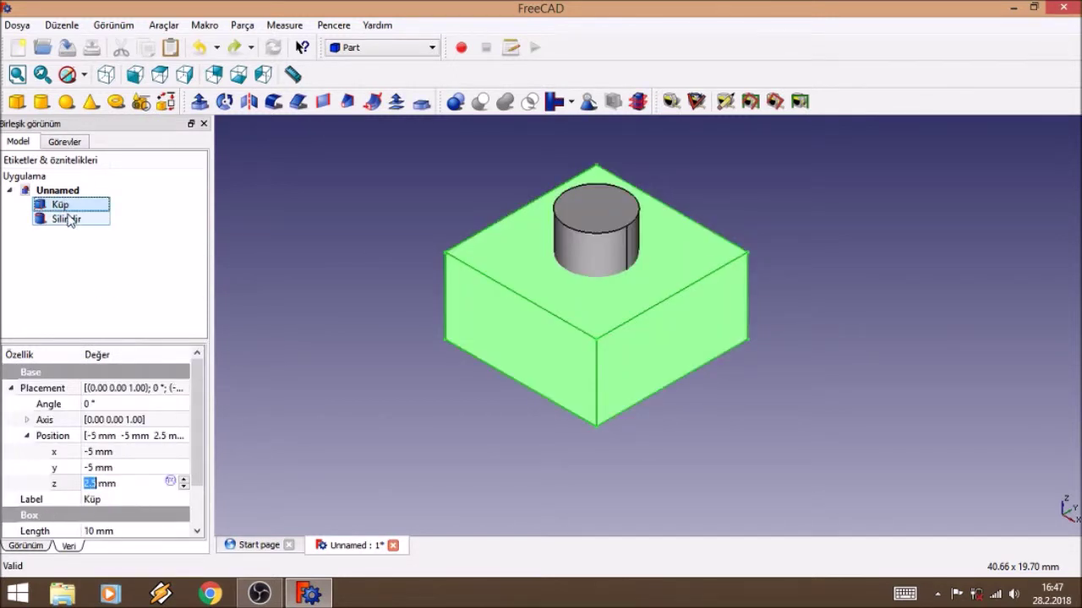
{"action": "left_click", "coordinate": [71, 221], "text": "ctrl"}
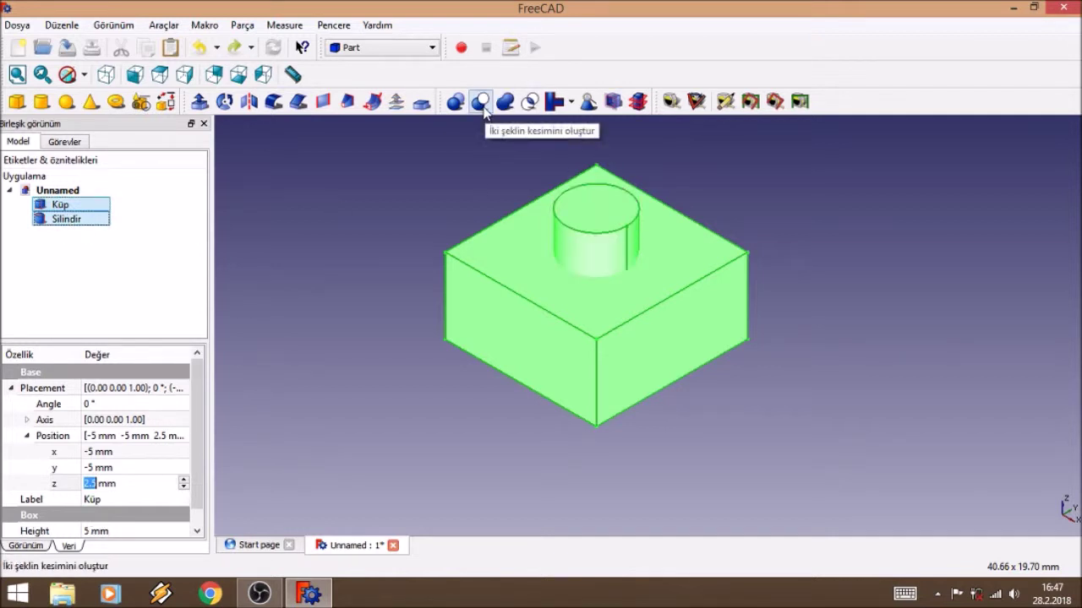
{"action": "left_click", "coordinate": [480, 102]}
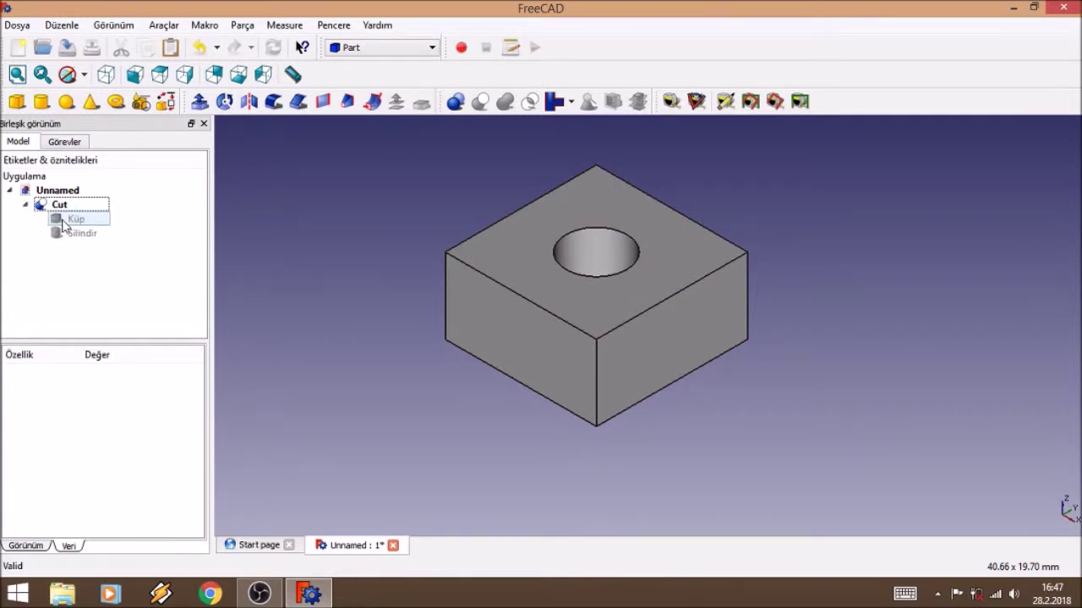
Step: Undo the Cut, show both solids, and redo the cylinder-from-box Cut
{"action": "left_click", "coordinate": [200, 48]}
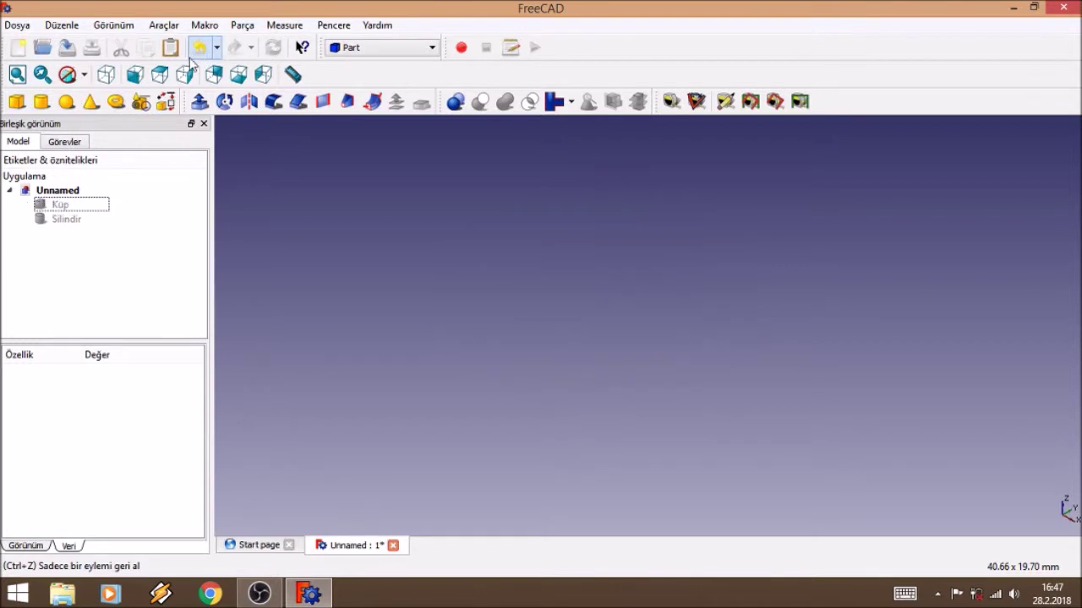
{"action": "left_click", "coordinate": [74, 209]}
{"action": "right_click", "coordinate": [75, 208]}
{"action": "left_click", "coordinate": [127, 254]}
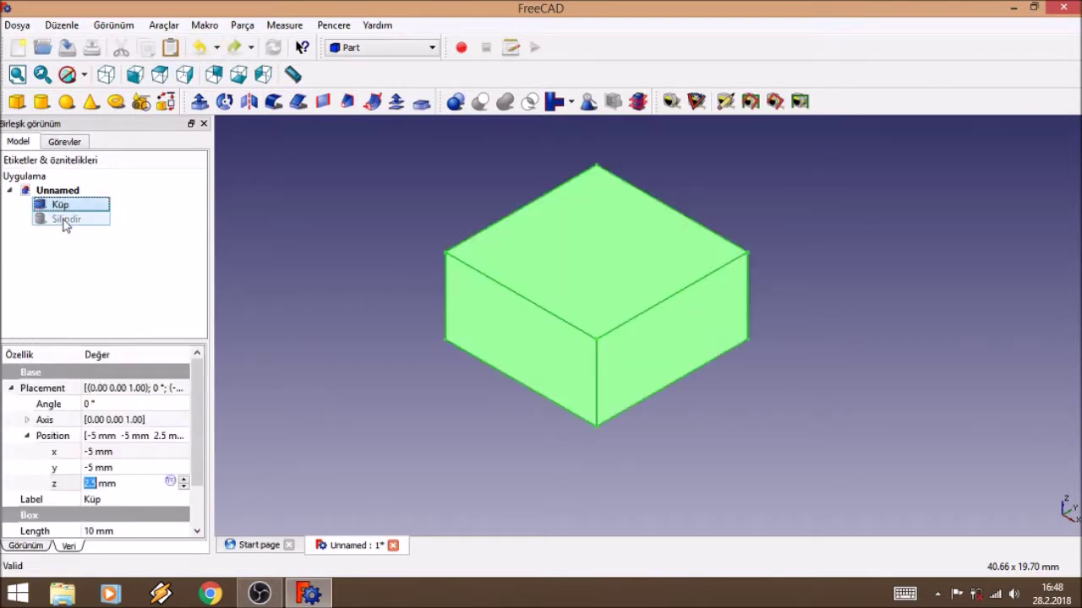
{"action": "right_click", "coordinate": [66, 227]}
{"action": "left_click", "coordinate": [101, 271]}
{"action": "left_click", "coordinate": [79, 280]}
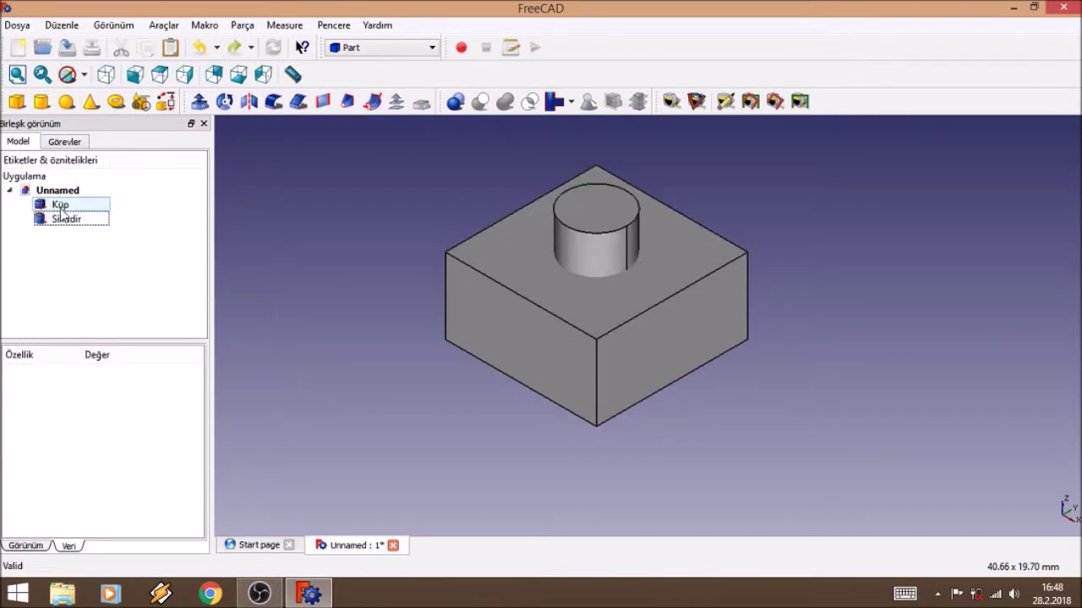
{"action": "left_click", "coordinate": [61, 206]}
{"action": "left_click", "coordinate": [65, 219], "text": "ctrl"}
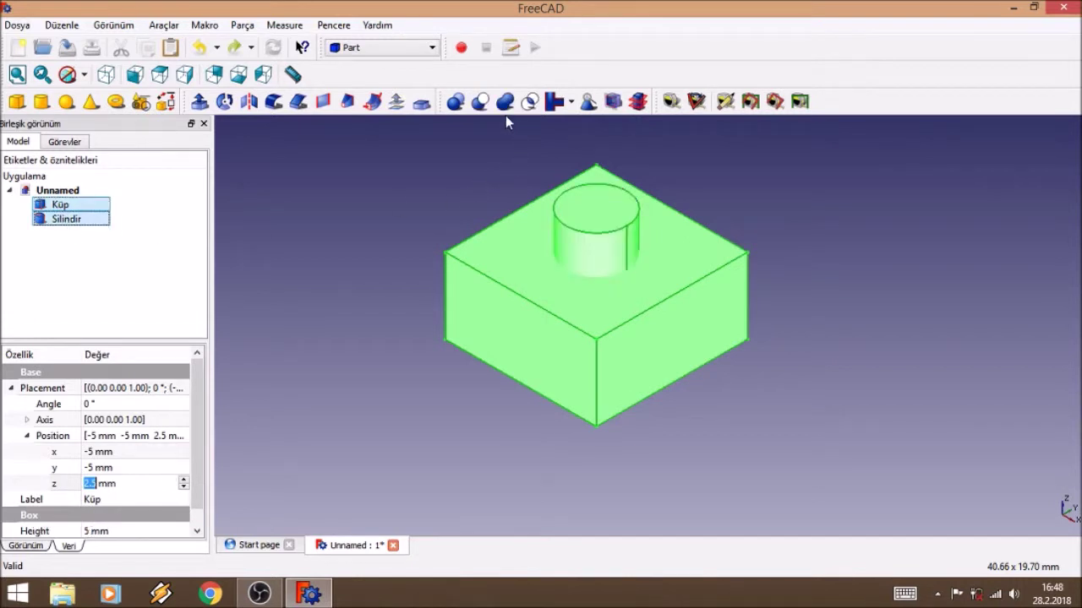
{"action": "left_click", "coordinate": [480, 101]}
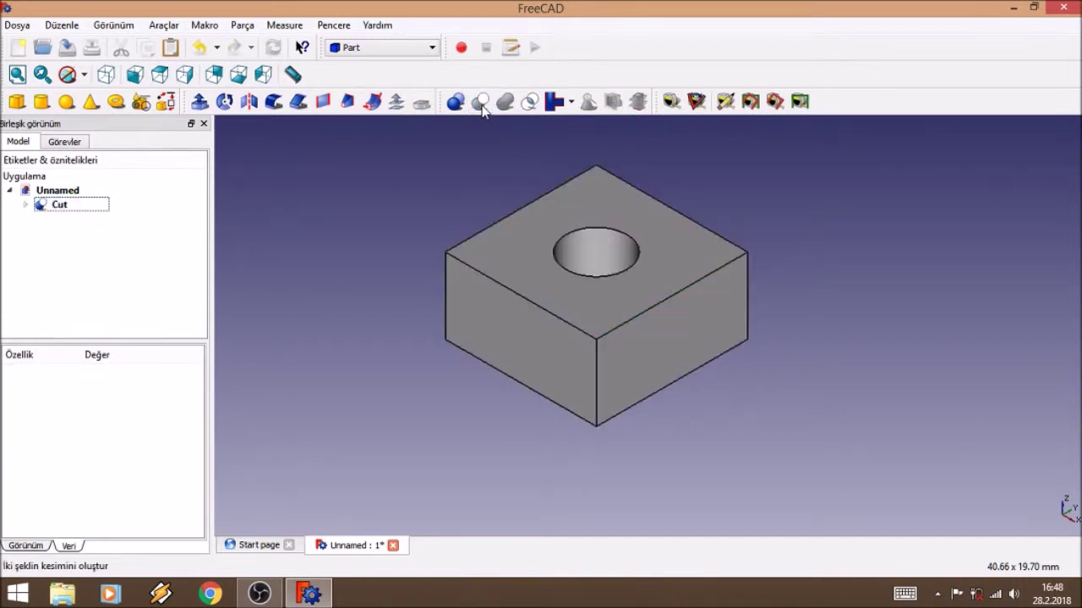
{"action": "left_click", "coordinate": [26, 205]}
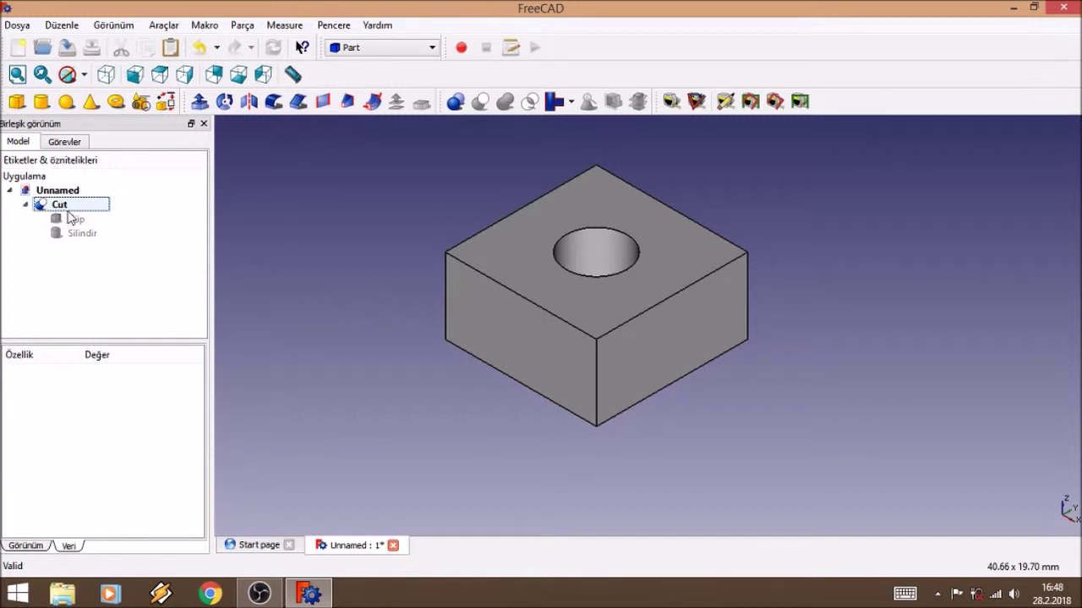
Step: Undo again and cut the box Küp out of the cylinder Silindir instead
{"action": "left_click", "coordinate": [199, 48]}
{"action": "key", "text": "space"}
{"action": "key", "text": "space"}
{"action": "left_click", "coordinate": [66, 219]}
{"action": "key", "text": "space"}
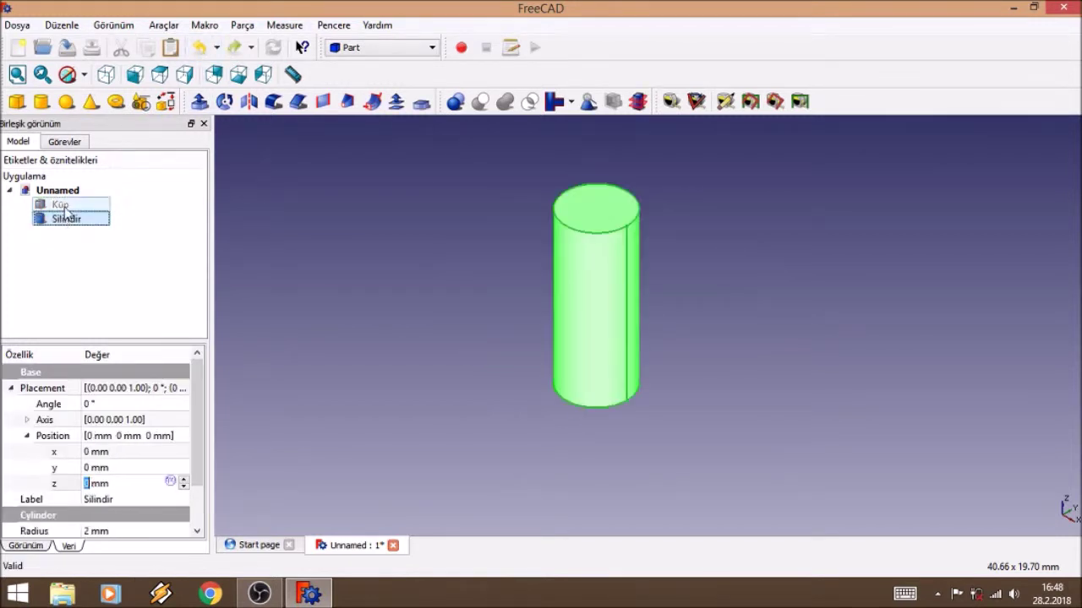
{"action": "left_click", "coordinate": [61, 204]}
{"action": "key", "text": "space"}
{"action": "left_click", "coordinate": [65, 240]}
{"action": "left_click", "coordinate": [70, 221]}
{"action": "left_click", "coordinate": [60, 205], "text": "ctrl"}
{"action": "left_click", "coordinate": [480, 101]}
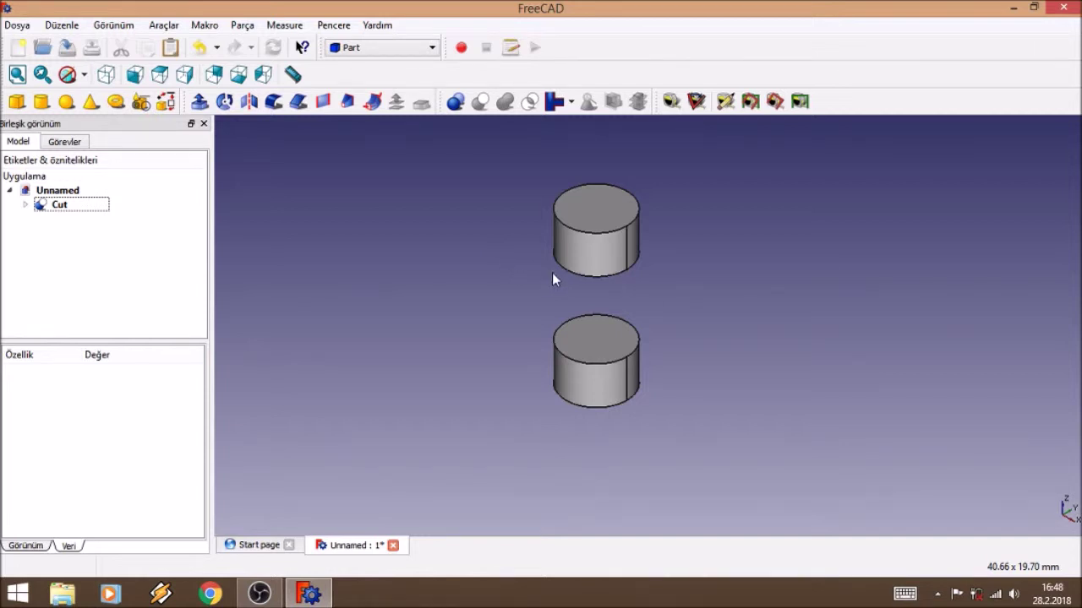
Step: Select the top and bottom rim edges of both cylinder pieces of the Cut
{"action": "mouse_move", "coordinate": [552, 272]}
{"action": "middle_mouse_down"}
{"action": "mouse_move", "coordinate": [723, 265]}
{"action": "mouse_move", "coordinate": [721, 244]}
{"action": "mouse_move", "coordinate": [519, 290]}
{"action": "mouse_move", "coordinate": [719, 297]}
{"action": "mouse_move", "coordinate": [660, 203]}
{"action": "mouse_move", "coordinate": [589, 335]}
{"action": "mouse_move", "coordinate": [760, 307]}
{"action": "mouse_move", "coordinate": [614, 239]}
{"action": "mouse_move", "coordinate": [625, 301]}
{"action": "mouse_move", "coordinate": [770, 276]}
{"action": "mouse_move", "coordinate": [710, 261]}
{"action": "mouse_move", "coordinate": [655, 278]}
{"action": "mouse_move", "coordinate": [698, 276]}
{"action": "mouse_move", "coordinate": [601, 282]}
{"action": "middle_mouse_up"}
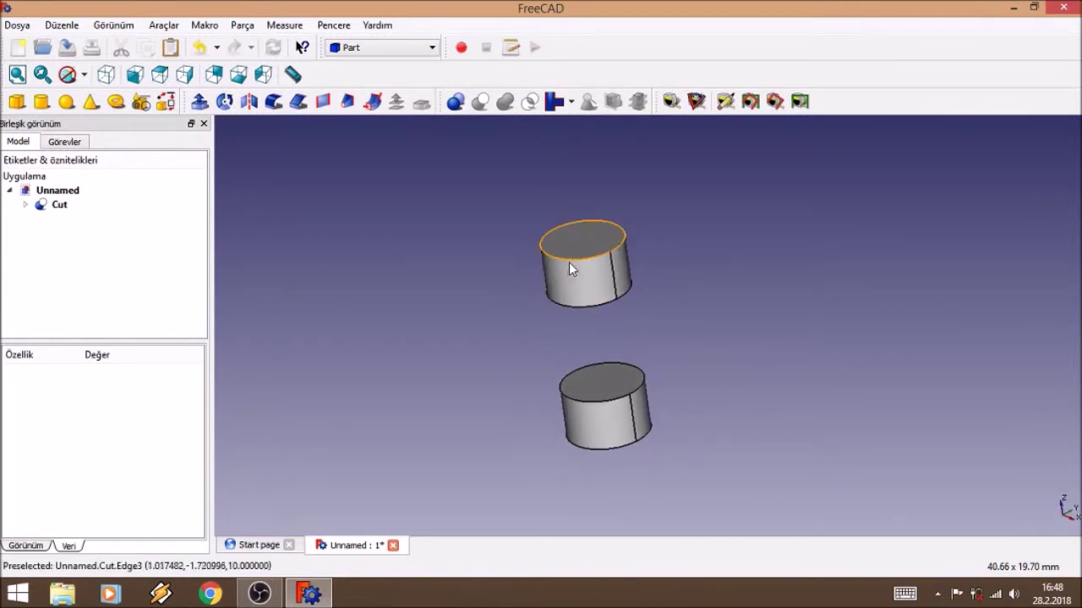
{"action": "left_click", "coordinate": [569, 264]}
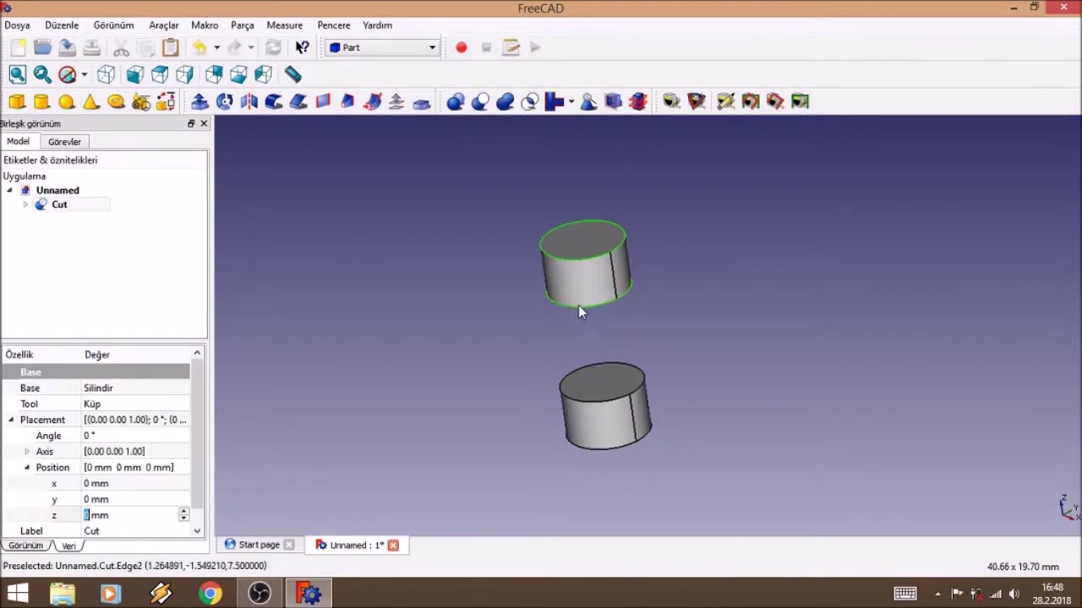
{"action": "left_click", "coordinate": [494, 296]}
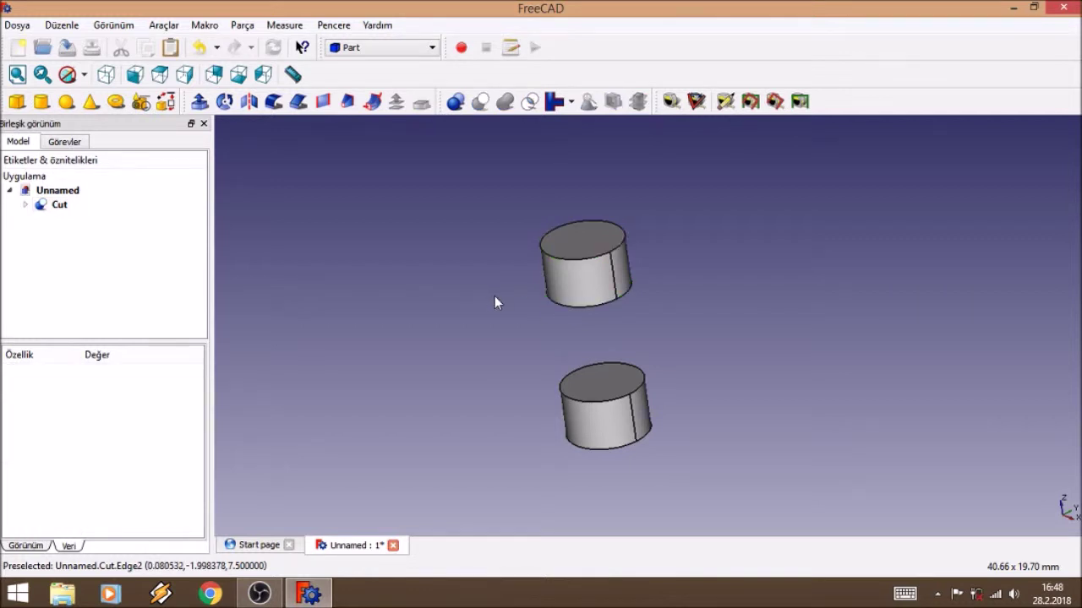
{"action": "scroll", "coordinate": [586, 312], "scroll_direction": "up", "scroll_amount": 3}
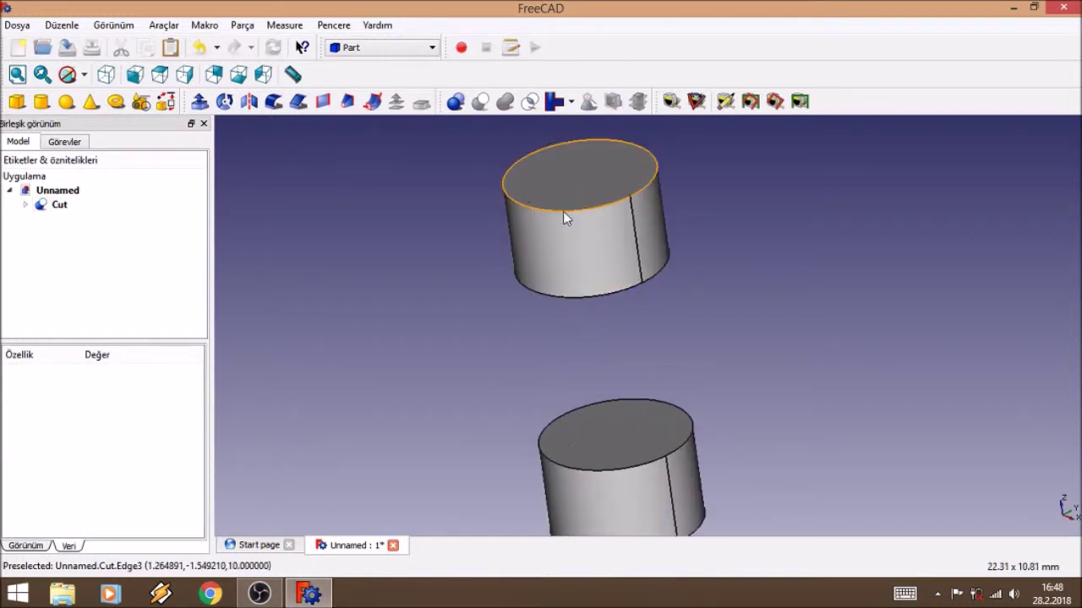
{"action": "left_click", "coordinate": [565, 216]}
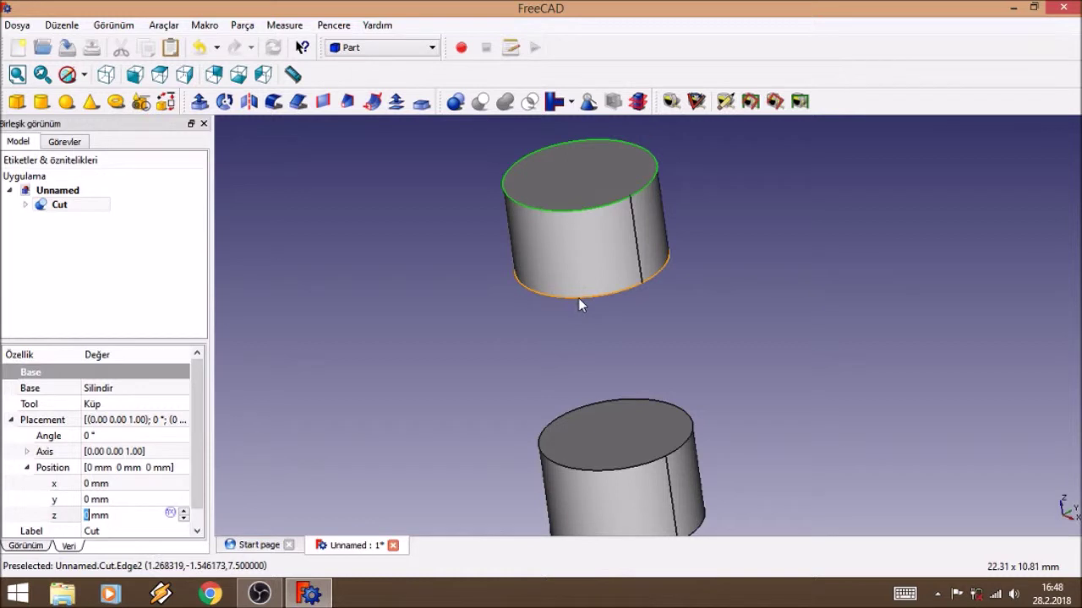
{"action": "left_click", "coordinate": [578, 297], "text": "ctrl"}
{"action": "left_click", "coordinate": [620, 467], "text": "ctrl"}
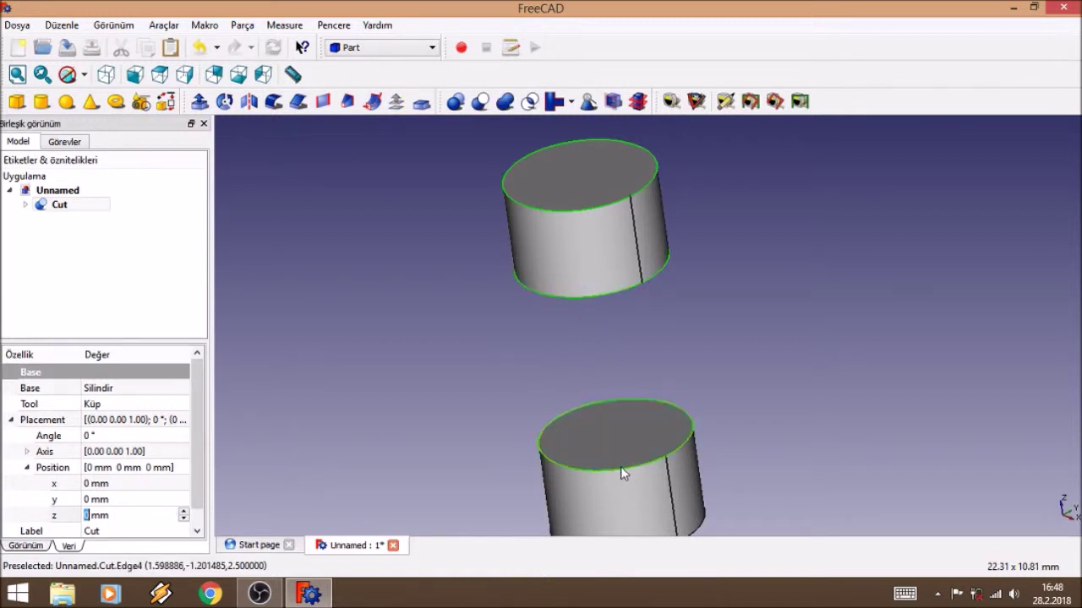
{"action": "middle_click_drag", "start_coordinate": [620, 422], "coordinate": [602, 309]}
{"action": "left_click", "coordinate": [605, 447], "text": "ctrl"}
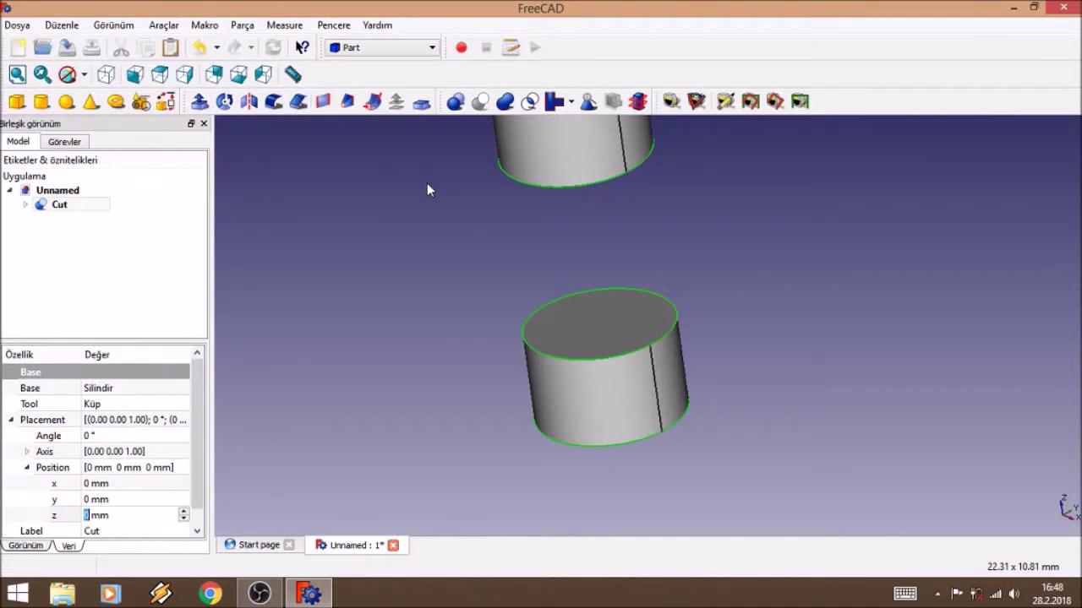
{"action": "middle_click_drag", "start_coordinate": [430, 188], "coordinate": [429, 292]}
{"action": "scroll", "coordinate": [405, 256], "scroll_direction": "down", "scroll_amount": 3}
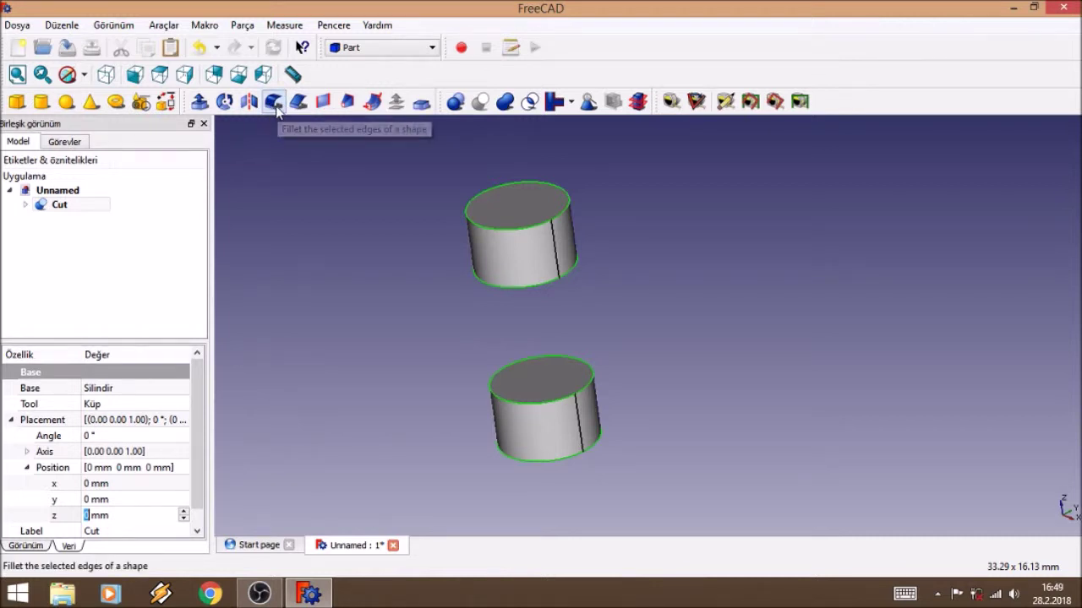
Step: Fillet Edge2, Edge3, Edge4 and Edge6 at 1 mm radius and view the pieces from below
{"action": "left_click", "coordinate": [278, 108]}
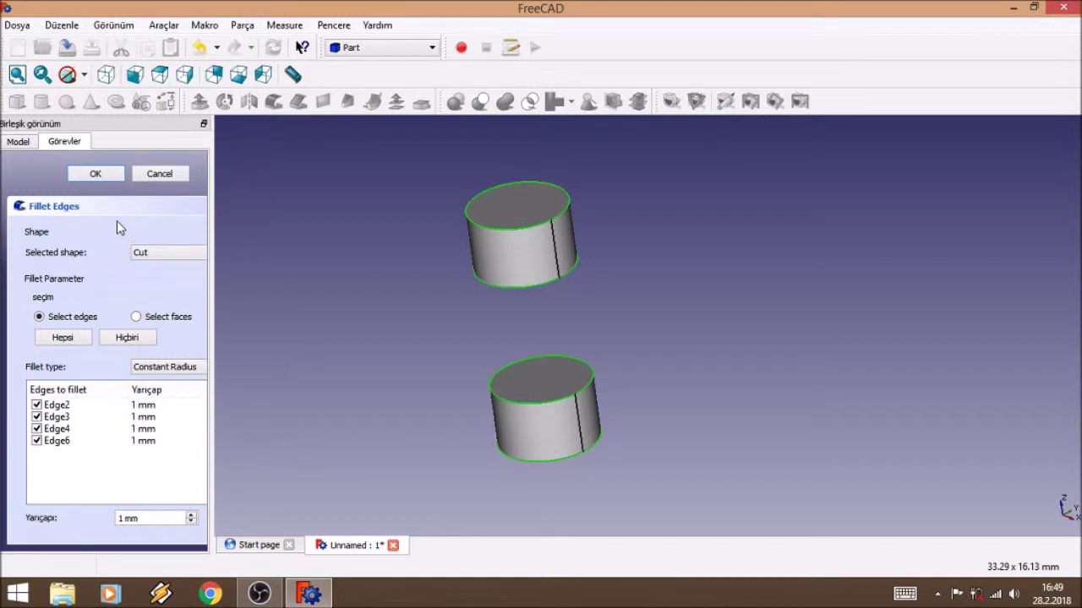
{"action": "left_click", "coordinate": [96, 174]}
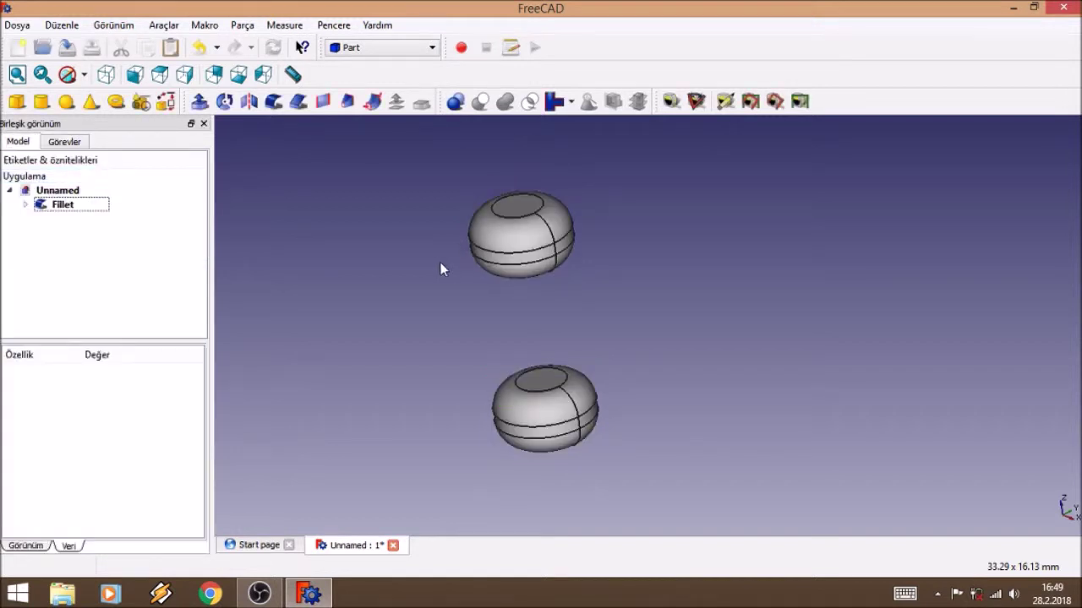
{"action": "mouse_move", "coordinate": [421, 287]}
{"action": "middle_mouse_down"}
{"action": "mouse_move", "coordinate": [555, 290]}
{"action": "mouse_move", "coordinate": [471, 248]}
{"action": "mouse_move", "coordinate": [555, 333]}
{"action": "mouse_move", "coordinate": [778, 231]}
{"action": "mouse_move", "coordinate": [569, 307]}
{"action": "mouse_move", "coordinate": [616, 285]}
{"action": "mouse_move", "coordinate": [582, 295]}
{"action": "mouse_move", "coordinate": [504, 285]}
{"action": "mouse_move", "coordinate": [667, 256]}
{"action": "mouse_move", "coordinate": [603, 278]}
{"action": "middle_mouse_up"}
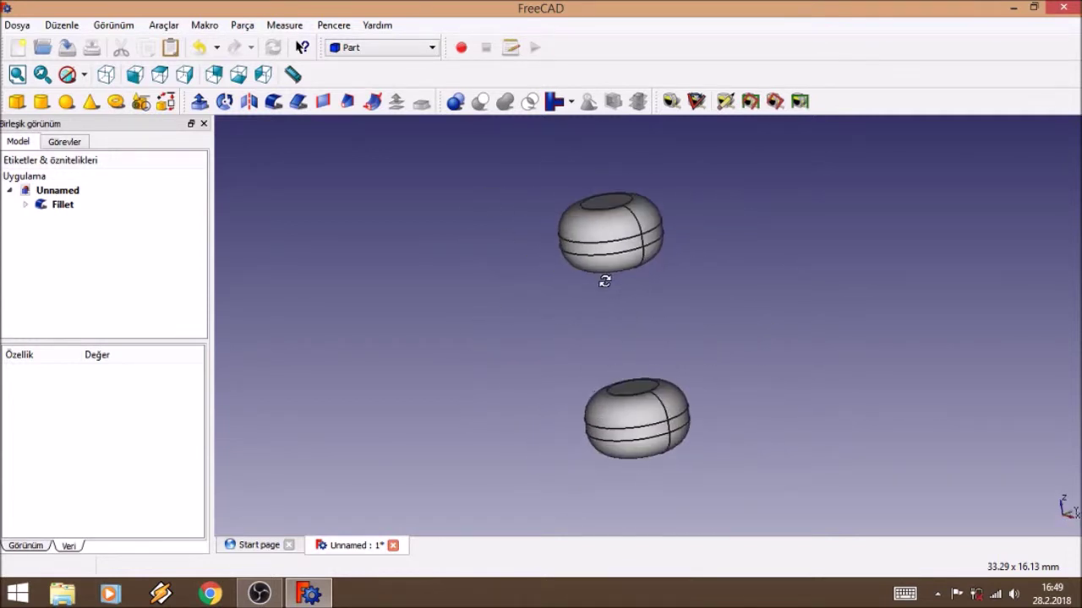
{"action": "left_click", "coordinate": [639, 390]}
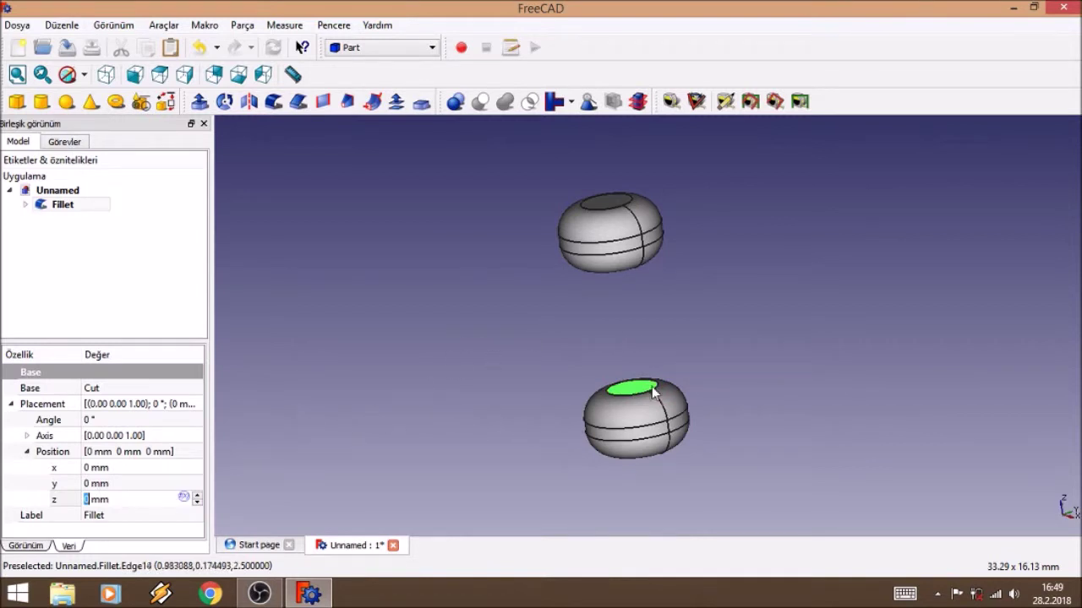
Step: Add cylinder Silindir001 at z 1 mm with 1 mm radius and 9 mm height
{"action": "left_click", "coordinate": [40, 108]}
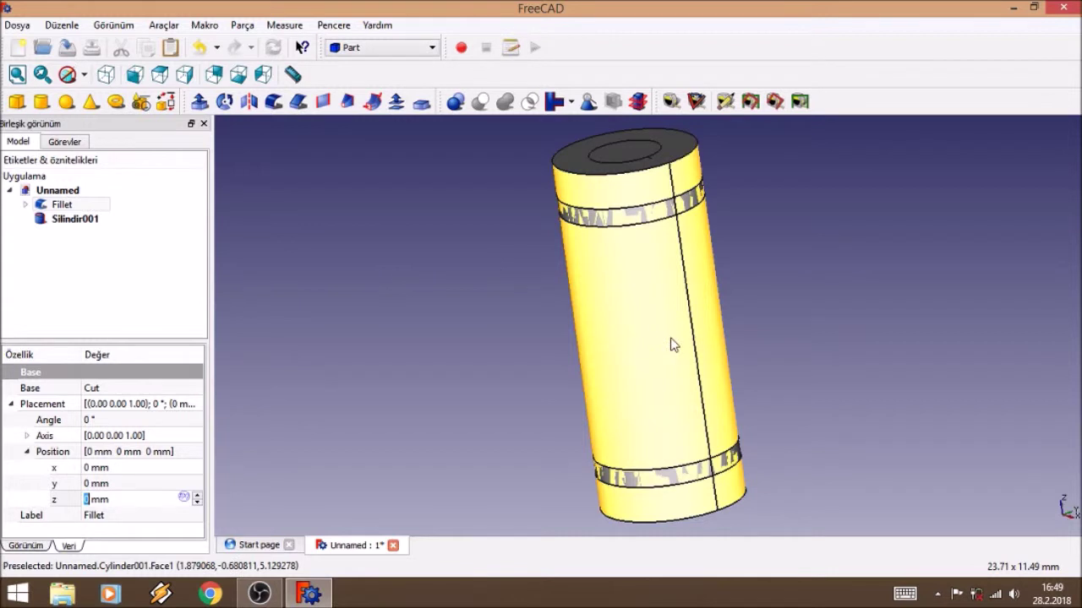
{"action": "left_click", "coordinate": [637, 345]}
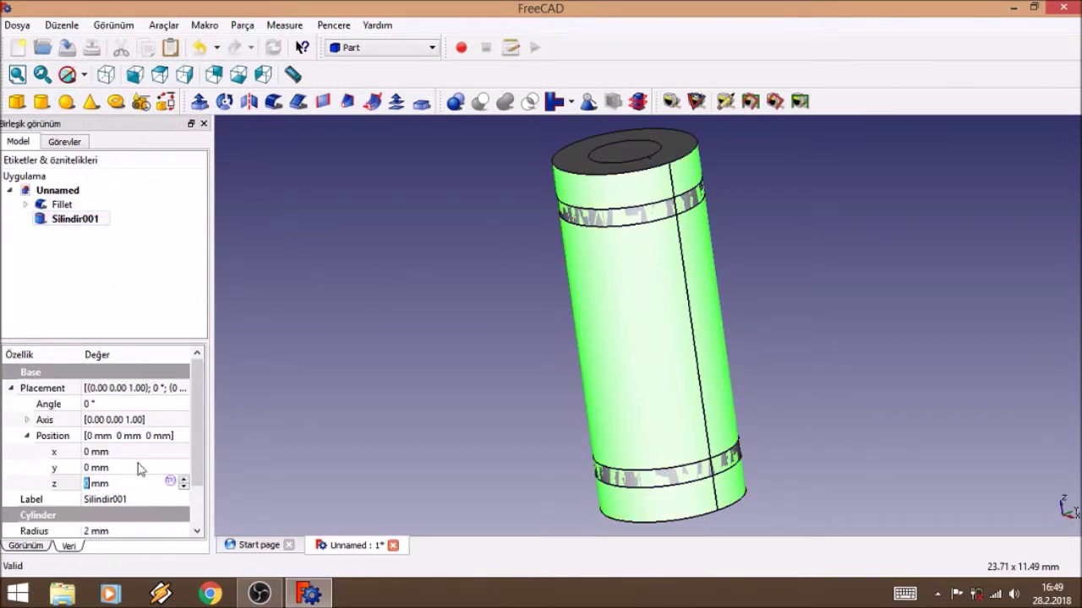
{"action": "scroll", "coordinate": [173, 473], "scroll_direction": "down", "scroll_amount": 1}
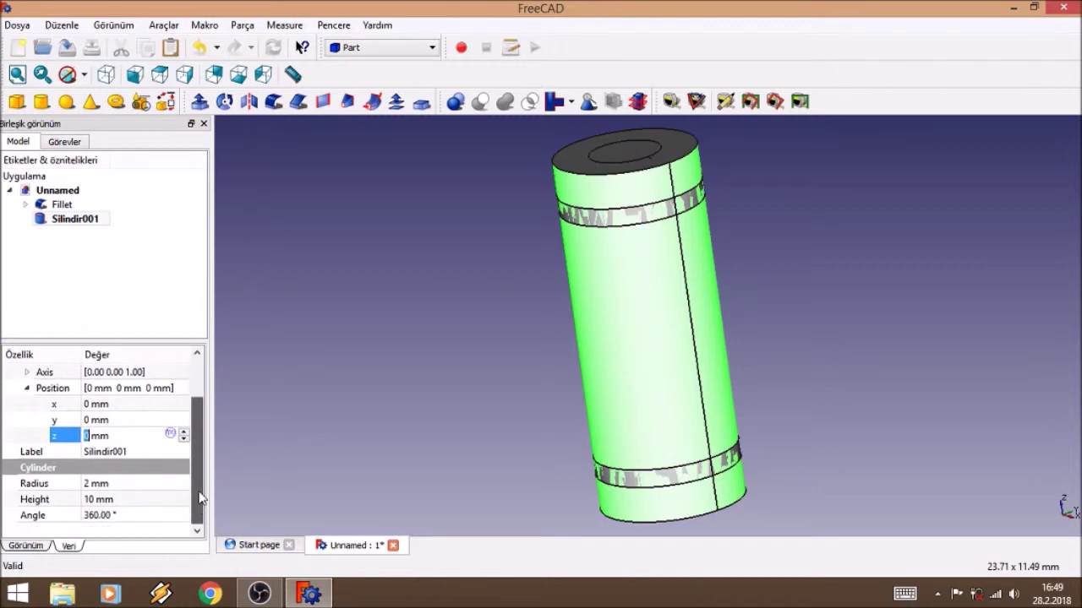
{"action": "left_click", "coordinate": [184, 434]}
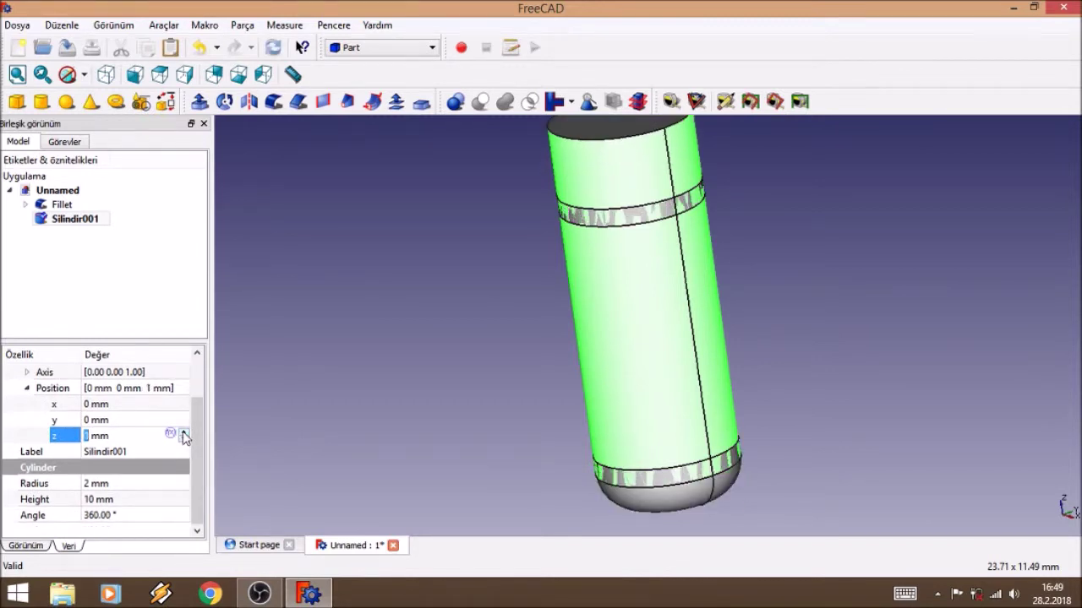
{"action": "left_click", "coordinate": [100, 484]}
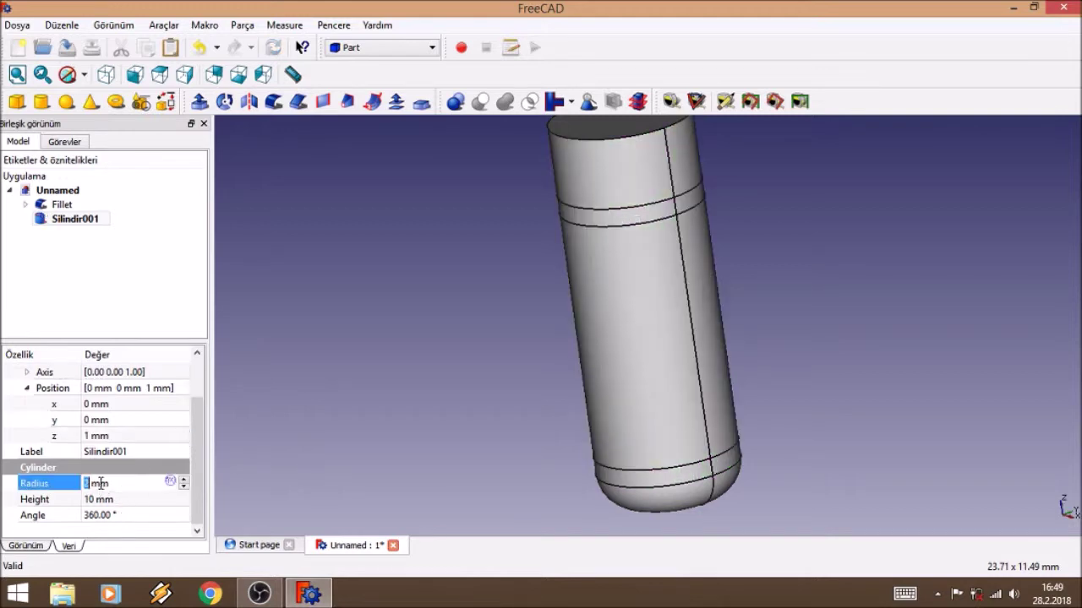
{"action": "left_click", "coordinate": [184, 488]}
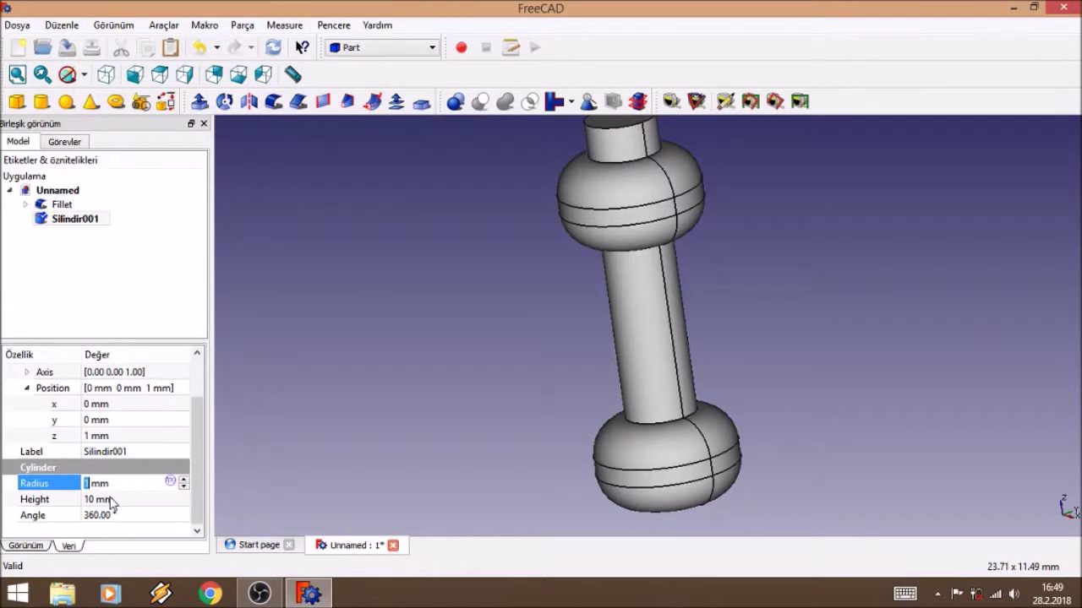
{"action": "left_click", "coordinate": [119, 501]}
{"action": "left_click", "coordinate": [183, 504]}
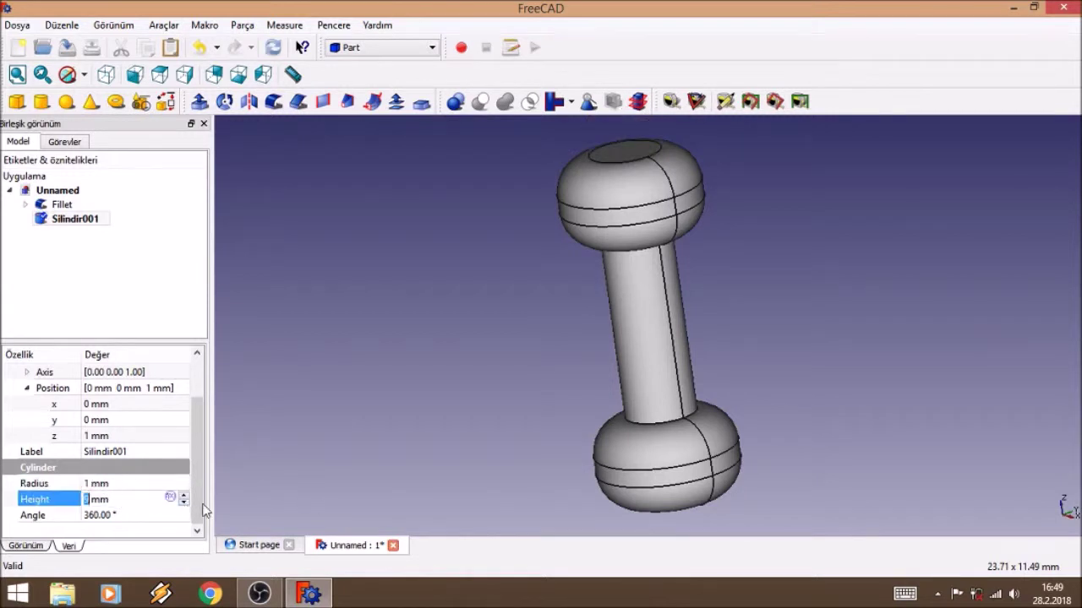
{"action": "mouse_move", "coordinate": [814, 358]}
{"action": "middle_mouse_down"}
{"action": "mouse_move", "coordinate": [699, 336]}
{"action": "mouse_move", "coordinate": [778, 263]}
{"action": "mouse_move", "coordinate": [543, 343]}
{"action": "mouse_move", "coordinate": [818, 216]}
{"action": "mouse_move", "coordinate": [614, 234]}
{"action": "mouse_move", "coordinate": [481, 268]}
{"action": "mouse_move", "coordinate": [442, 312]}
{"action": "mouse_move", "coordinate": [491, 394]}
{"action": "mouse_move", "coordinate": [753, 367]}
{"action": "middle_mouse_up"}
{"action": "scroll", "coordinate": [644, 386], "scroll_direction": "down", "scroll_amount": 3}
{"action": "mouse_move", "coordinate": [613, 375]}
{"action": "middle_mouse_down"}
{"action": "mouse_move", "coordinate": [511, 384]}
{"action": "mouse_move", "coordinate": [635, 375]}
{"action": "middle_mouse_up"}
Step: Delete the Silindir001 handle cylinder, then undo to restore it
{"action": "right_click", "coordinate": [636, 375]}
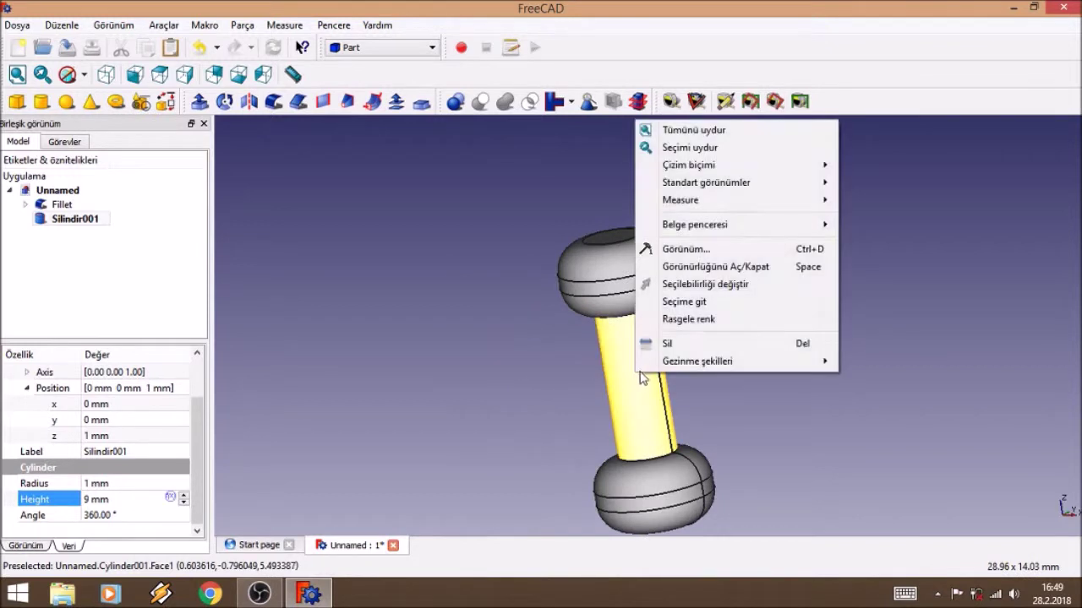
{"action": "left_click", "coordinate": [679, 321]}
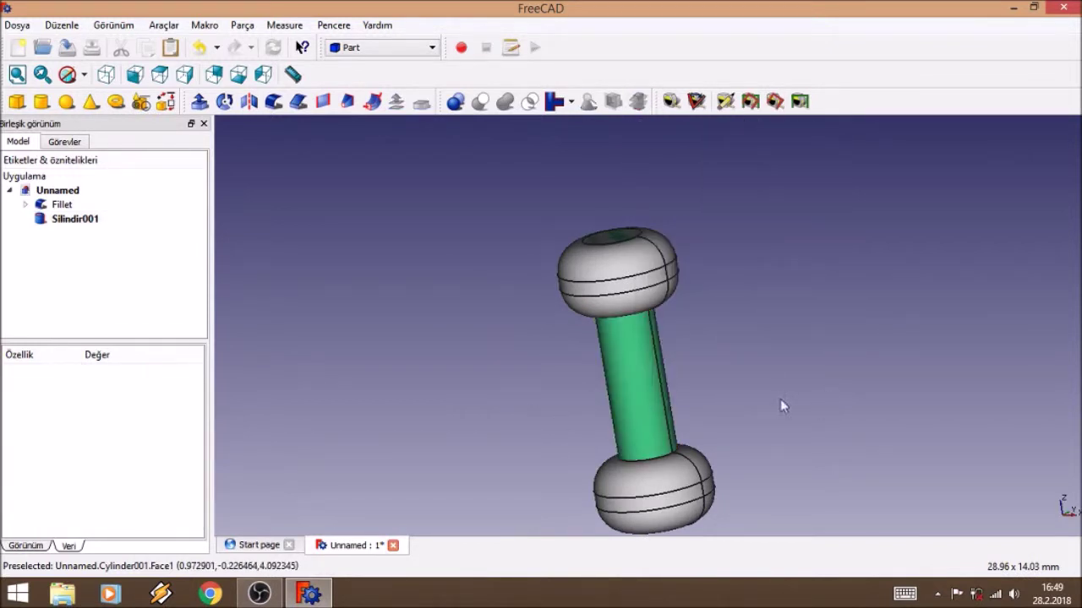
{"action": "left_click", "coordinate": [620, 379]}
{"action": "left_click", "coordinate": [456, 343]}
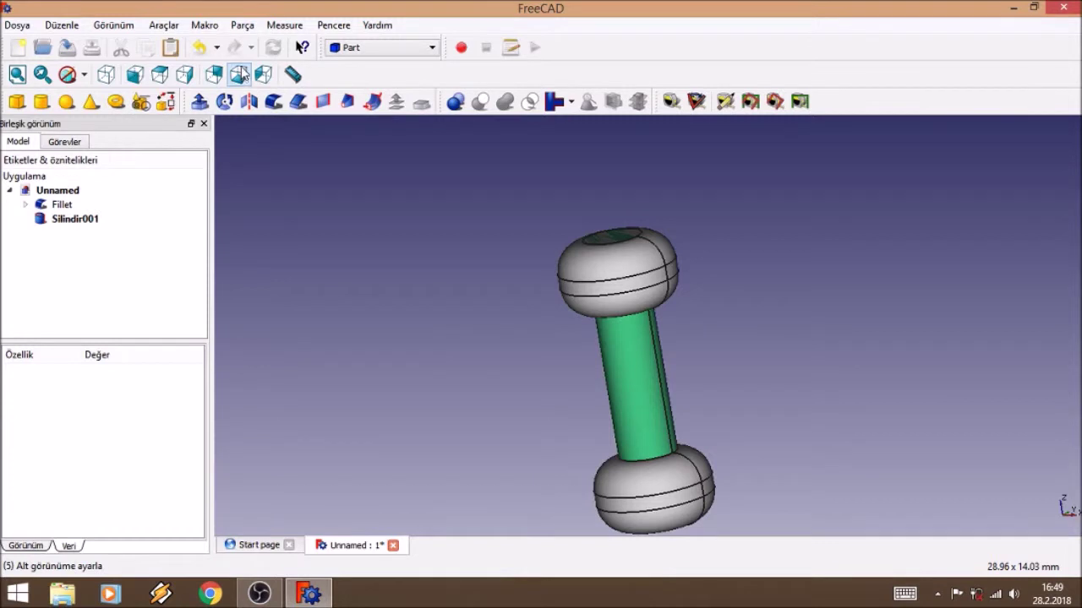
{"action": "left_click", "coordinate": [632, 385]}
{"action": "key", "text": "Delete"}
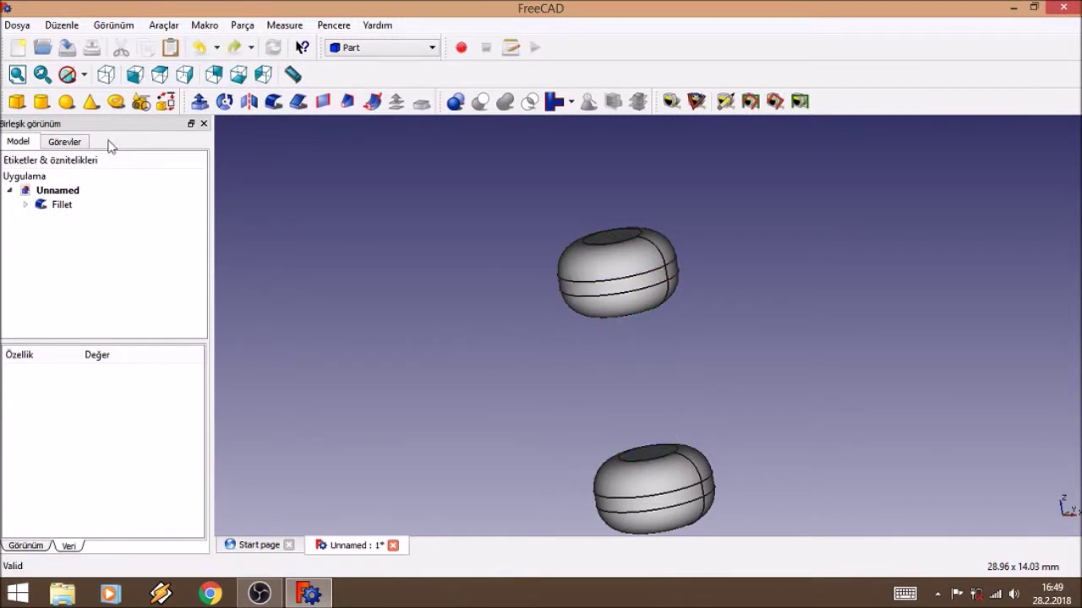
{"action": "left_click", "coordinate": [235, 47]}
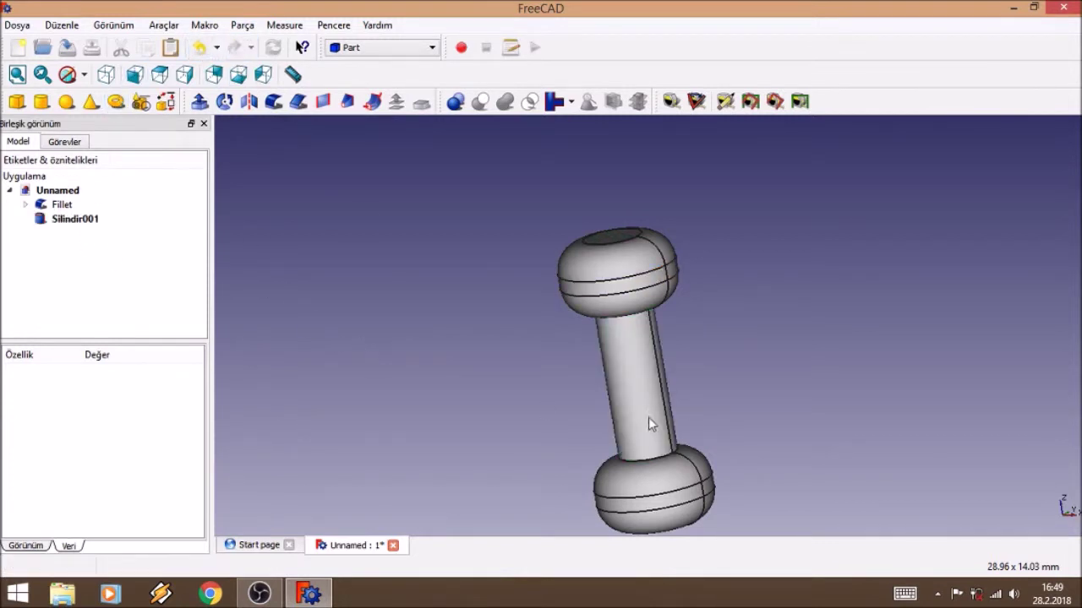
{"action": "mouse_move", "coordinate": [789, 343]}
{"action": "middle_mouse_down"}
{"action": "mouse_move", "coordinate": [688, 345]}
{"action": "mouse_move", "coordinate": [592, 329]}
{"action": "mouse_move", "coordinate": [502, 345]}
{"action": "mouse_move", "coordinate": [582, 307]}
{"action": "middle_mouse_up"}
Step: Give the Fillet end pieces a random purple colour with Rasgele renk, keeping the handle
{"action": "right_click", "coordinate": [499, 257]}
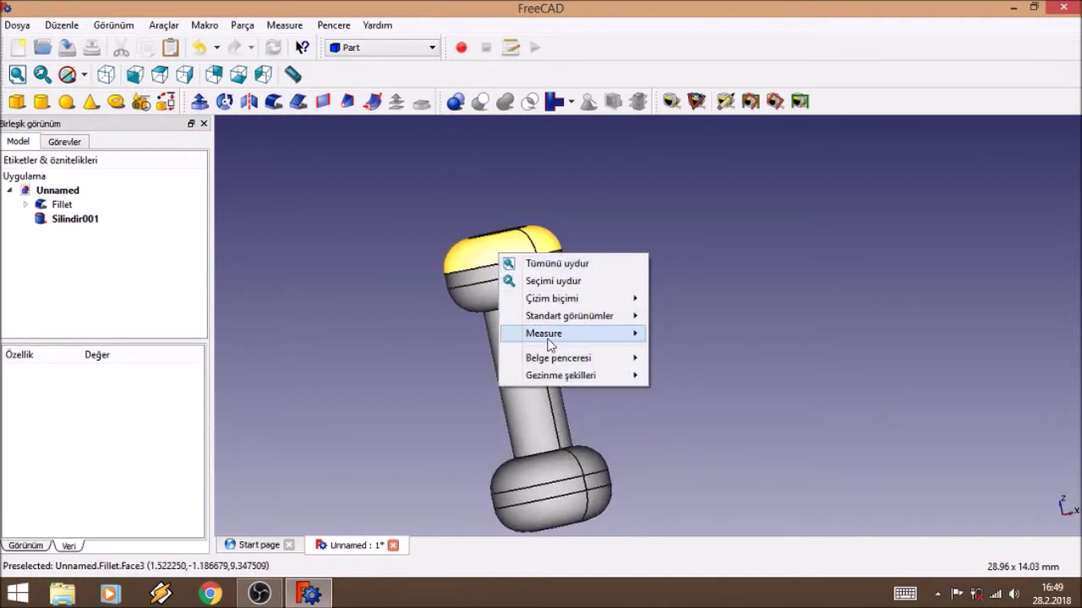
{"action": "left_click", "coordinate": [475, 280]}
{"action": "right_click", "coordinate": [474, 279]}
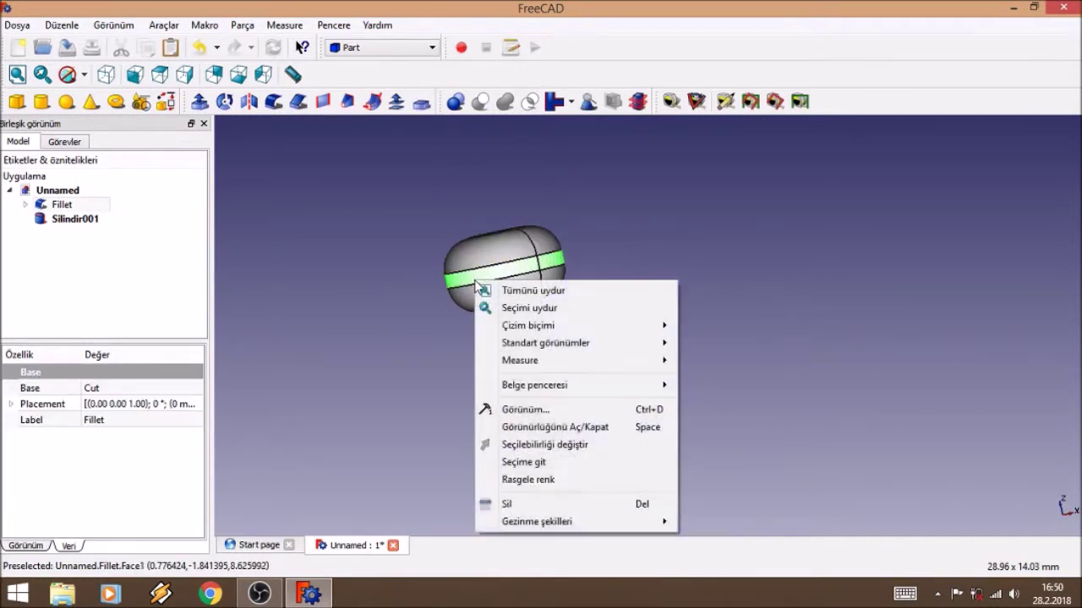
{"action": "left_click", "coordinate": [507, 480]}
{"action": "left_click", "coordinate": [412, 412]}
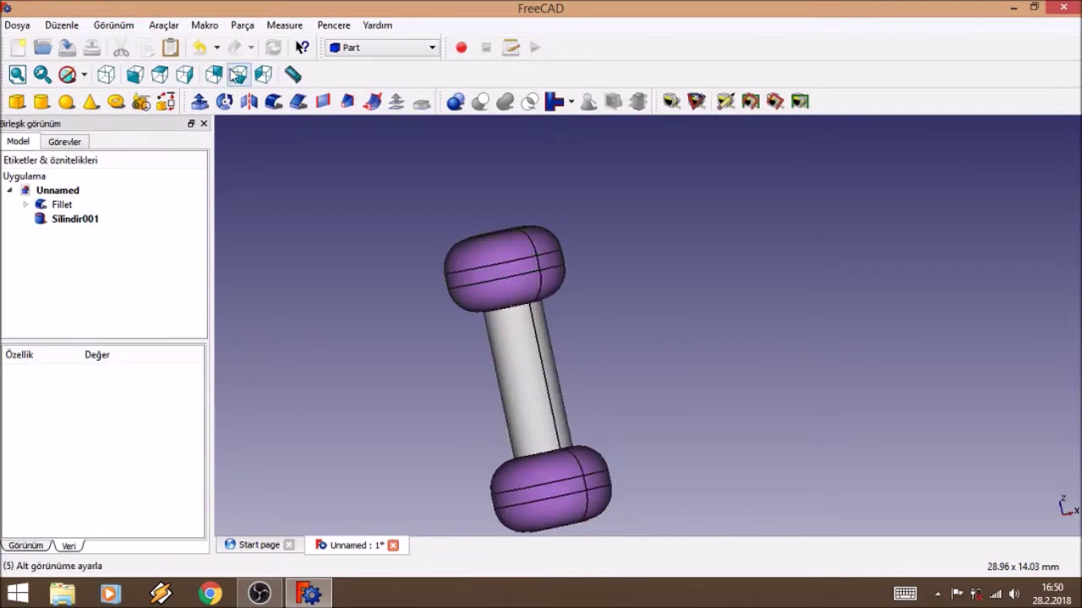
{"action": "left_click", "coordinate": [194, 49]}
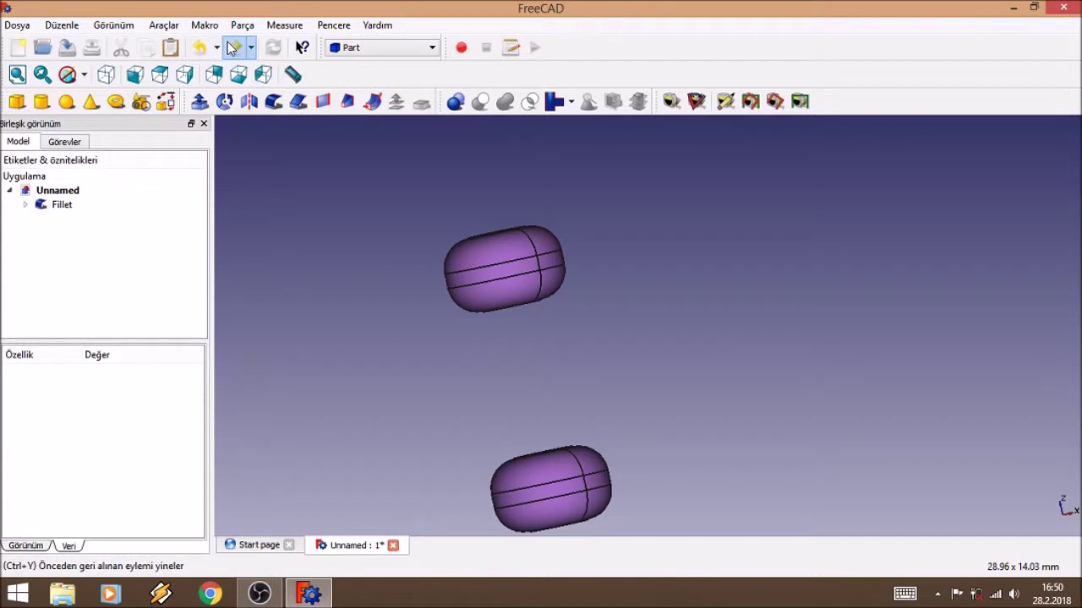
{"action": "left_click", "coordinate": [234, 48]}
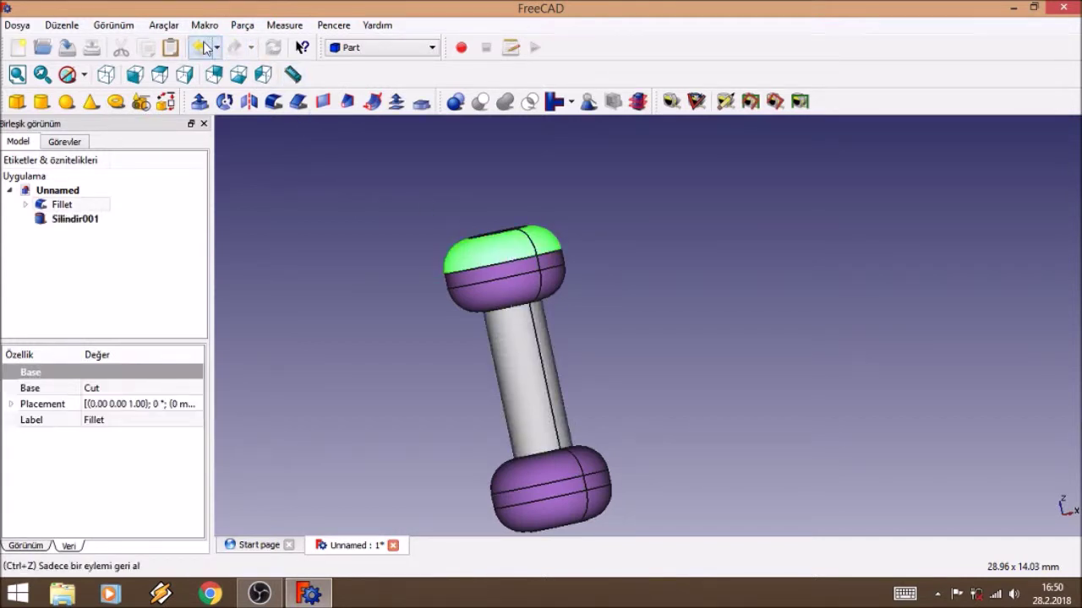
{"action": "right_click", "coordinate": [523, 251]}
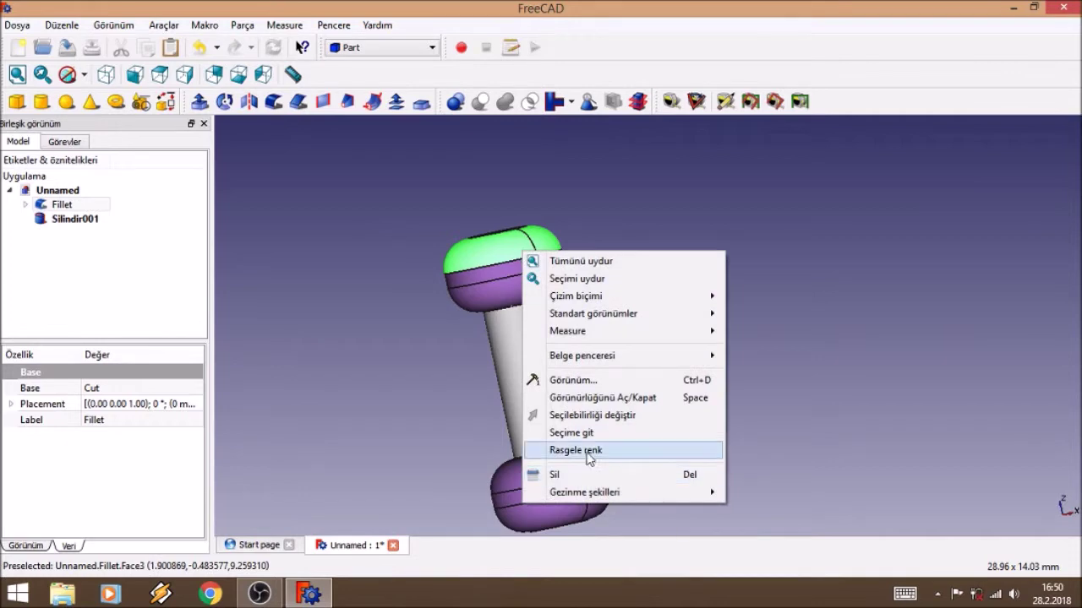
Step: Set the Fillet end pieces' shape colour to light grey (191, 191, 191)
{"action": "left_click", "coordinate": [28, 546]}
{"action": "scroll", "coordinate": [85, 520], "scroll_direction": "down", "scroll_amount": 3}
{"action": "left_click", "coordinate": [87, 490]}
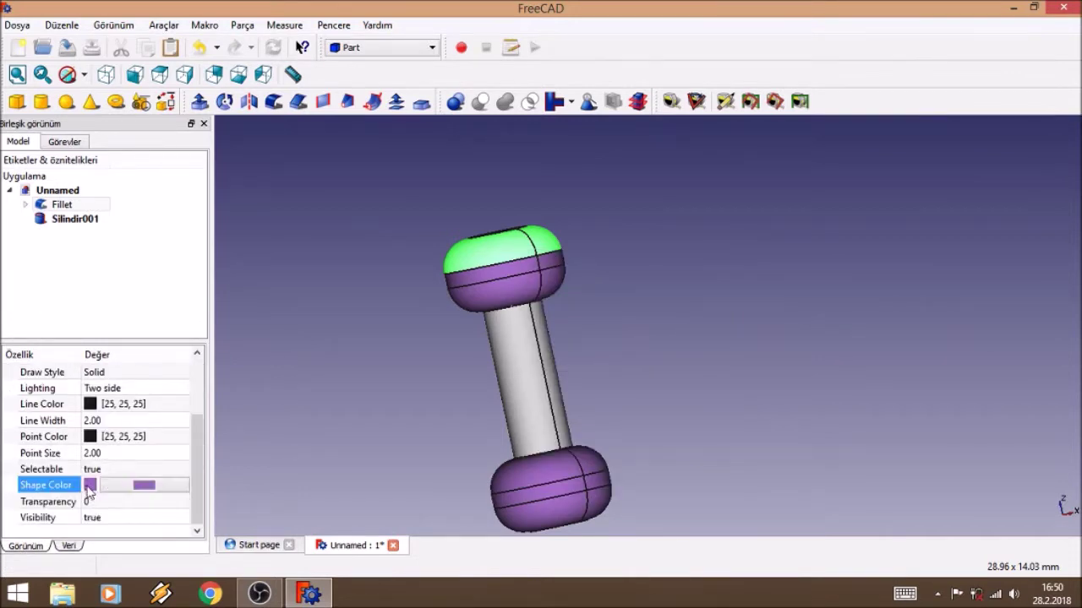
{"action": "left_click", "coordinate": [128, 490]}
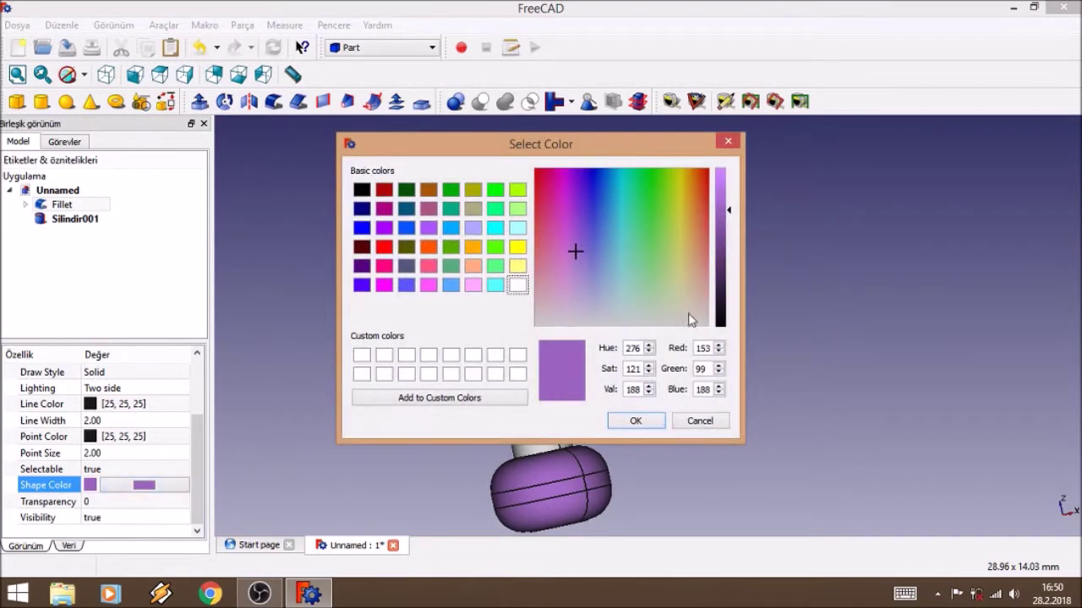
{"action": "left_click", "coordinate": [573, 249]}
{"action": "mouse_move", "coordinate": [574, 251]}
{"action": "left_mouse_down"}
{"action": "mouse_move", "coordinate": [584, 282]}
{"action": "mouse_move", "coordinate": [547, 323]}
{"action": "mouse_move", "coordinate": [651, 301]}
{"action": "mouse_move", "coordinate": [575, 316]}
{"action": "mouse_move", "coordinate": [554, 340]}
{"action": "left_mouse_up"}
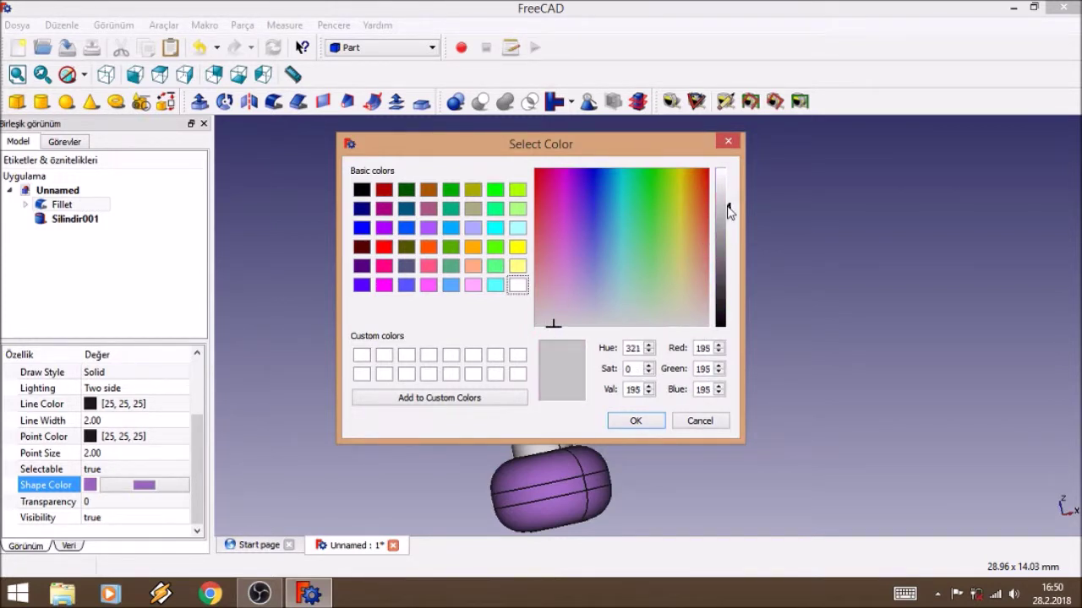
{"action": "left_click_drag", "start_coordinate": [730, 208], "coordinate": [731, 214]}
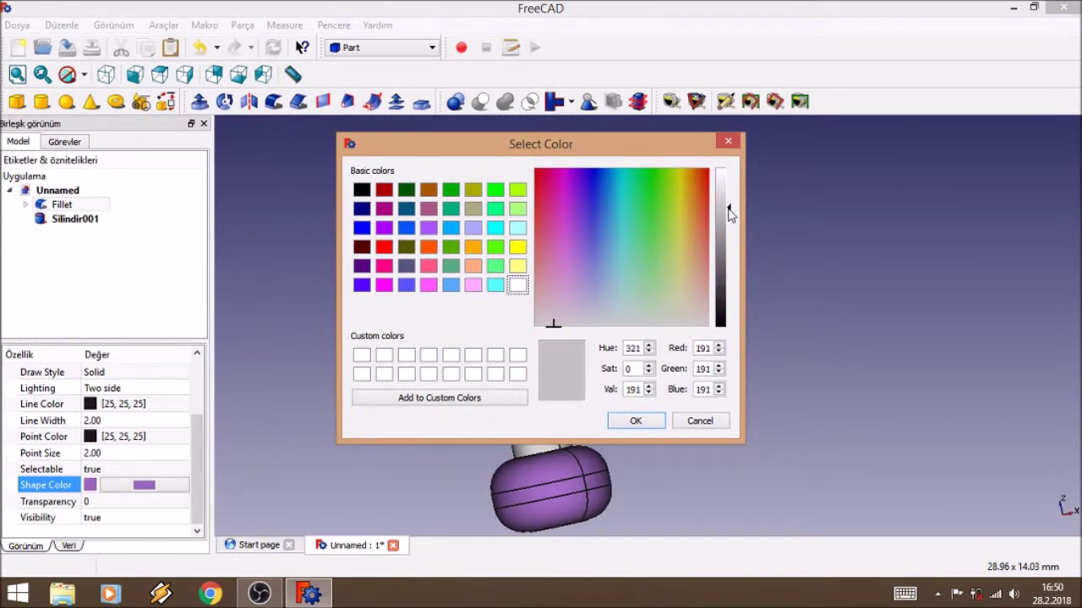
{"action": "left_click", "coordinate": [636, 421]}
{"action": "left_click", "coordinate": [285, 429]}
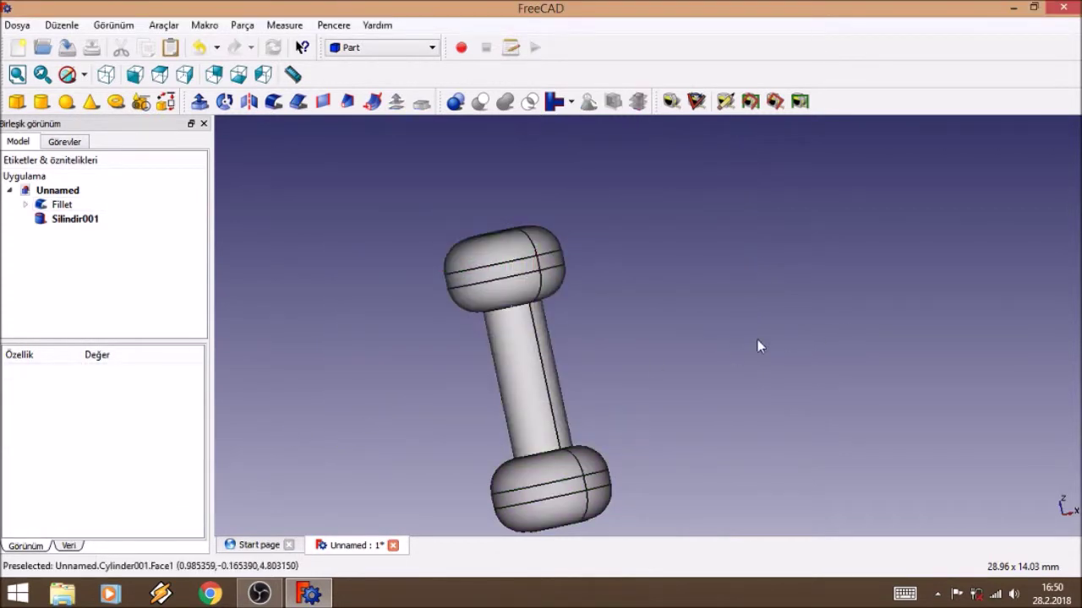
Step: Open the Fillet feature's tree context menu, then dismiss it without deleting
{"action": "mouse_move", "coordinate": [772, 346]}
{"action": "middle_mouse_down"}
{"action": "mouse_move", "coordinate": [966, 265]}
{"action": "mouse_move", "coordinate": [804, 326]}
{"action": "mouse_move", "coordinate": [480, 417]}
{"action": "mouse_move", "coordinate": [639, 386]}
{"action": "middle_mouse_up"}
{"action": "mouse_move", "coordinate": [311, 303]}
{"action": "middle_mouse_down"}
{"action": "mouse_move", "coordinate": [526, 374]}
{"action": "mouse_move", "coordinate": [483, 398]}
{"action": "mouse_move", "coordinate": [482, 326]}
{"action": "mouse_move", "coordinate": [499, 322]}
{"action": "middle_mouse_up"}
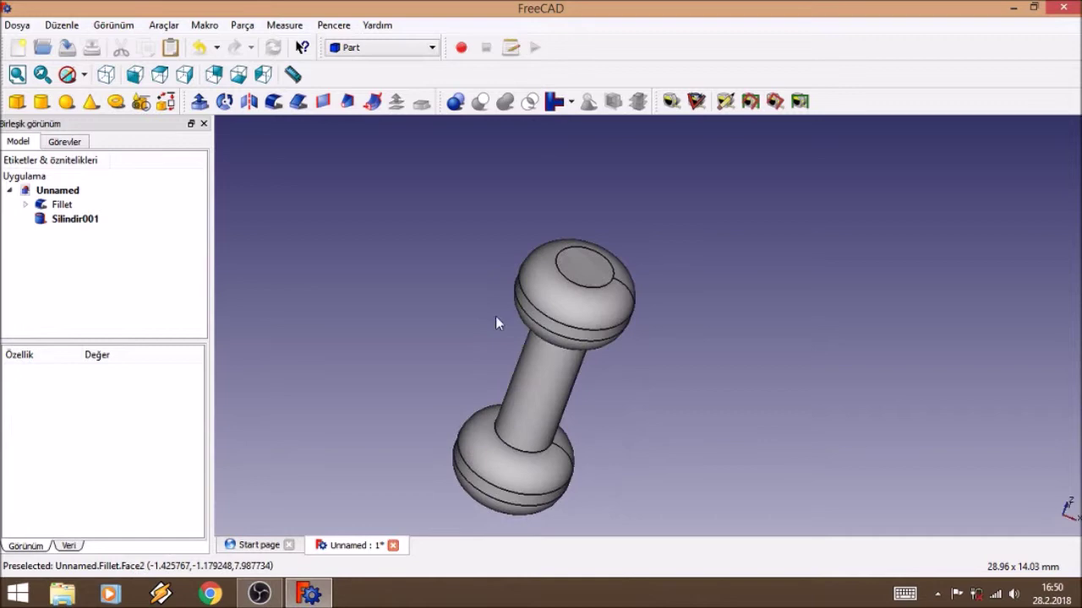
{"action": "left_click", "coordinate": [61, 205]}
{"action": "right_click", "coordinate": [62, 205]}
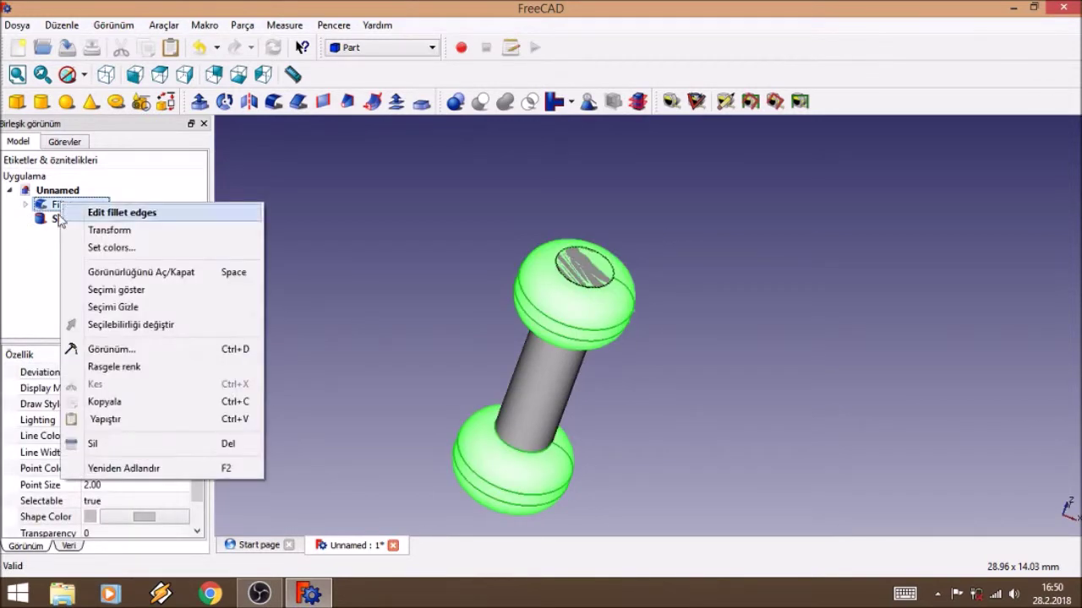
{"action": "left_click", "coordinate": [480, 262]}
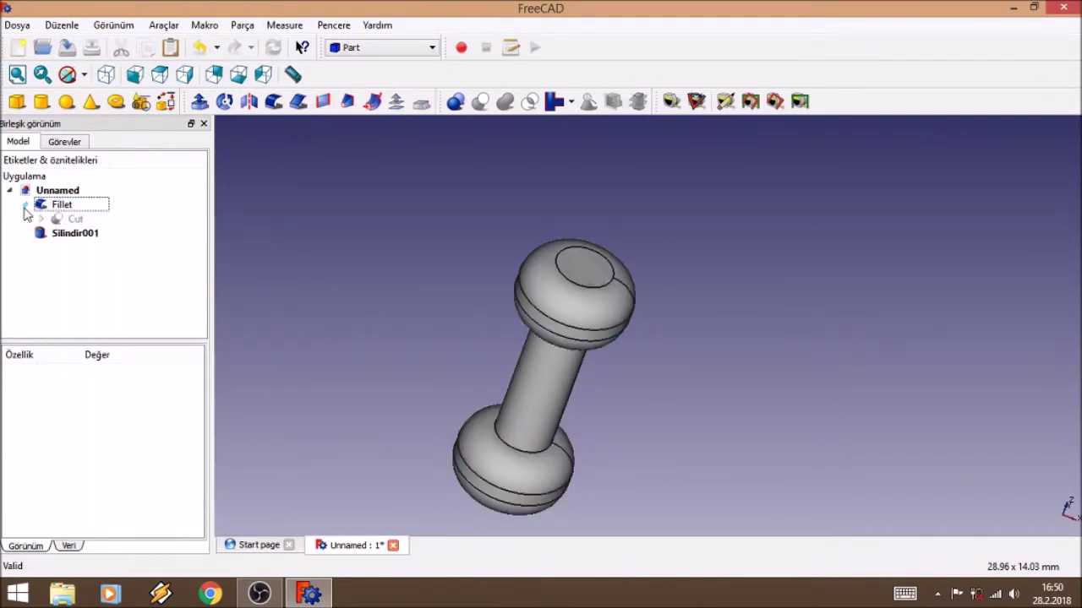
{"action": "left_click", "coordinate": [51, 205]}
{"action": "right_click", "coordinate": [50, 206]}
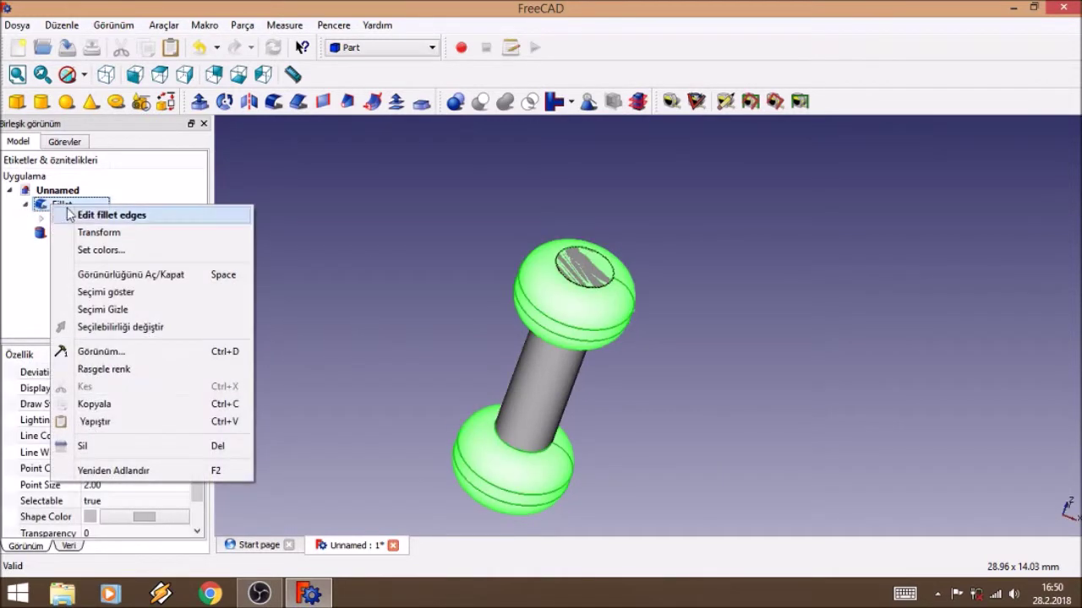
{"action": "left_click", "coordinate": [101, 442]}
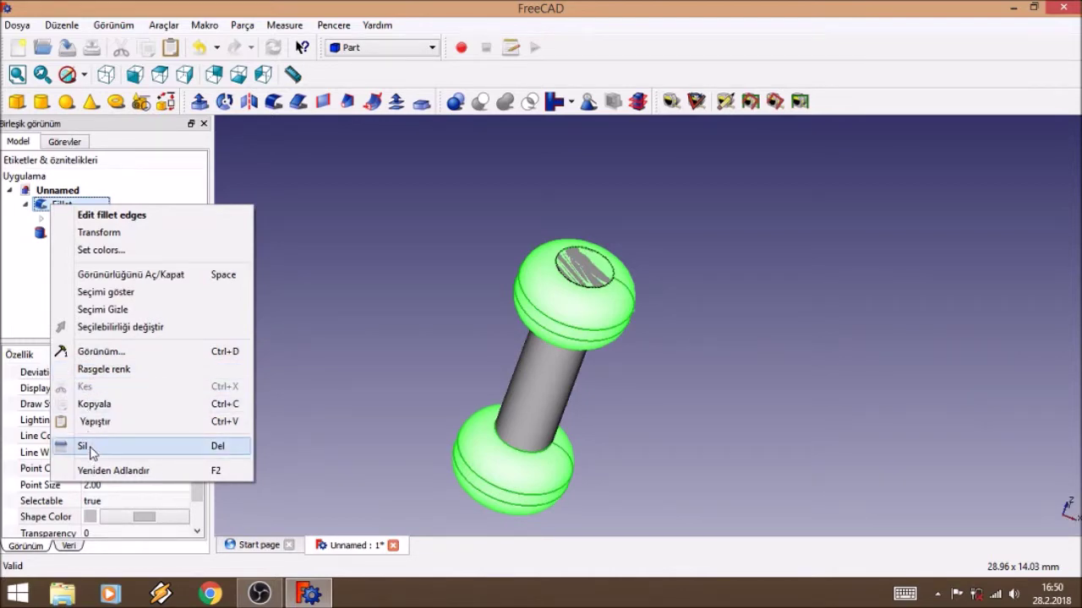
{"action": "key", "text": "Escape"}
Step: Delete the Fillet feature from the model tree
{"action": "left_click", "coordinate": [66, 236]}
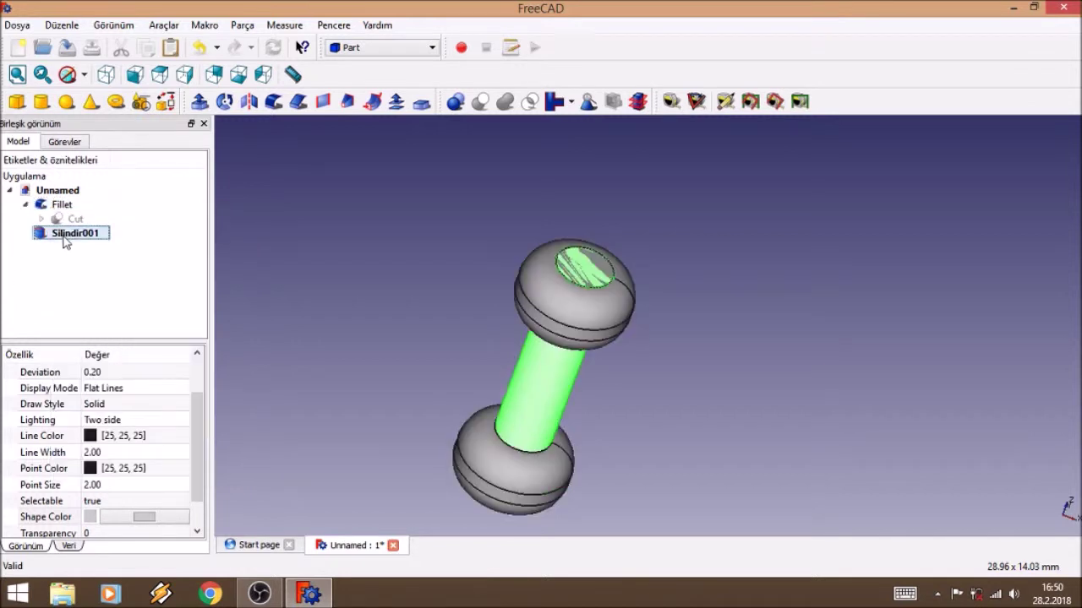
{"action": "left_click", "coordinate": [63, 205]}
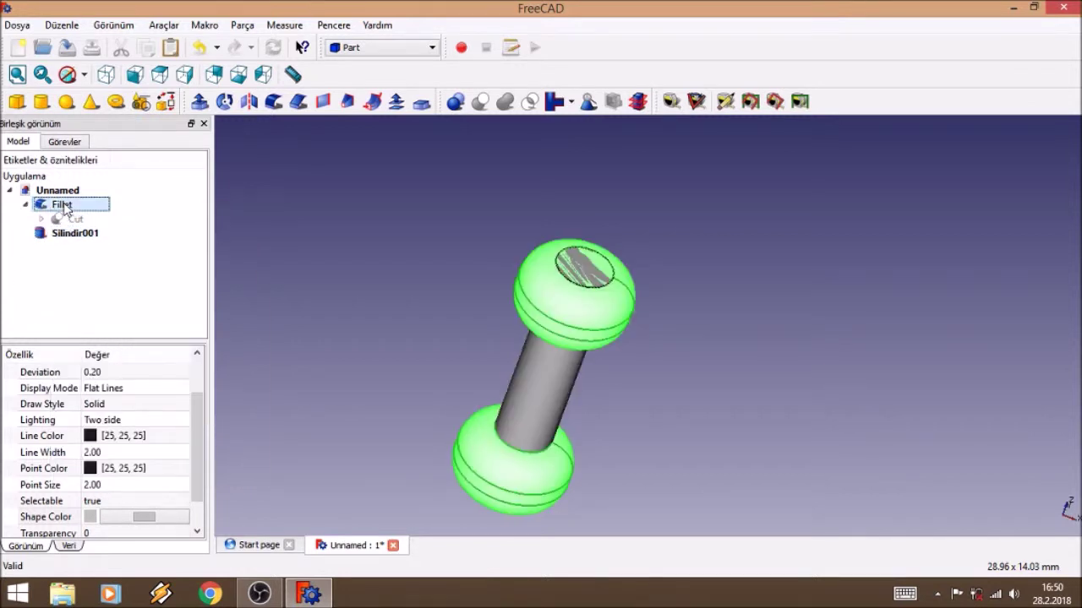
{"action": "right_click", "coordinate": [64, 204]}
{"action": "left_click", "coordinate": [129, 248]}
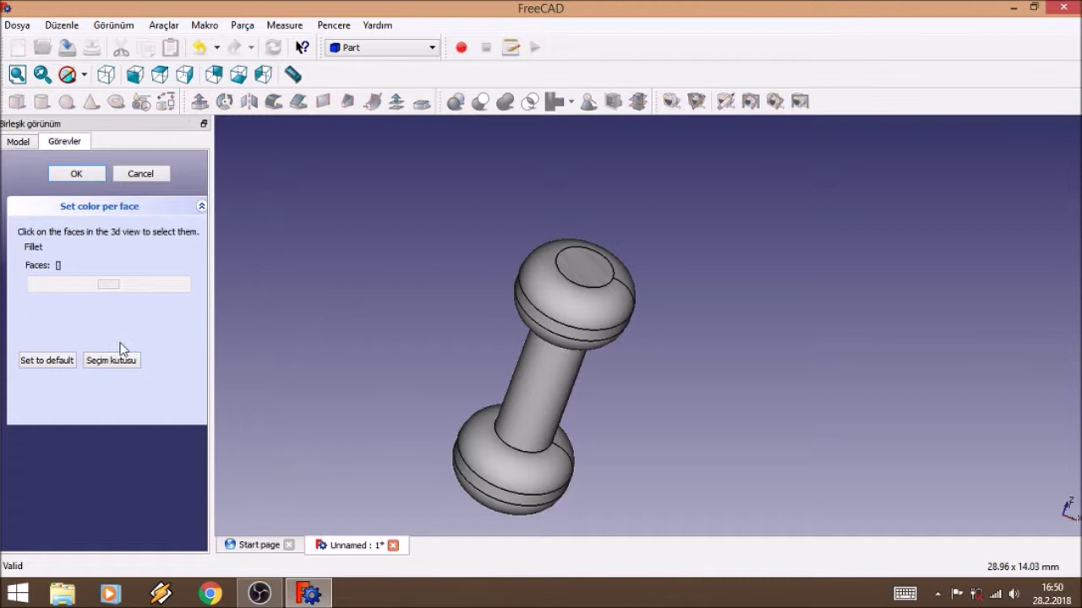
{"action": "left_click", "coordinate": [79, 175]}
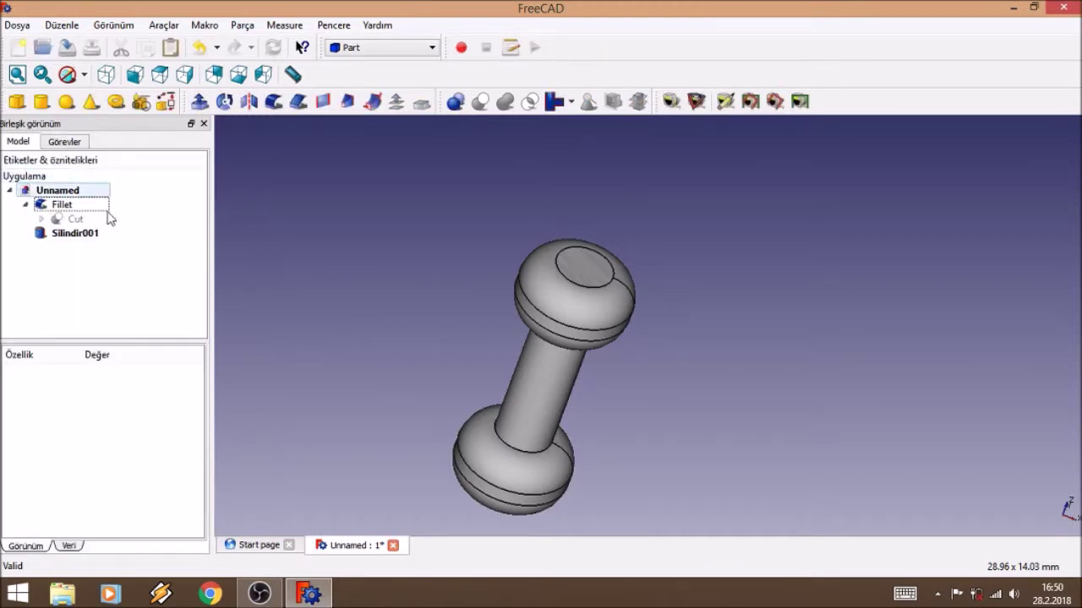
{"action": "left_click", "coordinate": [71, 220]}
{"action": "left_click", "coordinate": [61, 205]}
{"action": "right_click", "coordinate": [64, 205]}
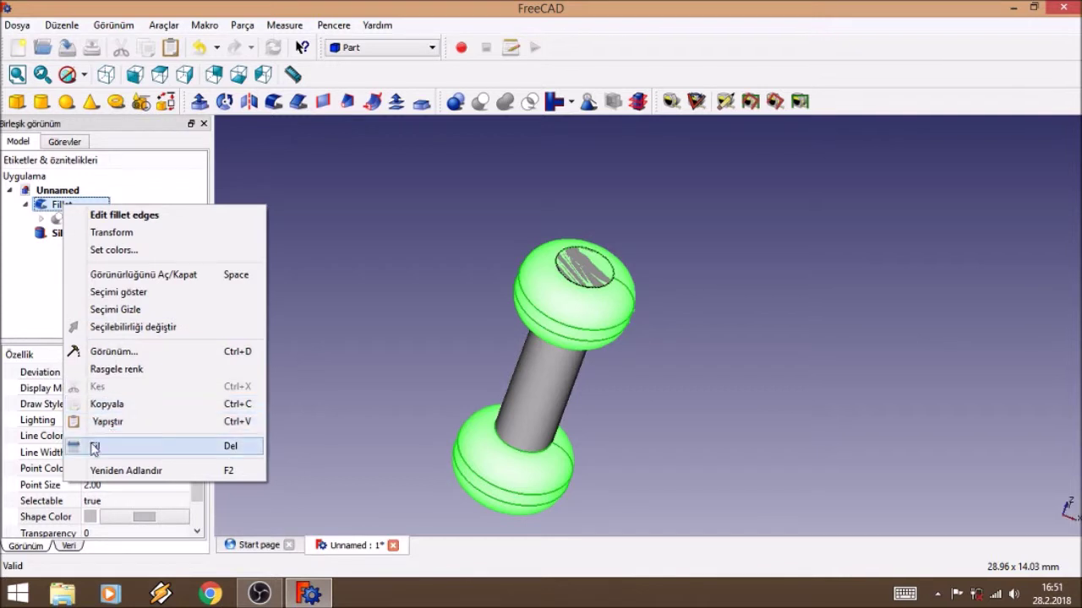
{"action": "left_click", "coordinate": [96, 447]}
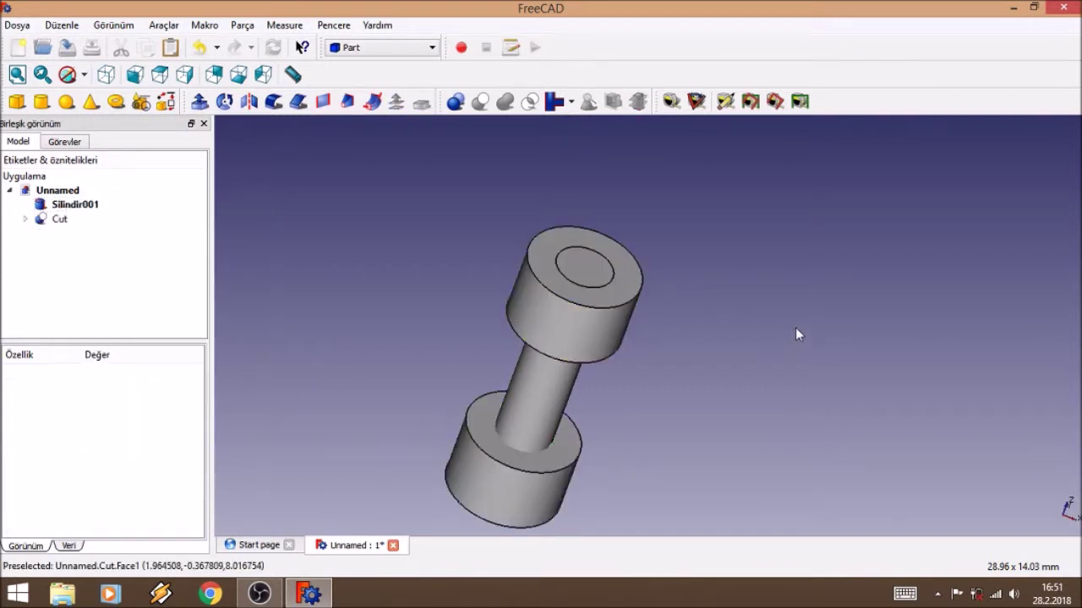
Step: Nudge Silindir001's radius up, then back down to keep the shaft thin
{"action": "mouse_move", "coordinate": [803, 332]}
{"action": "middle_mouse_down"}
{"action": "mouse_move", "coordinate": [783, 309]}
{"action": "mouse_move", "coordinate": [603, 237]}
{"action": "mouse_move", "coordinate": [623, 299]}
{"action": "mouse_move", "coordinate": [762, 300]}
{"action": "mouse_move", "coordinate": [713, 318]}
{"action": "mouse_move", "coordinate": [671, 380]}
{"action": "mouse_move", "coordinate": [749, 292]}
{"action": "mouse_move", "coordinate": [611, 371]}
{"action": "mouse_move", "coordinate": [688, 282]}
{"action": "mouse_move", "coordinate": [597, 346]}
{"action": "mouse_move", "coordinate": [730, 350]}
{"action": "mouse_move", "coordinate": [730, 303]}
{"action": "middle_mouse_up"}
{"action": "left_click", "coordinate": [75, 205]}
{"action": "left_click", "coordinate": [416, 283]}
{"action": "left_click", "coordinate": [53, 206]}
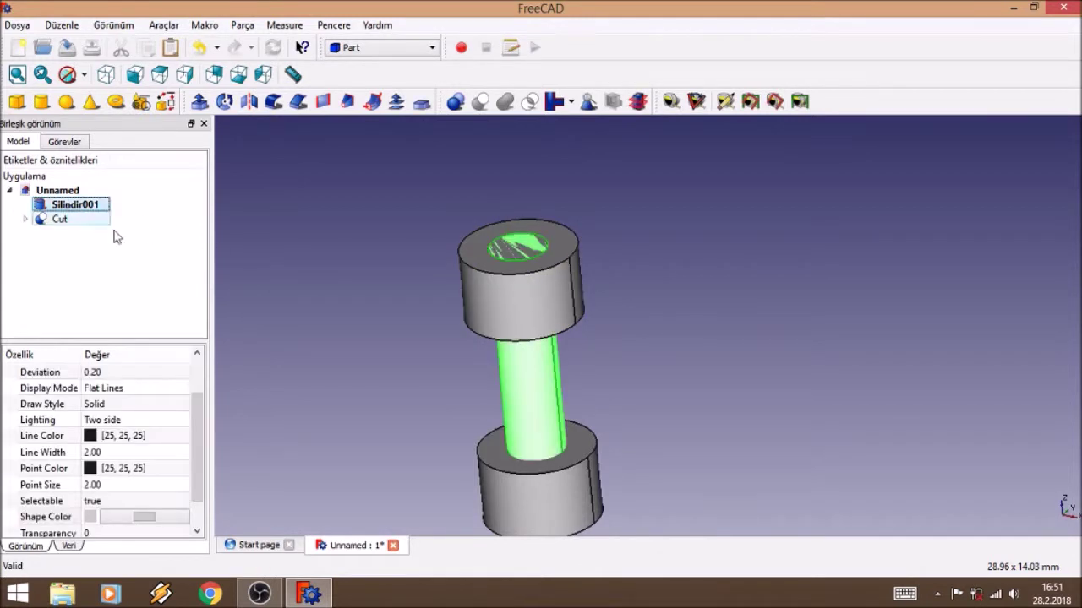
{"action": "scroll", "coordinate": [196, 448], "scroll_direction": "down", "scroll_amount": 1}
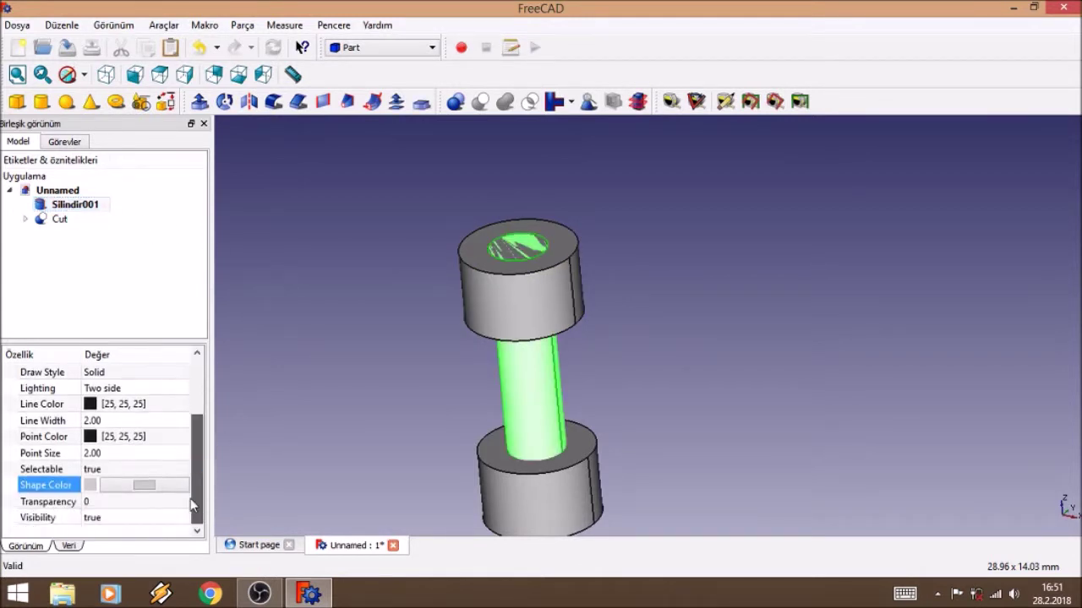
{"action": "left_click", "coordinate": [64, 546]}
{"action": "left_click", "coordinate": [98, 437]}
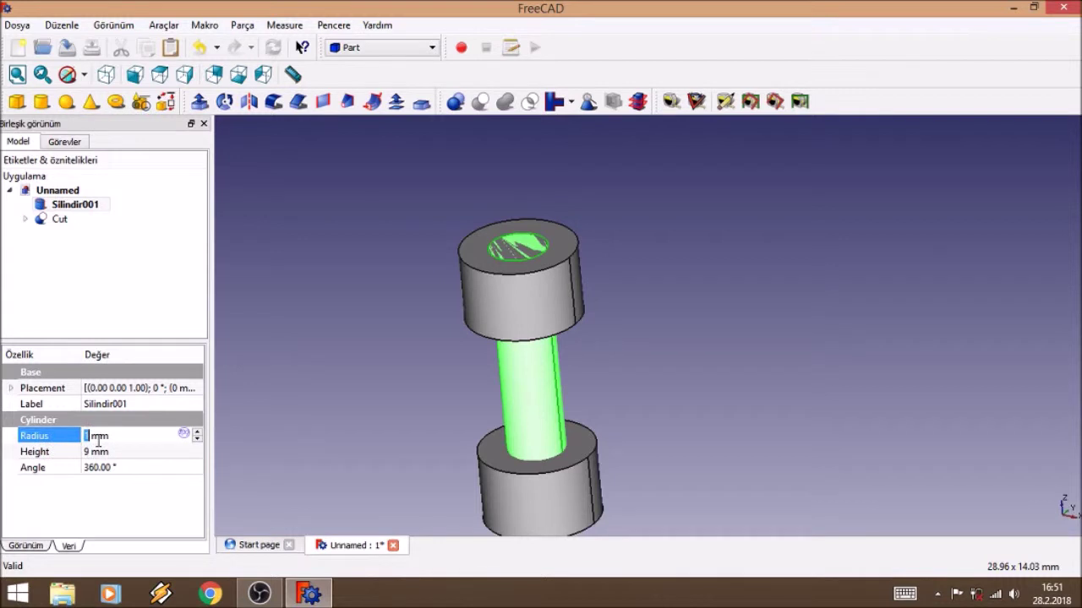
{"action": "left_click", "coordinate": [197, 433]}
{"action": "left_click", "coordinate": [196, 443]}
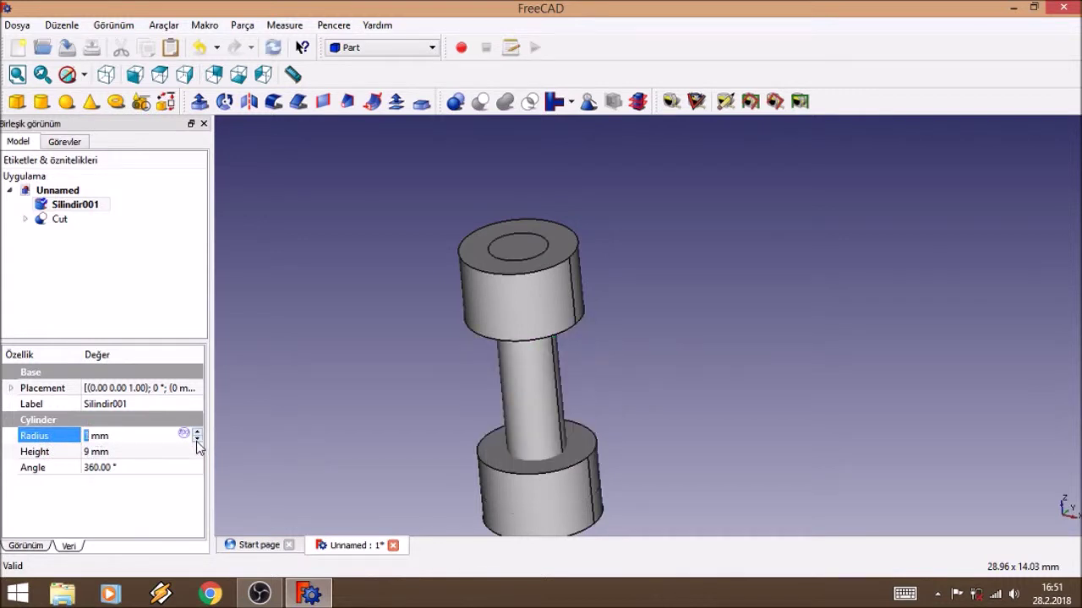
Step: Expand Cut and enlarge the Silindir end cylinder's radius into wide discs
{"action": "left_click", "coordinate": [55, 219]}
{"action": "left_click", "coordinate": [26, 219]}
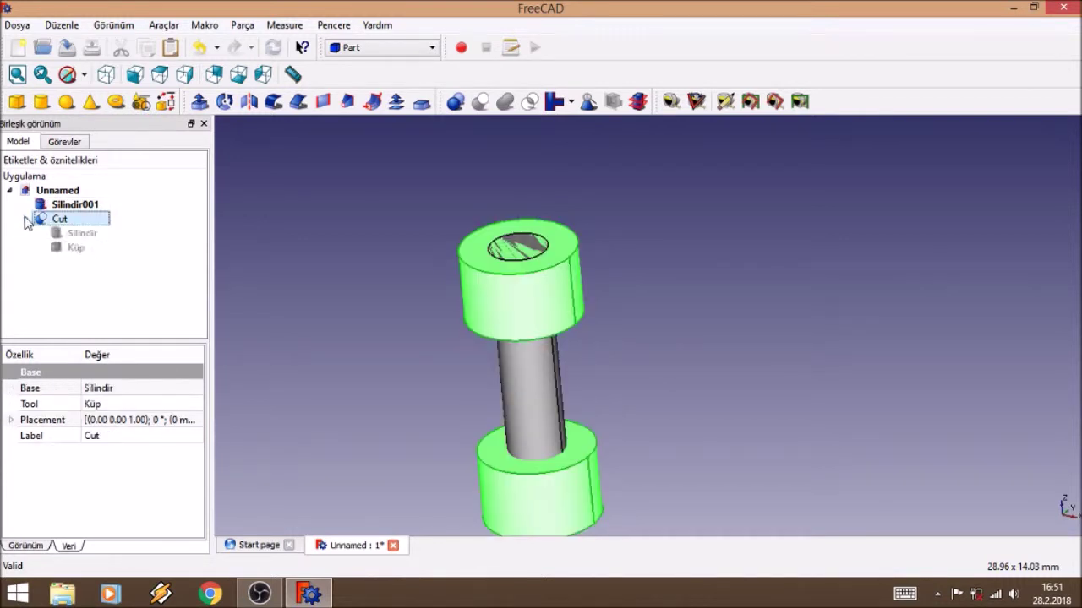
{"action": "left_click", "coordinate": [81, 233]}
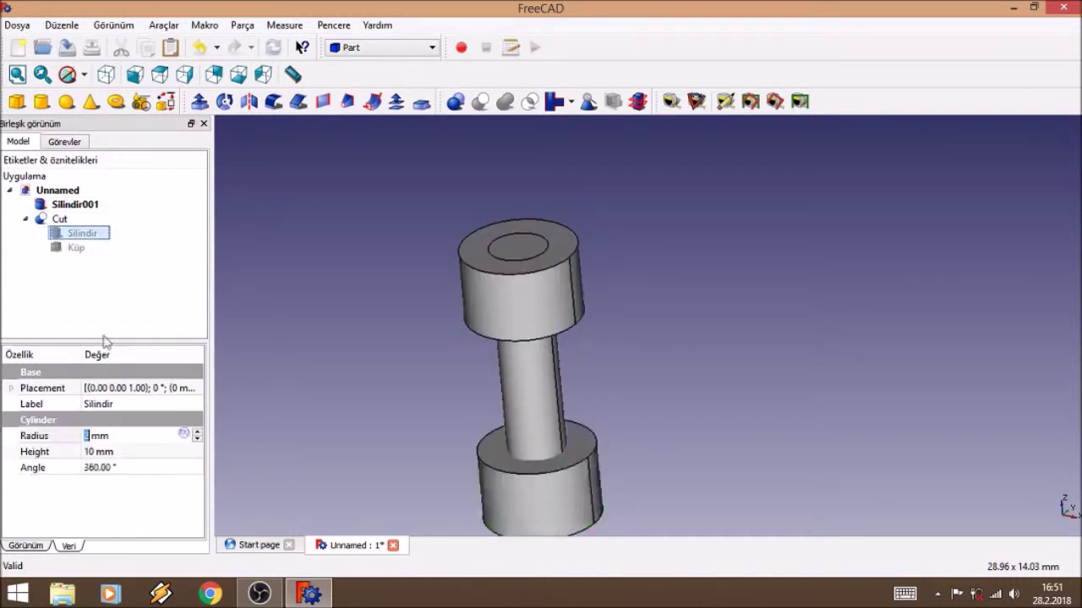
{"action": "left_click", "coordinate": [199, 436]}
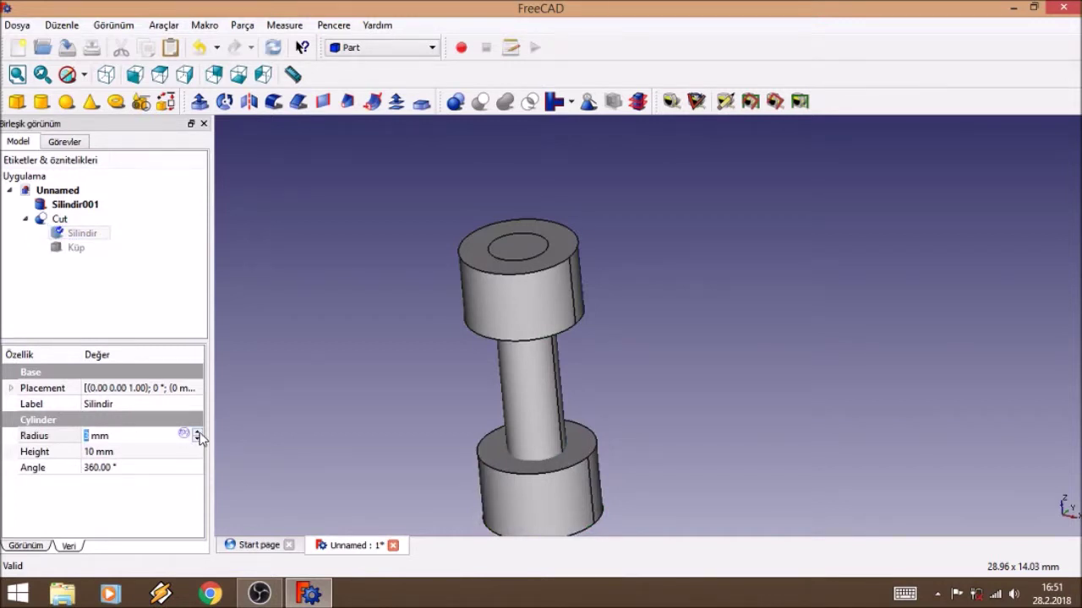
{"action": "left_click", "coordinate": [320, 405]}
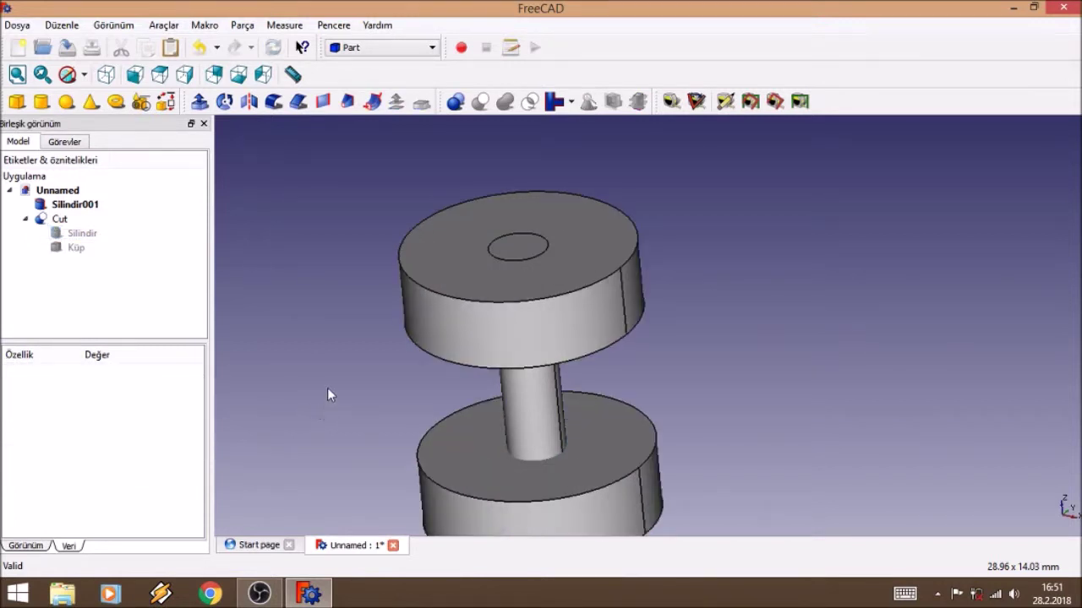
{"action": "mouse_move", "coordinate": [792, 344]}
{"action": "middle_mouse_down"}
{"action": "mouse_move", "coordinate": [618, 230]}
{"action": "mouse_move", "coordinate": [688, 302]}
{"action": "mouse_move", "coordinate": [757, 336]}
{"action": "middle_mouse_up"}
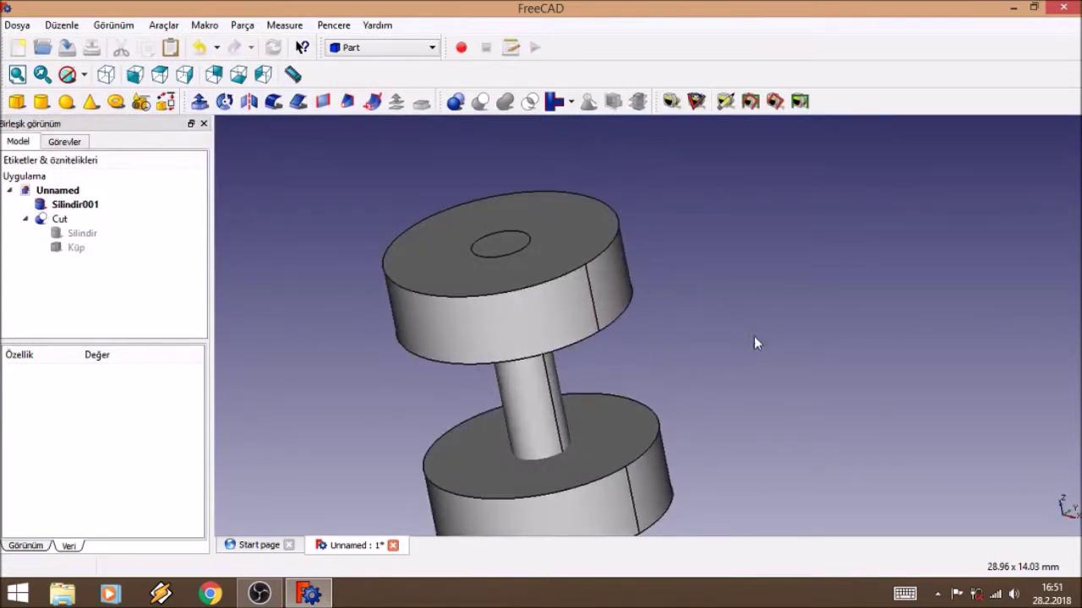
{"action": "left_click", "coordinate": [560, 430]}
{"action": "left_click", "coordinate": [528, 397]}
{"action": "left_click", "coordinate": [543, 406]}
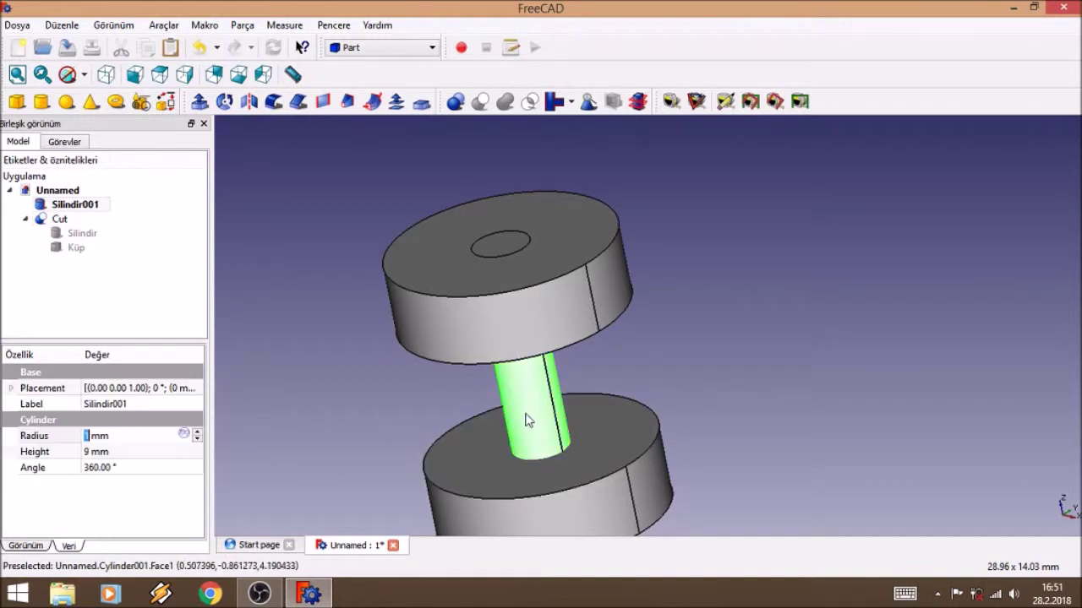
Step: Set Silindir001's placement z position to 0 mm
{"action": "left_click", "coordinate": [10, 389]}
{"action": "left_click", "coordinate": [28, 436]}
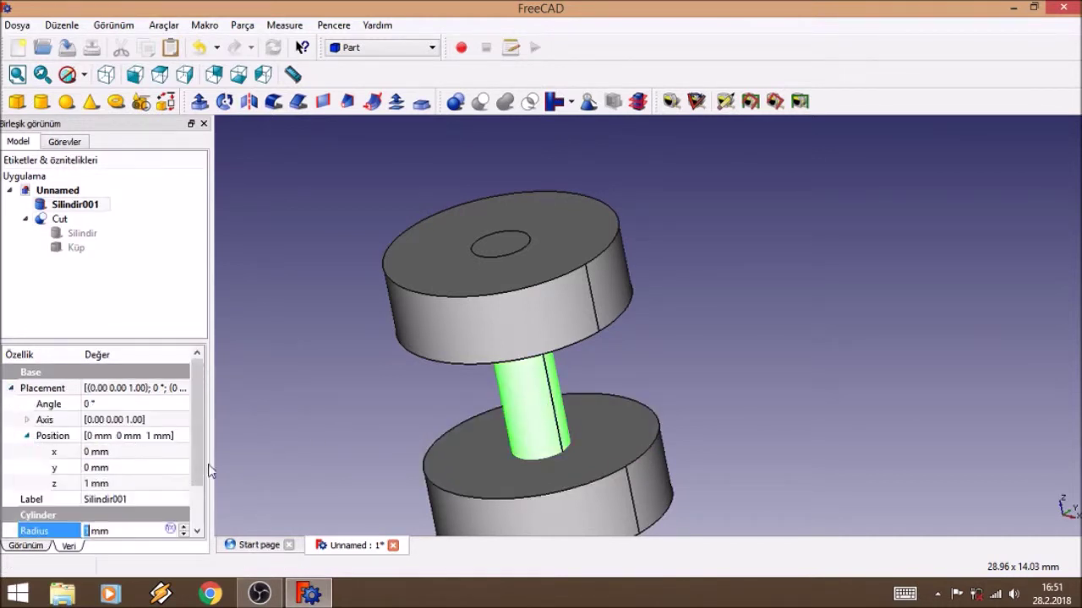
{"action": "scroll", "coordinate": [197, 461], "scroll_direction": "down", "scroll_amount": 1}
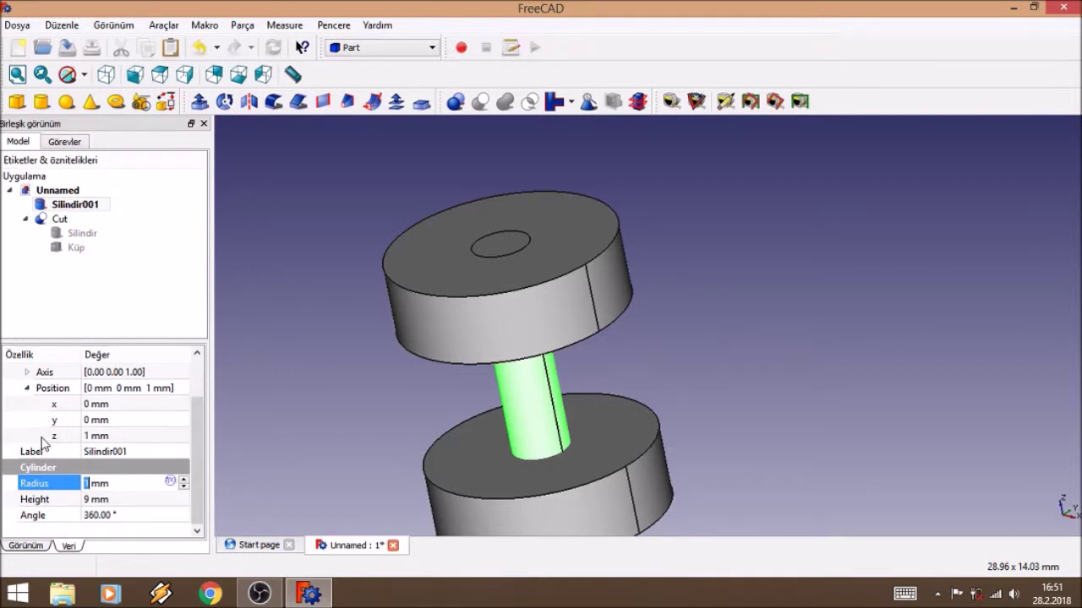
{"action": "left_click", "coordinate": [42, 437]}
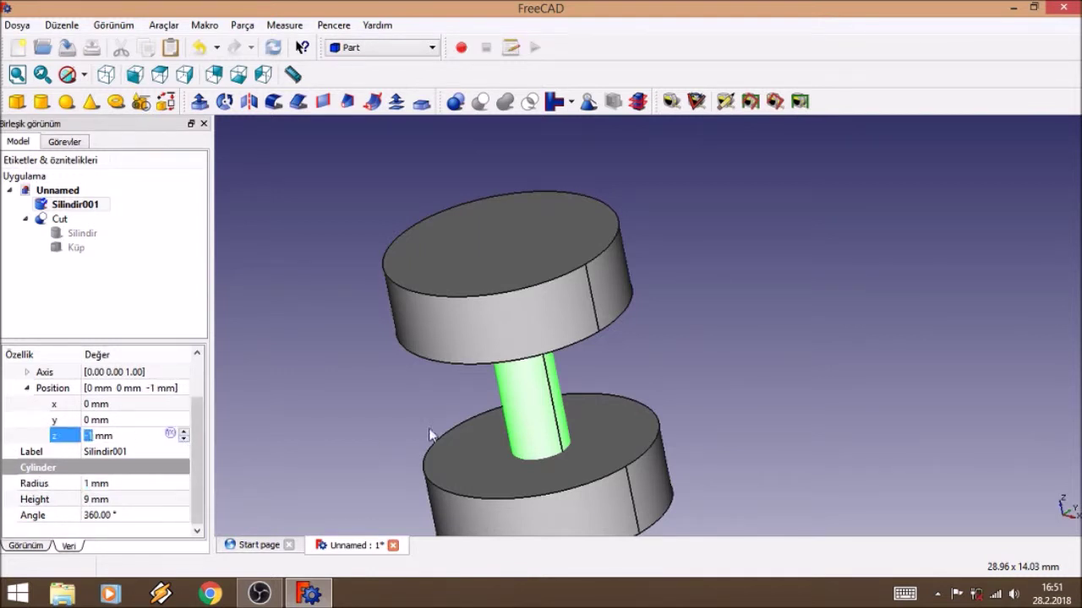
{"action": "middle_click_drag", "start_coordinate": [387, 434], "coordinate": [361, 316]}
{"action": "left_click", "coordinate": [182, 431]}
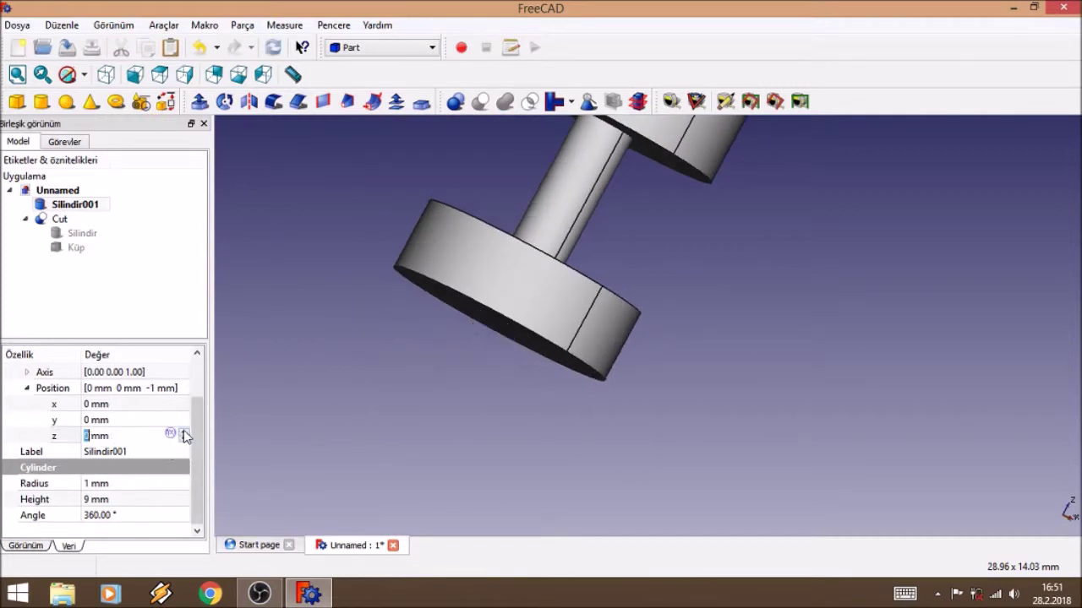
{"action": "mouse_move", "coordinate": [400, 357]}
{"action": "middle_mouse_down"}
{"action": "mouse_move", "coordinate": [490, 242]}
{"action": "mouse_move", "coordinate": [401, 266]}
{"action": "mouse_move", "coordinate": [336, 328]}
{"action": "mouse_move", "coordinate": [361, 269]}
{"action": "middle_mouse_up"}
{"action": "middle_click_drag", "start_coordinate": [427, 186], "coordinate": [340, 325]}
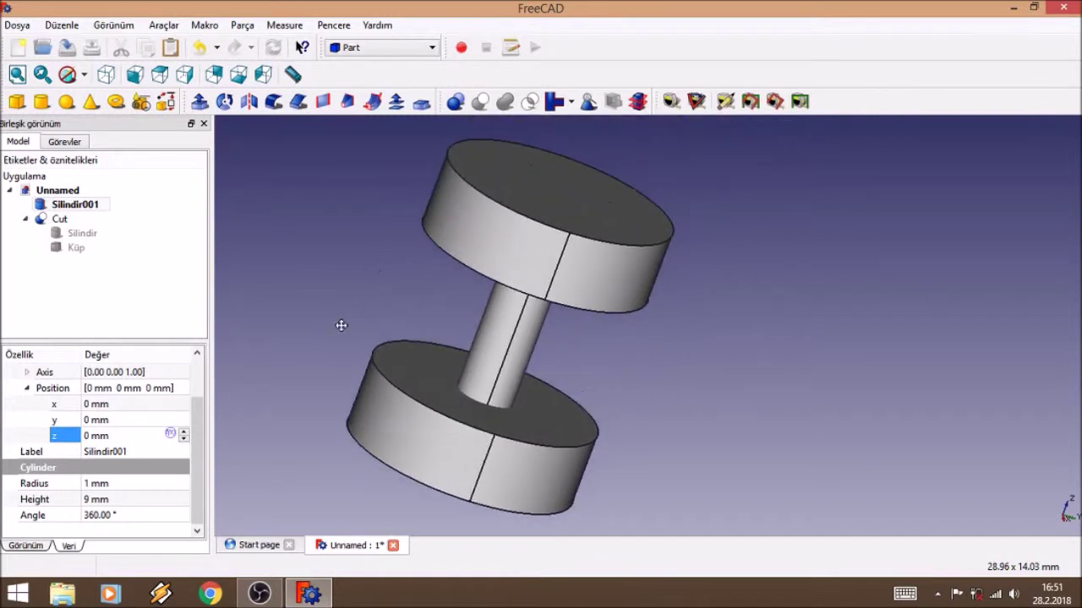
Step: Change Silindir001's radius to 1.5 mm and inspect the thicker shaft
{"action": "left_click", "coordinate": [131, 500]}
{"action": "type", "text": "10"}
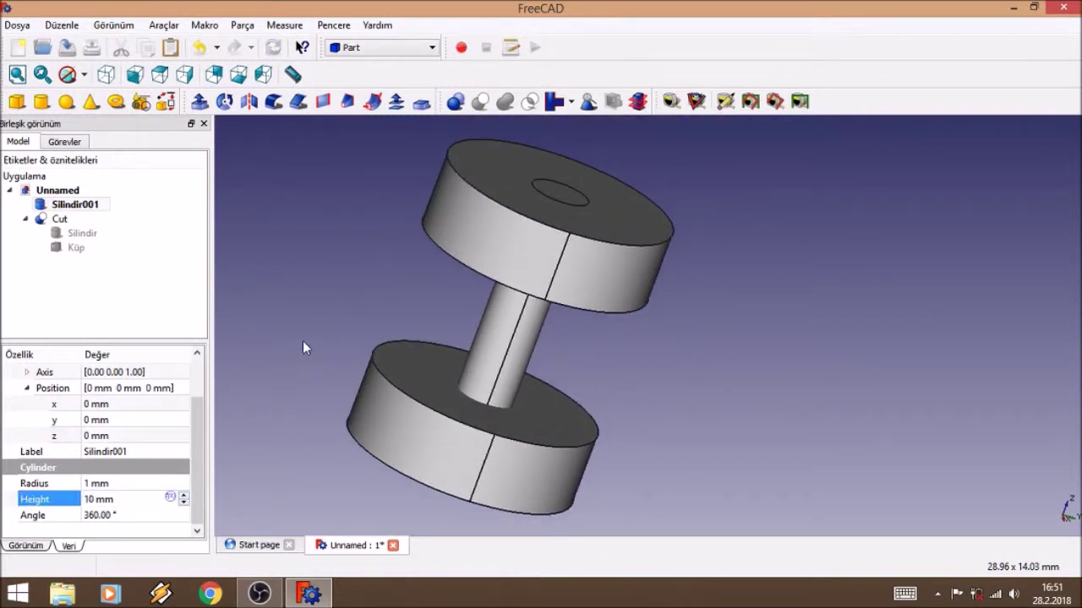
{"action": "mouse_move", "coordinate": [294, 349]}
{"action": "middle_mouse_down"}
{"action": "mouse_move", "coordinate": [367, 290]}
{"action": "mouse_move", "coordinate": [507, 271]}
{"action": "mouse_move", "coordinate": [285, 374]}
{"action": "mouse_move", "coordinate": [498, 461]}
{"action": "mouse_move", "coordinate": [519, 381]}
{"action": "mouse_move", "coordinate": [442, 434]}
{"action": "mouse_move", "coordinate": [502, 473]}
{"action": "mouse_move", "coordinate": [563, 466]}
{"action": "middle_mouse_up"}
{"action": "mouse_move", "coordinate": [383, 423]}
{"action": "middle_mouse_down"}
{"action": "mouse_move", "coordinate": [352, 309]}
{"action": "mouse_move", "coordinate": [253, 380]}
{"action": "middle_mouse_up"}
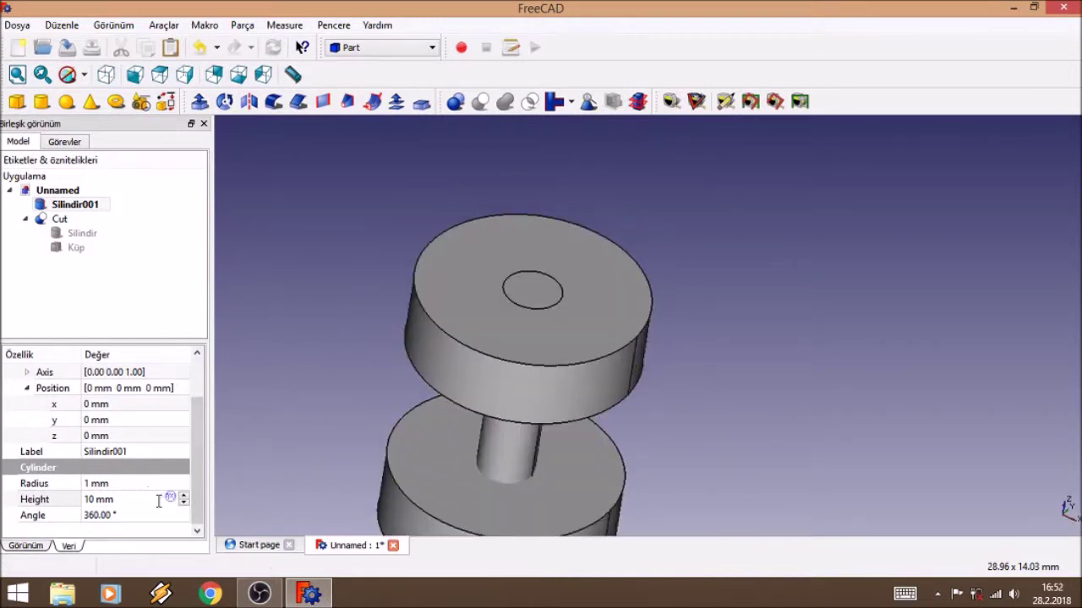
{"action": "left_click", "coordinate": [131, 485]}
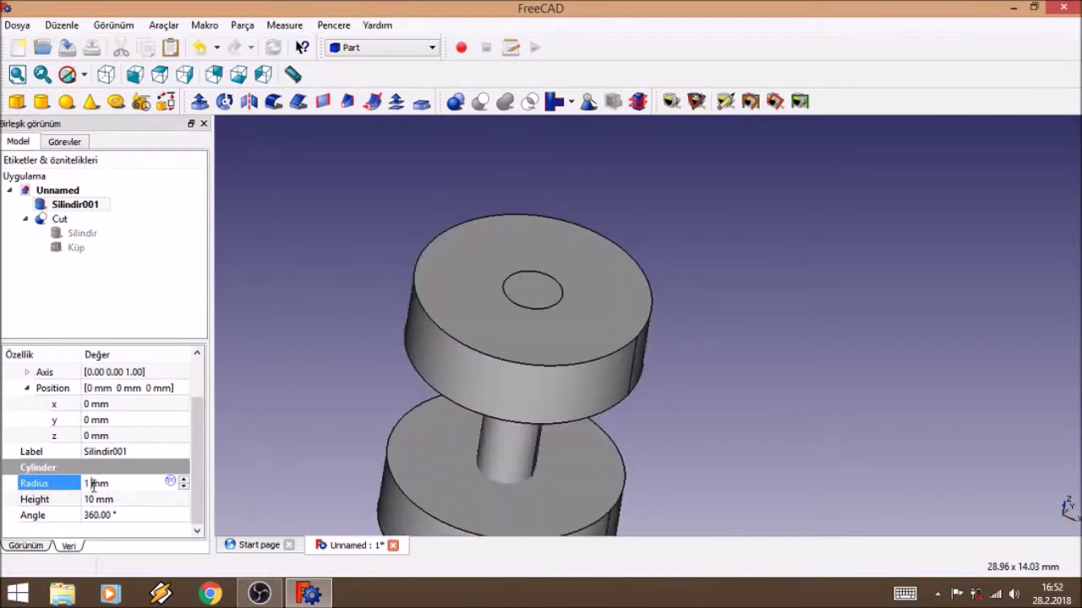
{"action": "type", "text": ".5"}
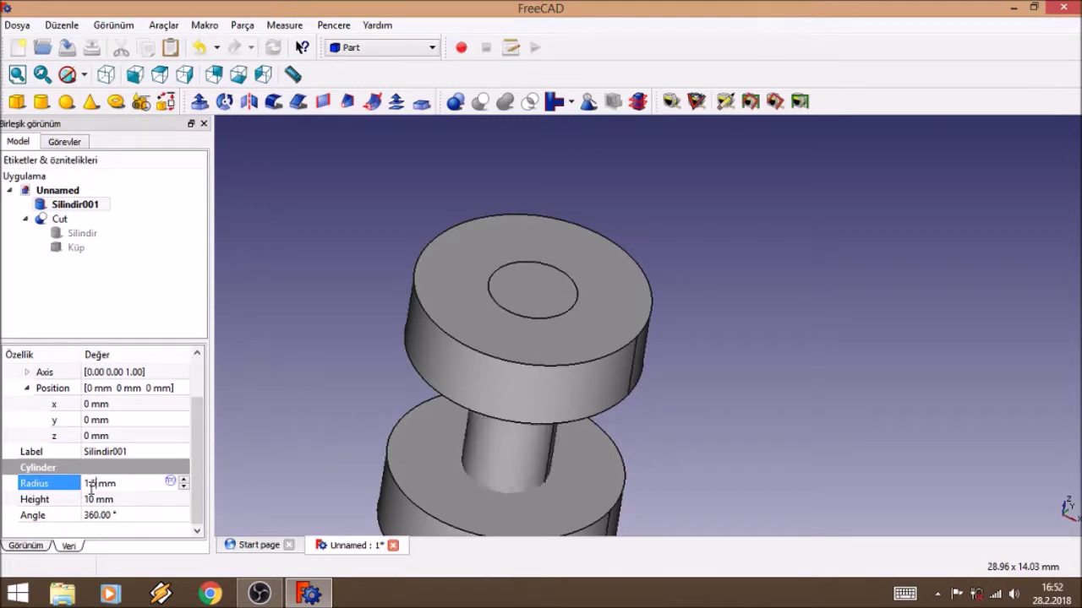
{"action": "left_click", "coordinate": [282, 395]}
{"action": "mouse_move", "coordinate": [315, 348]}
{"action": "middle_mouse_down"}
{"action": "mouse_move", "coordinate": [398, 304]}
{"action": "mouse_move", "coordinate": [574, 261]}
{"action": "mouse_move", "coordinate": [435, 347]}
{"action": "middle_mouse_up"}
{"action": "mouse_move", "coordinate": [396, 307]}
{"action": "middle_mouse_down"}
{"action": "mouse_move", "coordinate": [355, 306]}
{"action": "mouse_move", "coordinate": [297, 393]}
{"action": "mouse_move", "coordinate": [248, 394]}
{"action": "mouse_move", "coordinate": [312, 318]}
{"action": "middle_mouse_up"}
{"action": "scroll", "coordinate": [347, 312], "scroll_direction": "down", "scroll_amount": 1}
{"action": "scroll", "coordinate": [349, 310], "scroll_direction": "down", "scroll_amount": 3}
{"action": "scroll", "coordinate": [342, 322], "scroll_direction": "up", "scroll_amount": 4}
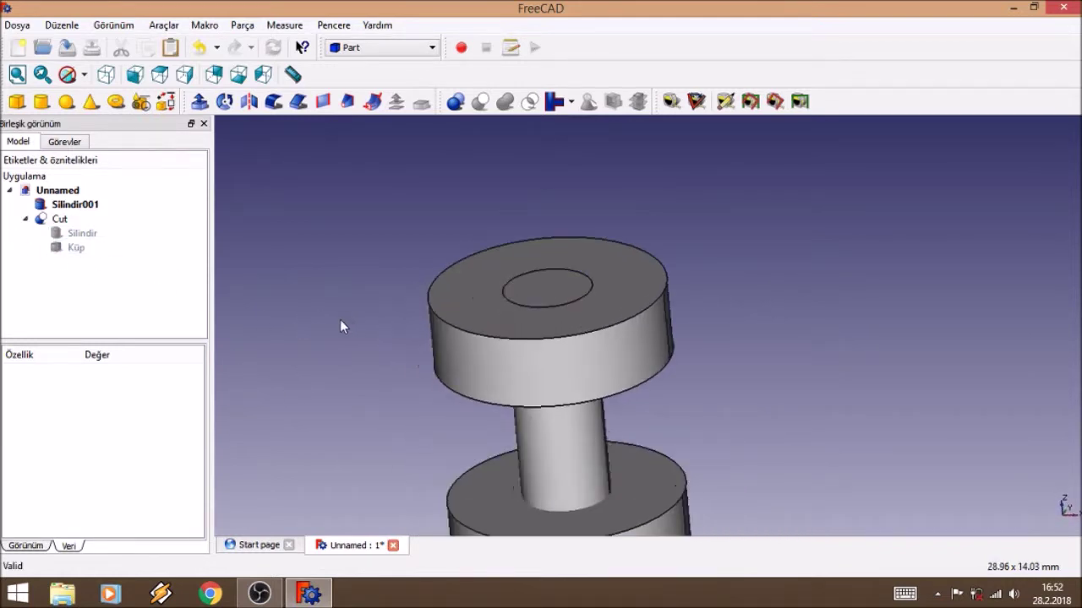
Step: Orbit and zoom the model to face the upper end disc
{"action": "scroll", "coordinate": [448, 275], "scroll_direction": "up", "scroll_amount": 1}
{"action": "scroll", "coordinate": [448, 275], "scroll_direction": "down", "scroll_amount": 1}
{"action": "middle_click_drag", "start_coordinate": [450, 273], "coordinate": [449, 334]}
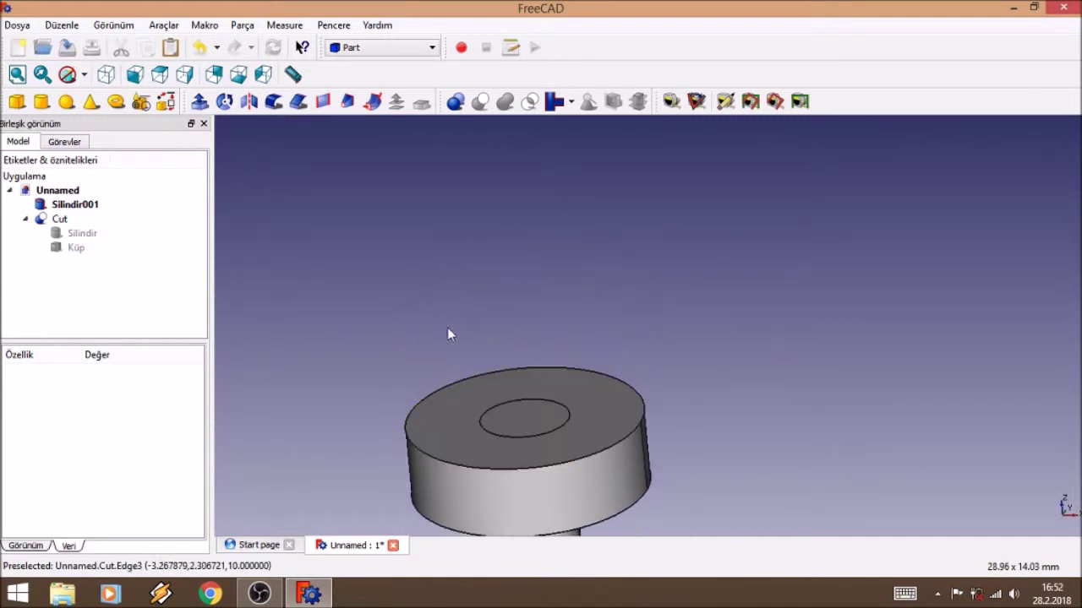
{"action": "mouse_move", "coordinate": [510, 282]}
{"action": "middle_mouse_down"}
{"action": "mouse_move", "coordinate": [495, 398]}
{"action": "mouse_move", "coordinate": [512, 391]}
{"action": "mouse_move", "coordinate": [563, 309]}
{"action": "mouse_move", "coordinate": [607, 330]}
{"action": "mouse_move", "coordinate": [586, 414]}
{"action": "middle_mouse_up"}
{"action": "scroll", "coordinate": [594, 442], "scroll_direction": "up", "scroll_amount": 2}
{"action": "scroll", "coordinate": [561, 341], "scroll_direction": "up", "scroll_amount": 1}
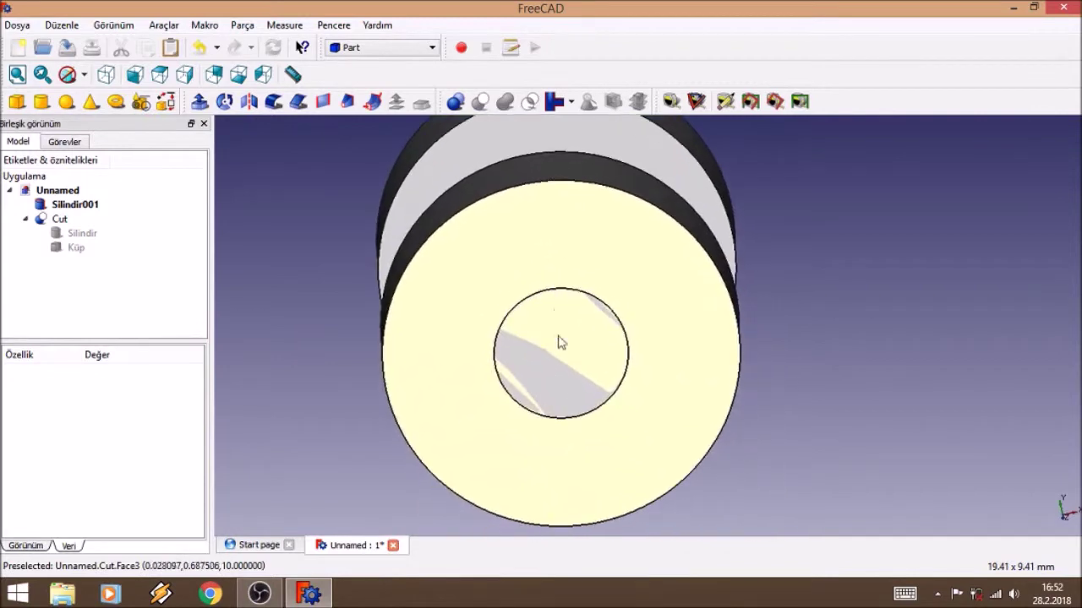
{"action": "scroll", "coordinate": [592, 394], "scroll_direction": "up", "scroll_amount": 2}
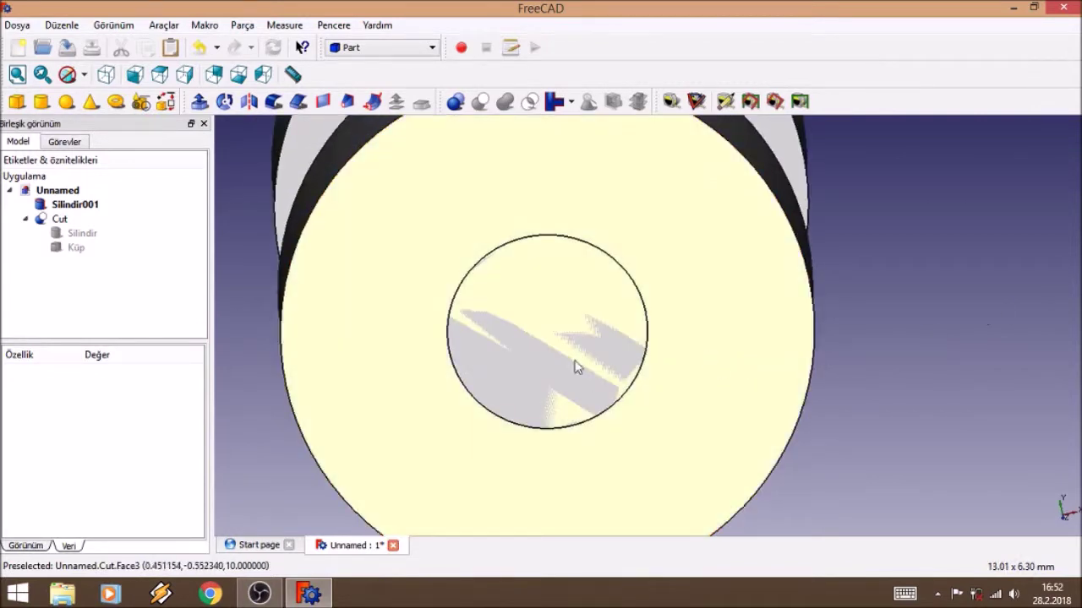
Step: Switch to the Draft workbench and fit the whole model in view
{"action": "left_click", "coordinate": [396, 48]}
{"action": "left_click", "coordinate": [377, 81]}
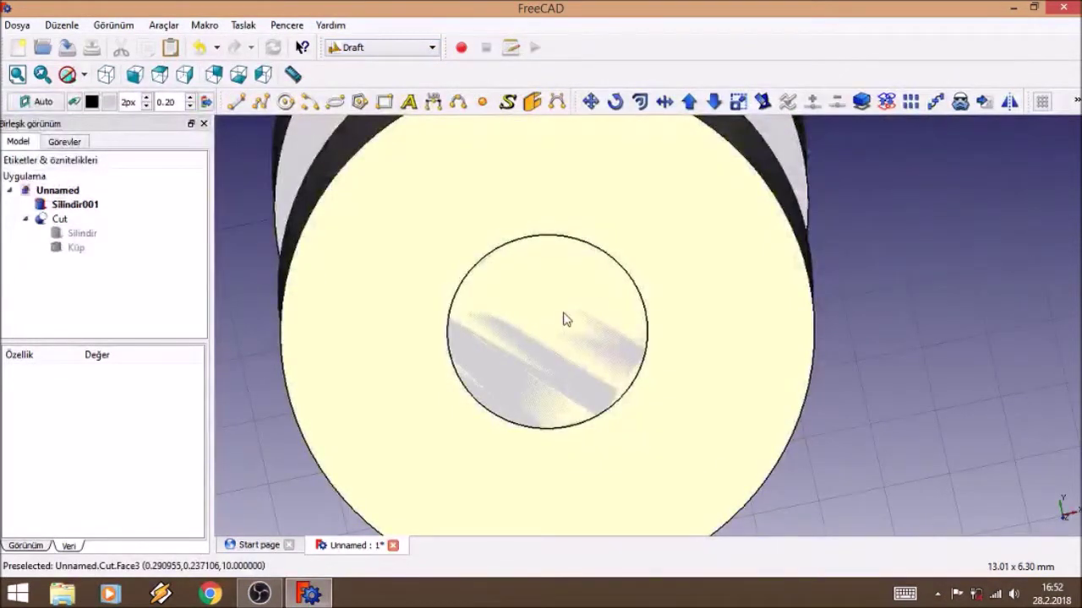
{"action": "right_click", "coordinate": [564, 319]}
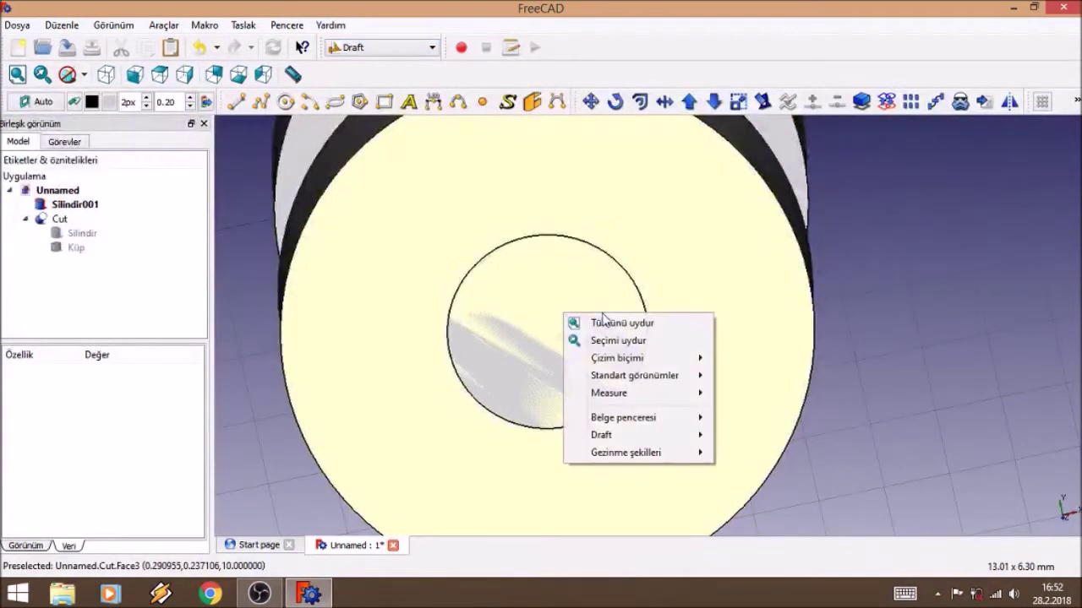
{"action": "left_click", "coordinate": [600, 317]}
{"action": "scroll", "coordinate": [658, 342], "scroll_direction": "up", "scroll_amount": 3}
{"action": "scroll", "coordinate": [640, 309], "scroll_direction": "up", "scroll_amount": 3}
{"action": "left_click", "coordinate": [641, 307]}
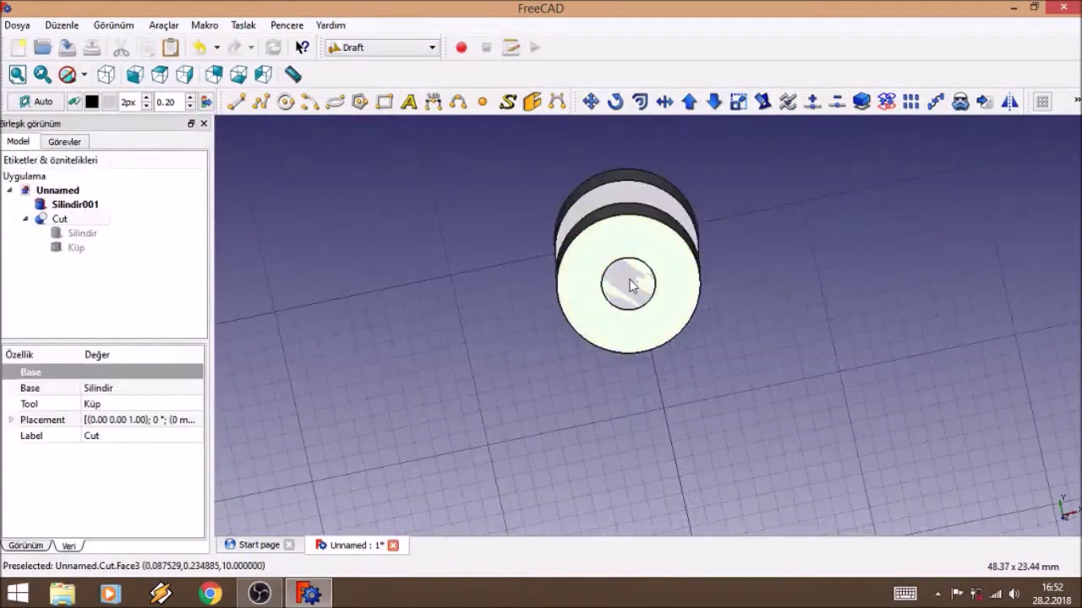
{"action": "left_click", "coordinate": [608, 309]}
Step: Look from the top and centre the holed end disc, selecting it
{"action": "scroll", "coordinate": [644, 306], "scroll_direction": "up", "scroll_amount": 2}
{"action": "scroll", "coordinate": [645, 306], "scroll_direction": "up", "scroll_amount": 1}
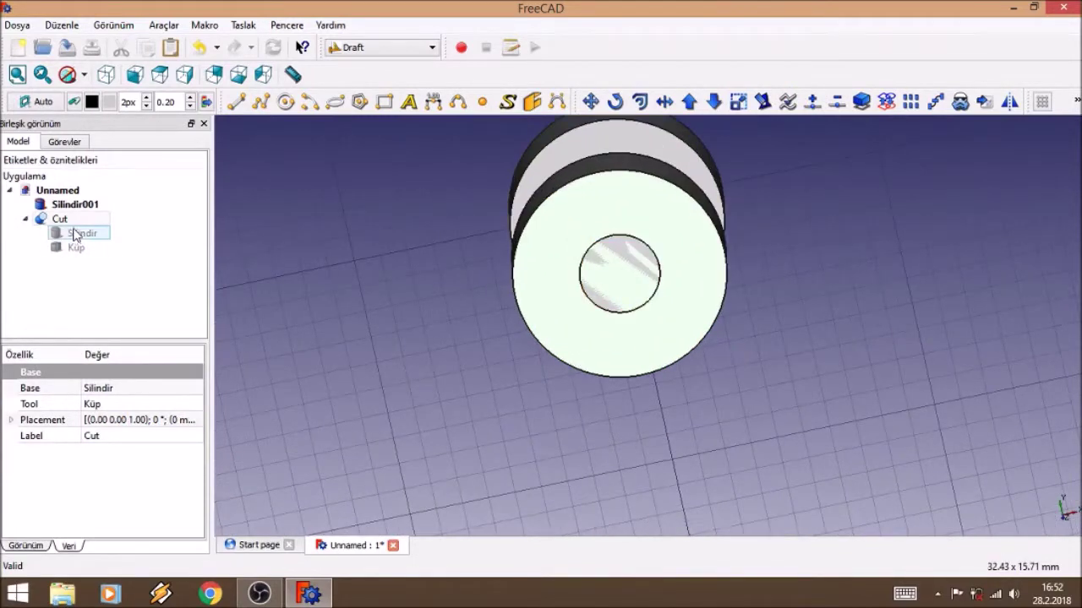
{"action": "left_click", "coordinate": [160, 75]}
{"action": "mouse_move", "coordinate": [628, 256]}
{"action": "middle_mouse_down"}
{"action": "mouse_move", "coordinate": [286, 198]}
{"action": "mouse_move", "coordinate": [514, 256]}
{"action": "mouse_move", "coordinate": [567, 290]}
{"action": "middle_mouse_up"}
{"action": "left_click", "coordinate": [567, 290]}
Step: Place a '15 KG' ShapeString, 0.5 mm high, on the disc and browse for a font
{"action": "left_click", "coordinate": [507, 102]}
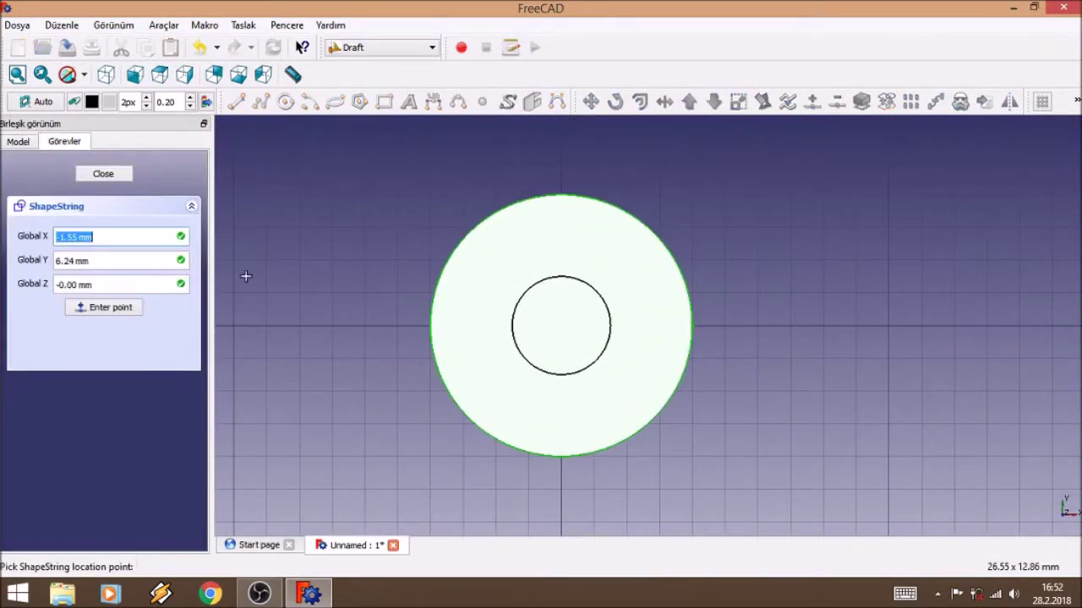
{"action": "left_click", "coordinate": [559, 325]}
{"action": "type", "text": "15 KG"}
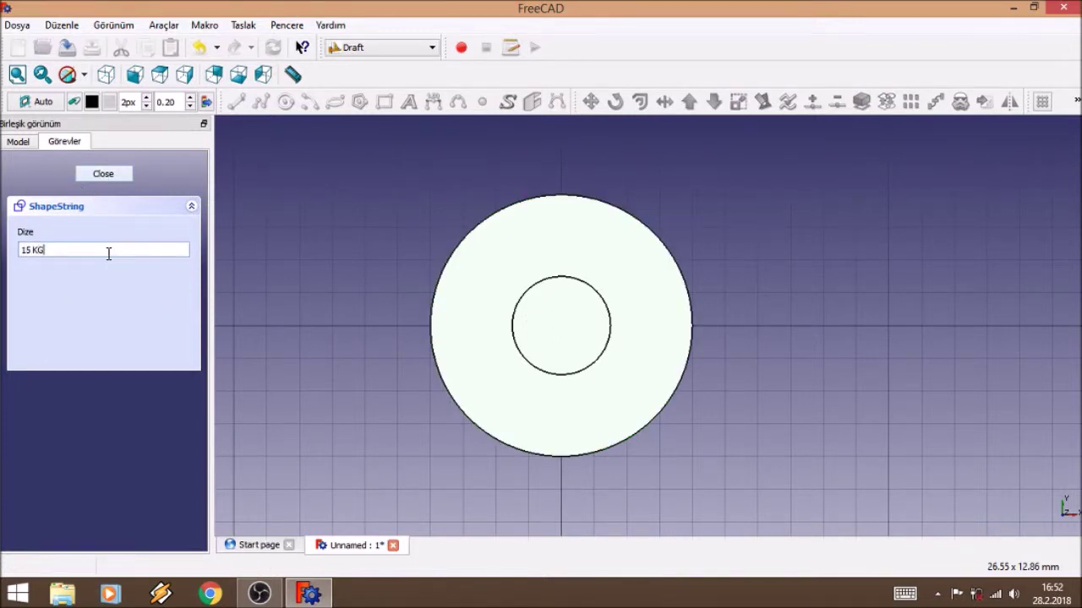
{"action": "key", "text": "Return"}
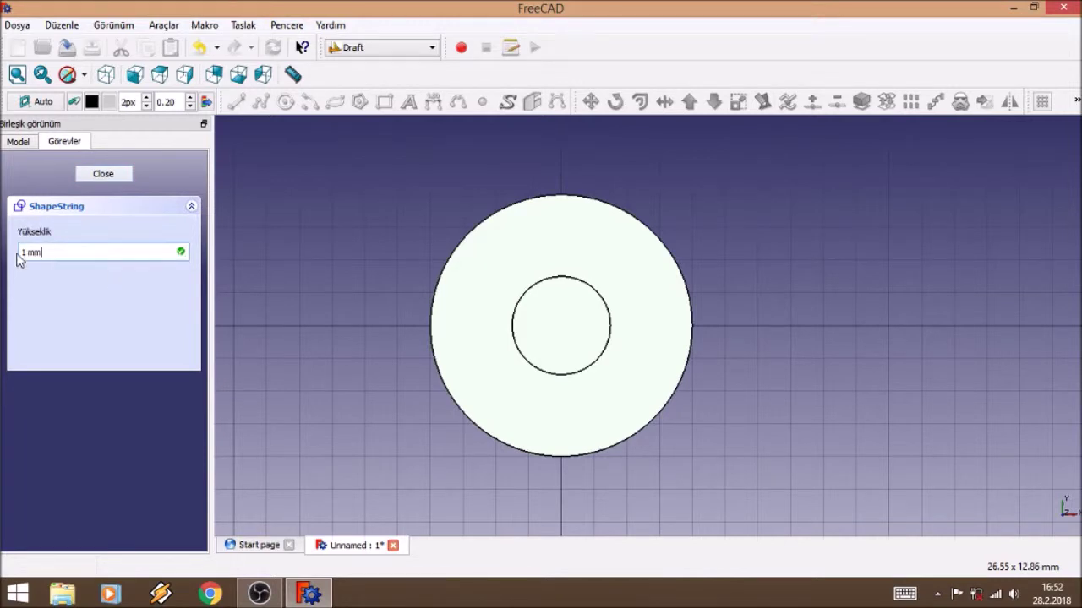
{"action": "left_click_drag", "start_coordinate": [27, 251], "coordinate": [4, 256]}
{"action": "key", "text": "Return"}
{"action": "key", "text": "Return"}
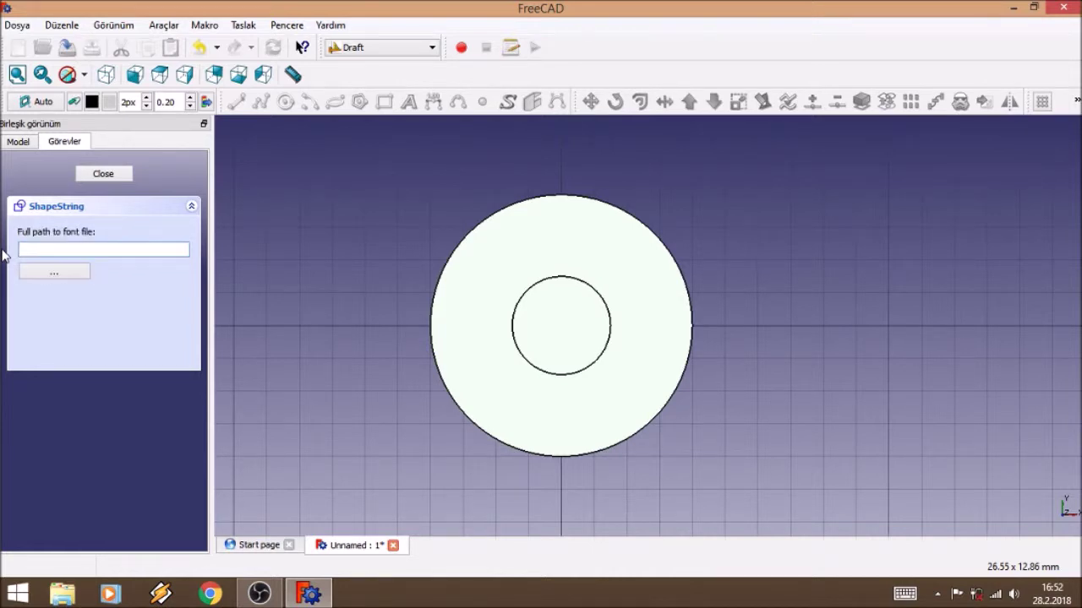
{"action": "left_click", "coordinate": [66, 277]}
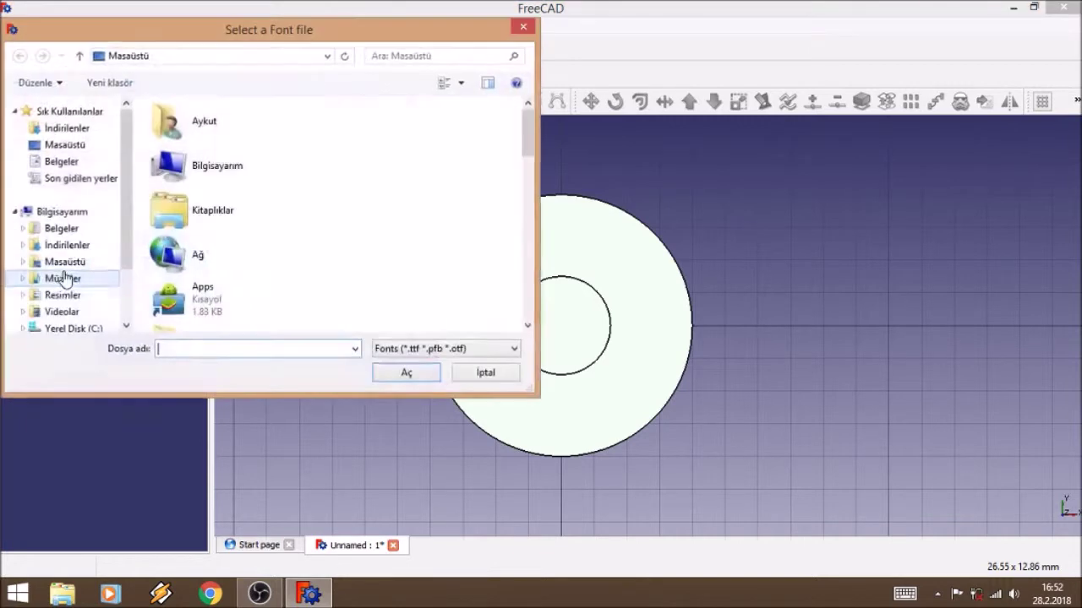
Step: Choose the AdobeFanHeitiStd-Bold.otf font file to create the ShapeString
{"action": "left_click", "coordinate": [214, 226]}
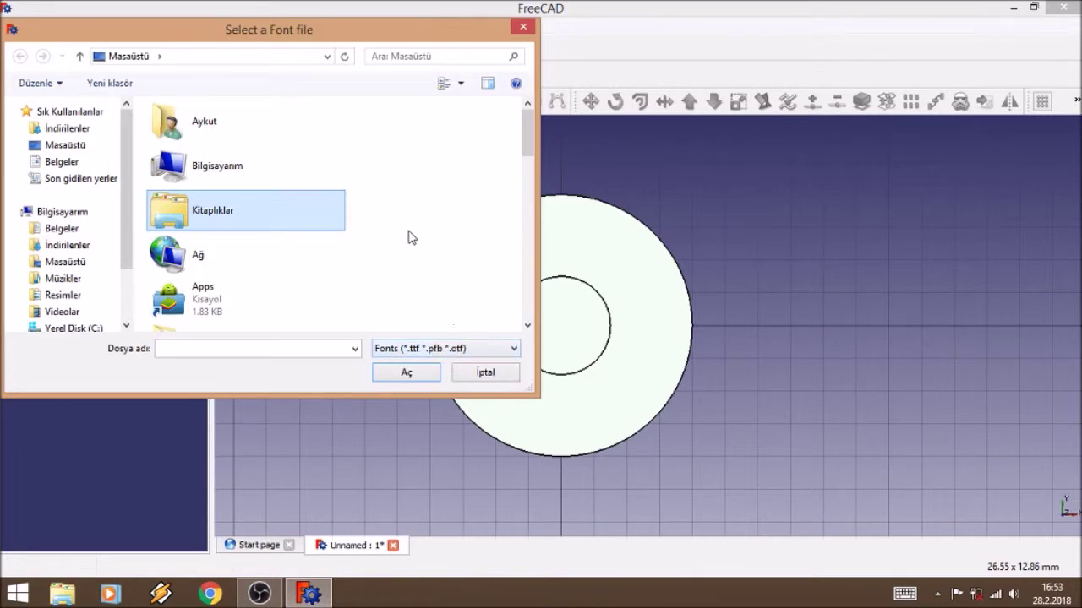
{"action": "scroll", "coordinate": [410, 237], "scroll_direction": "down", "scroll_amount": 3}
{"action": "scroll", "coordinate": [372, 229], "scroll_direction": "down", "scroll_amount": 5}
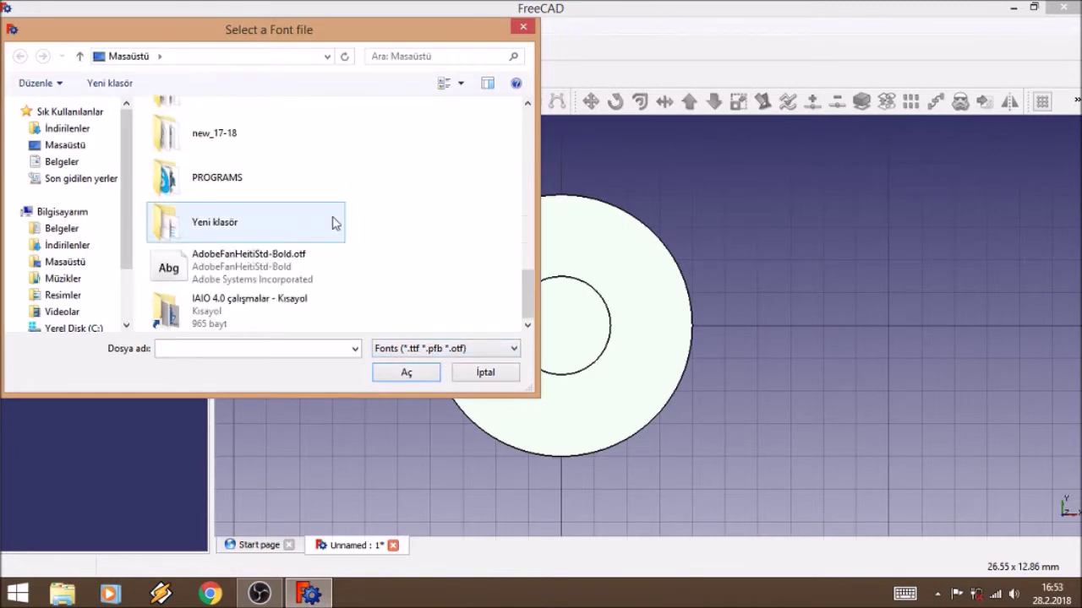
{"action": "left_click", "coordinate": [287, 279]}
{"action": "double_click", "coordinate": [292, 268]}
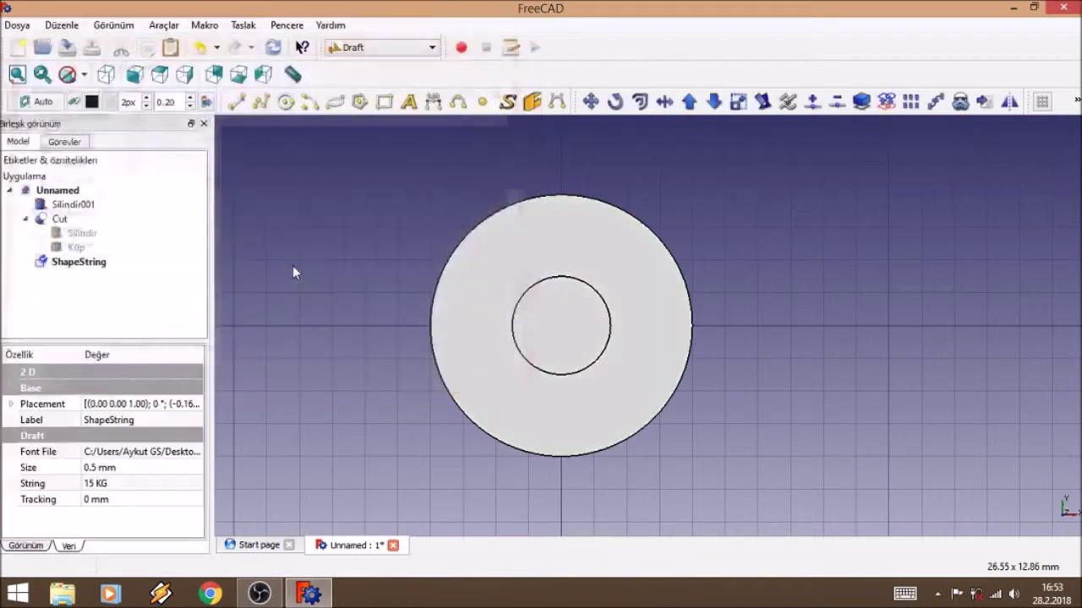
Step: Open the ShapeString's display properties and close them unchanged
{"action": "left_click", "coordinate": [125, 319]}
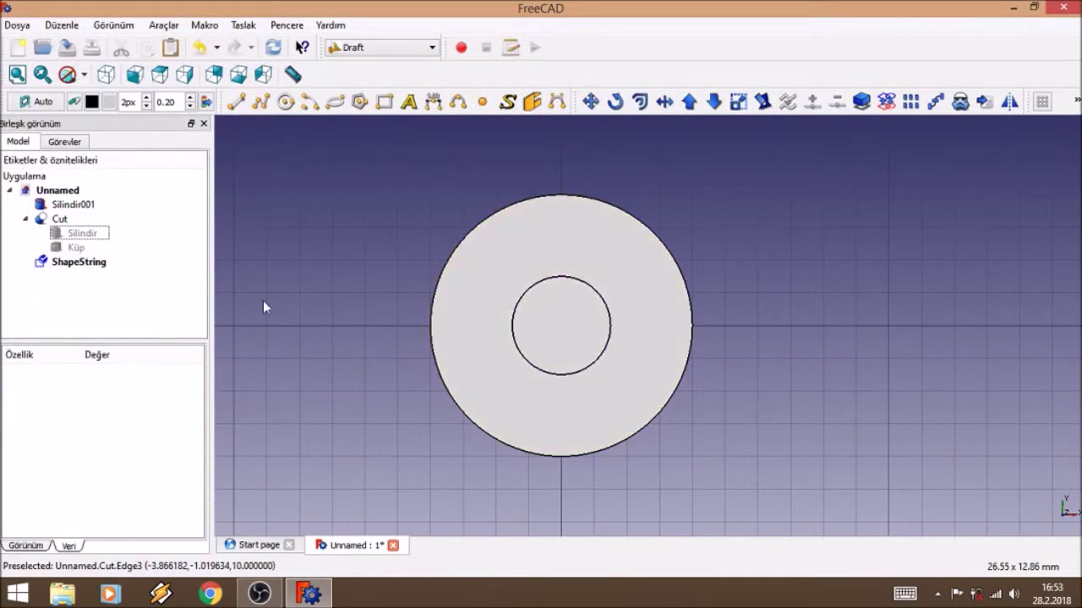
{"action": "left_click", "coordinate": [91, 265]}
{"action": "right_click", "coordinate": [93, 269]}
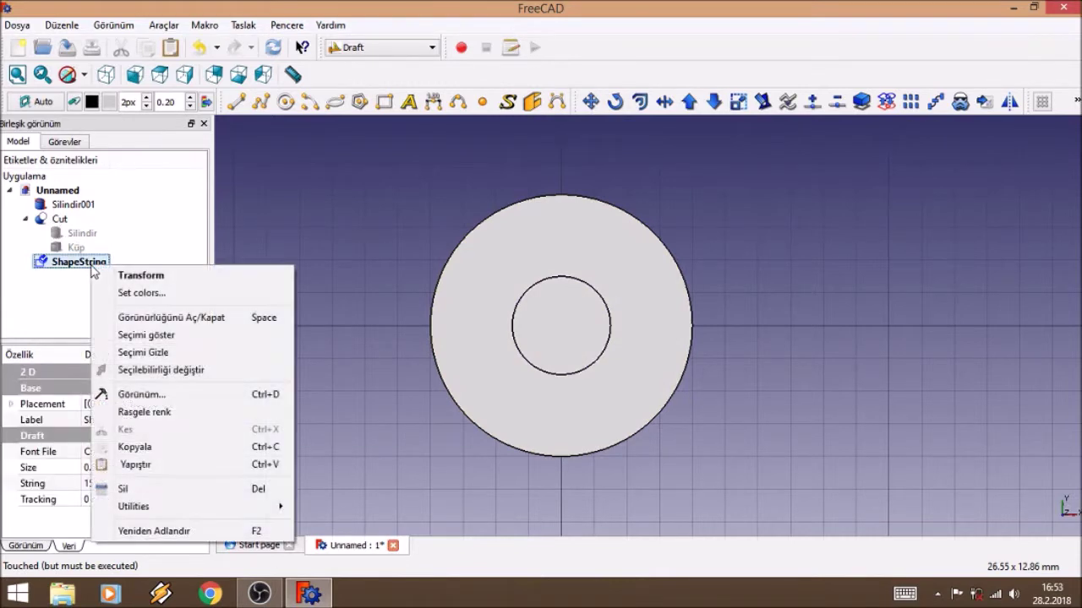
{"action": "left_click", "coordinate": [133, 335]}
{"action": "right_click", "coordinate": [68, 270]}
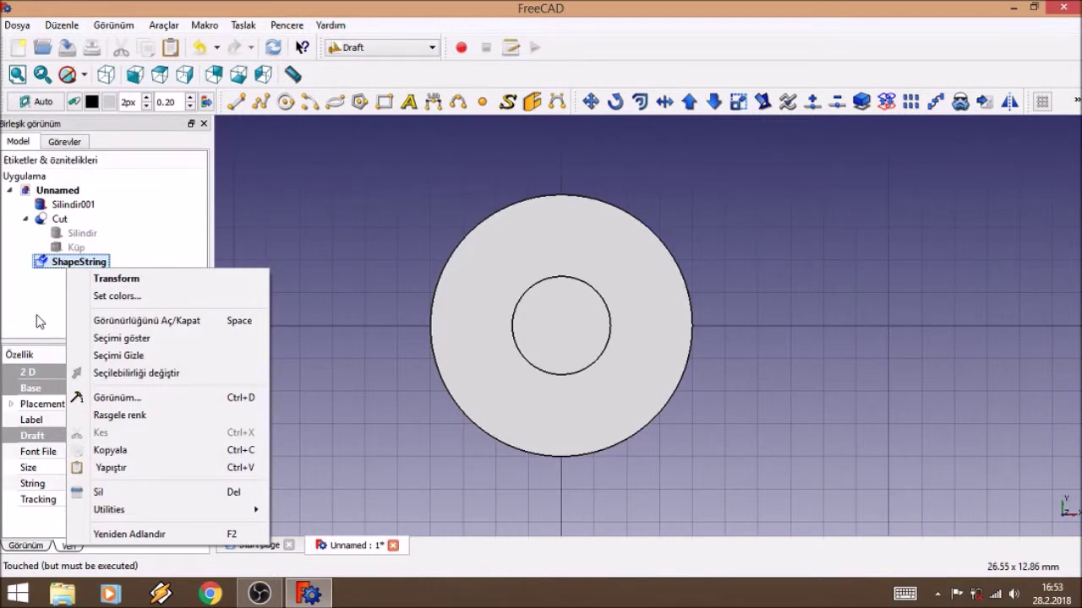
{"action": "left_click", "coordinate": [116, 398]}
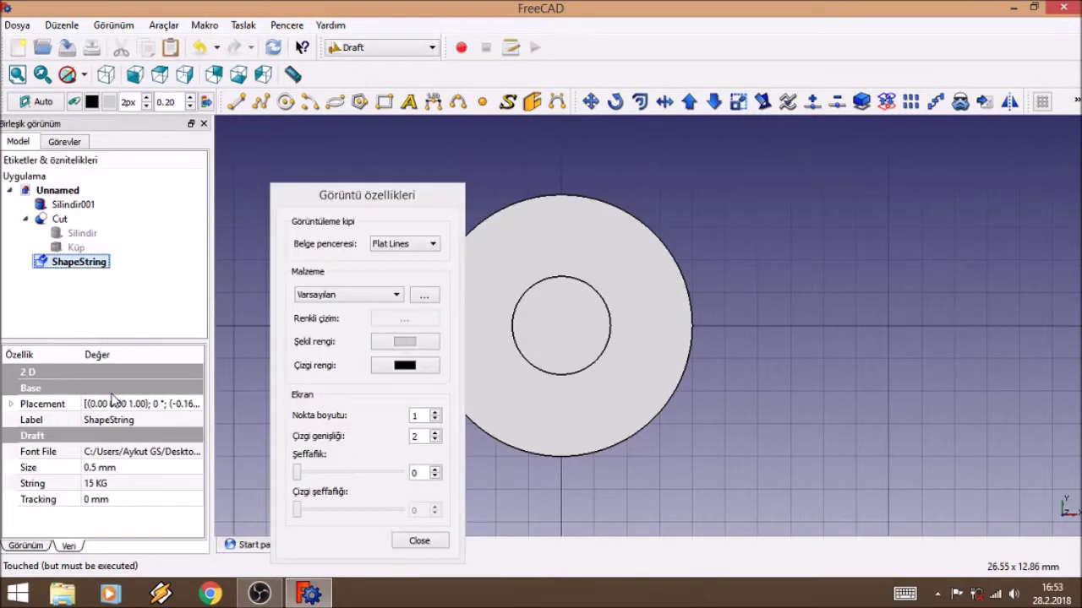
{"action": "left_click", "coordinate": [435, 540]}
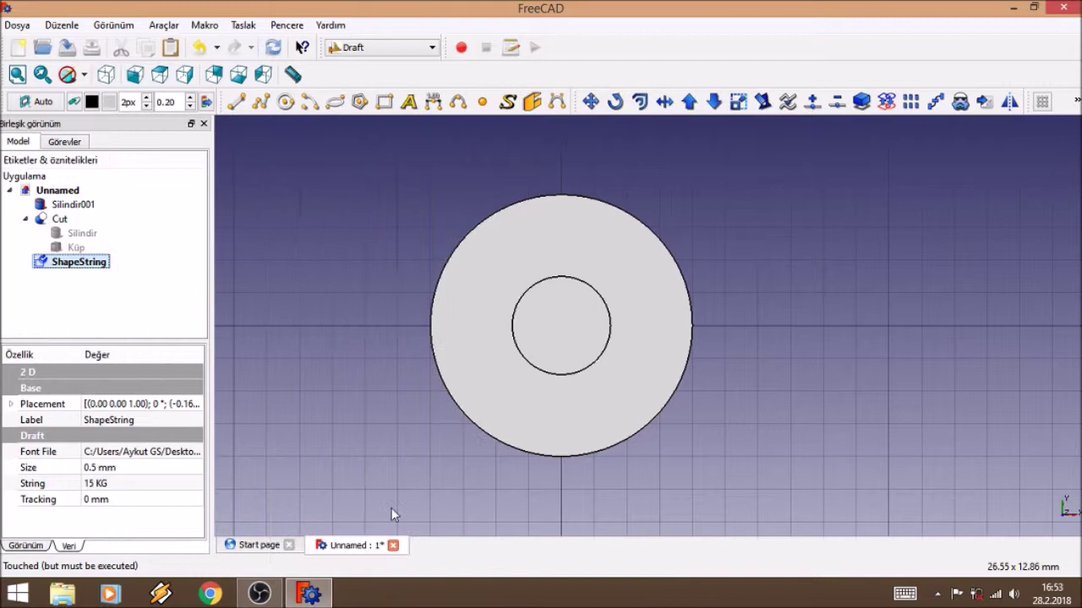
Step: Orbit to an oblique view showing the 15 KG lettering on the disc face
{"action": "double_click", "coordinate": [74, 264]}
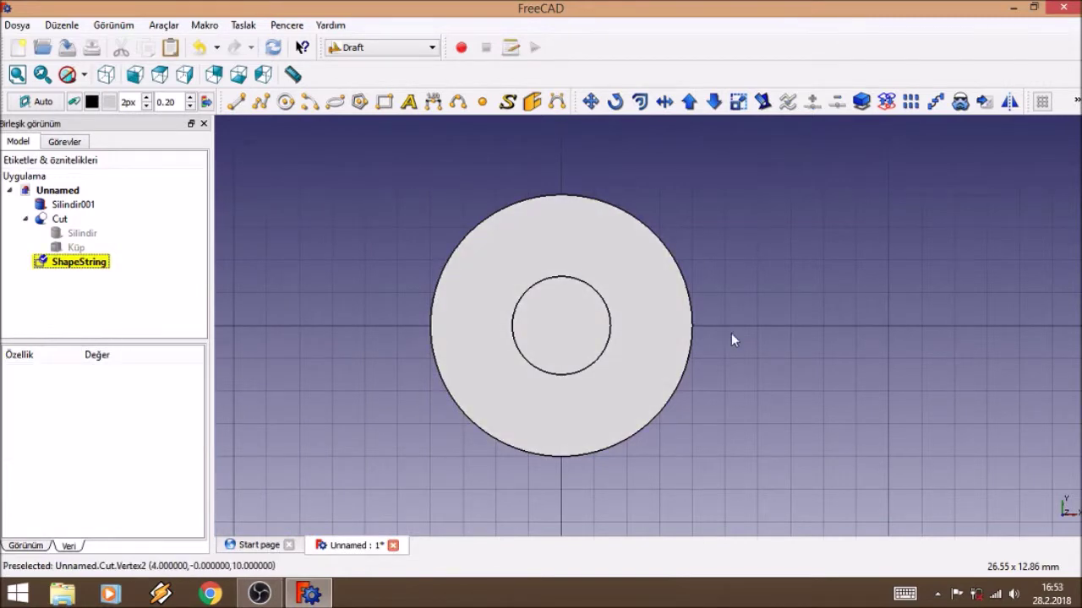
{"action": "middle_click_drag", "start_coordinate": [788, 307], "coordinate": [579, 318]}
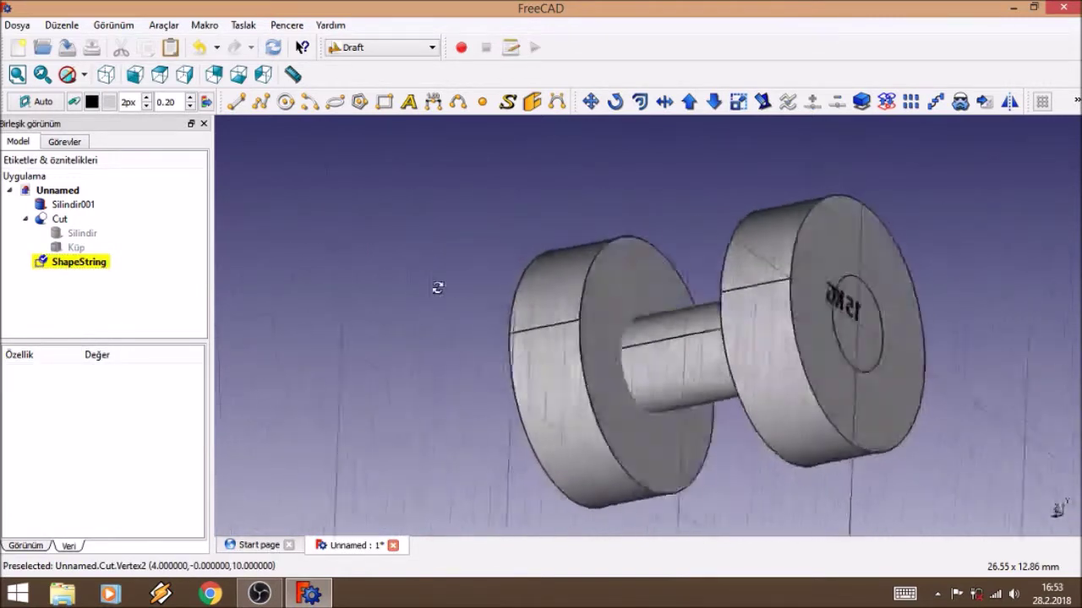
{"action": "middle_click_drag", "start_coordinate": [580, 319], "coordinate": [415, 338]}
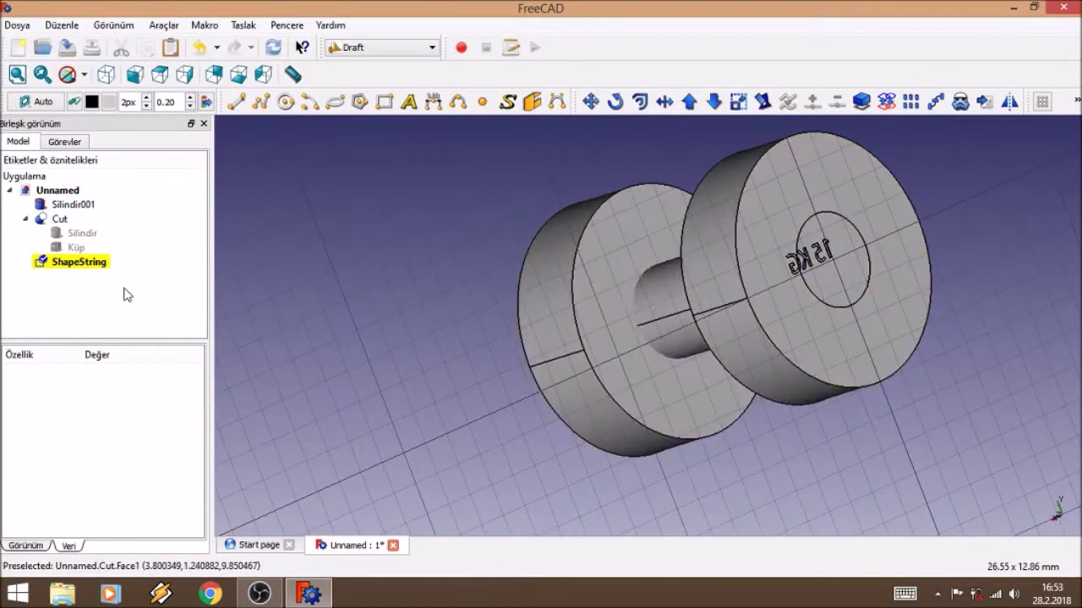
{"action": "left_click", "coordinate": [80, 265]}
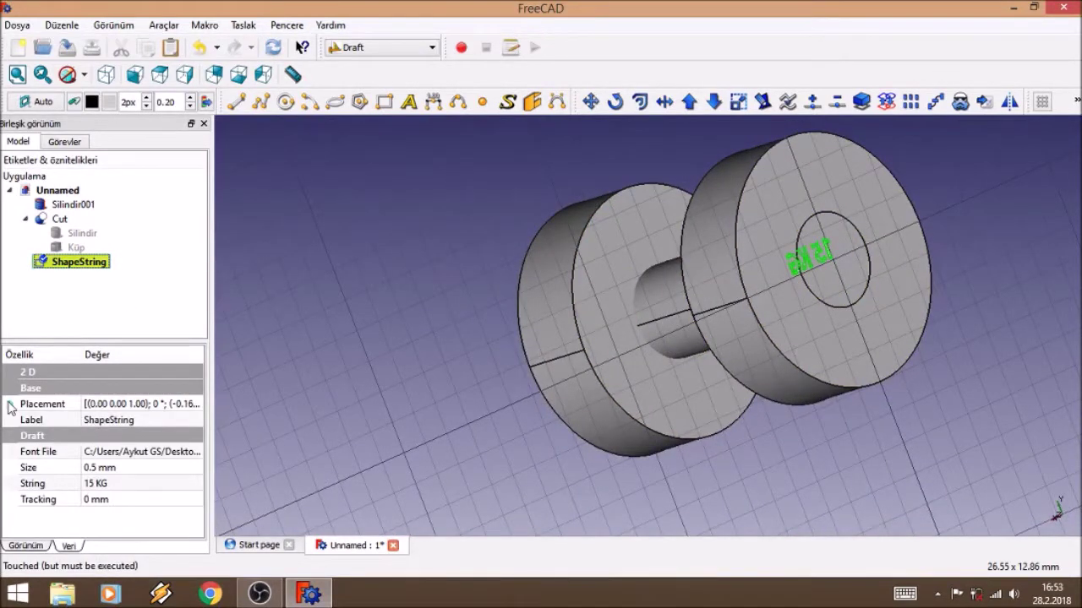
Step: Set the 15 KG text's Placement z position to 10 mm
{"action": "left_click", "coordinate": [10, 404]}
{"action": "left_click", "coordinate": [27, 452]}
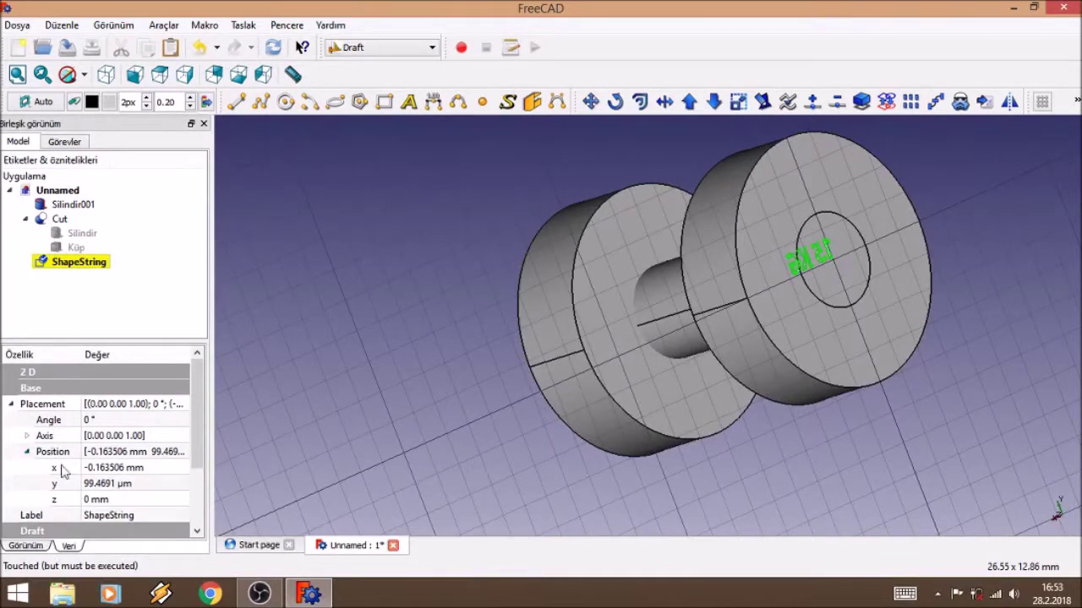
{"action": "left_click", "coordinate": [99, 501]}
{"action": "key", "text": "BackSpace"}
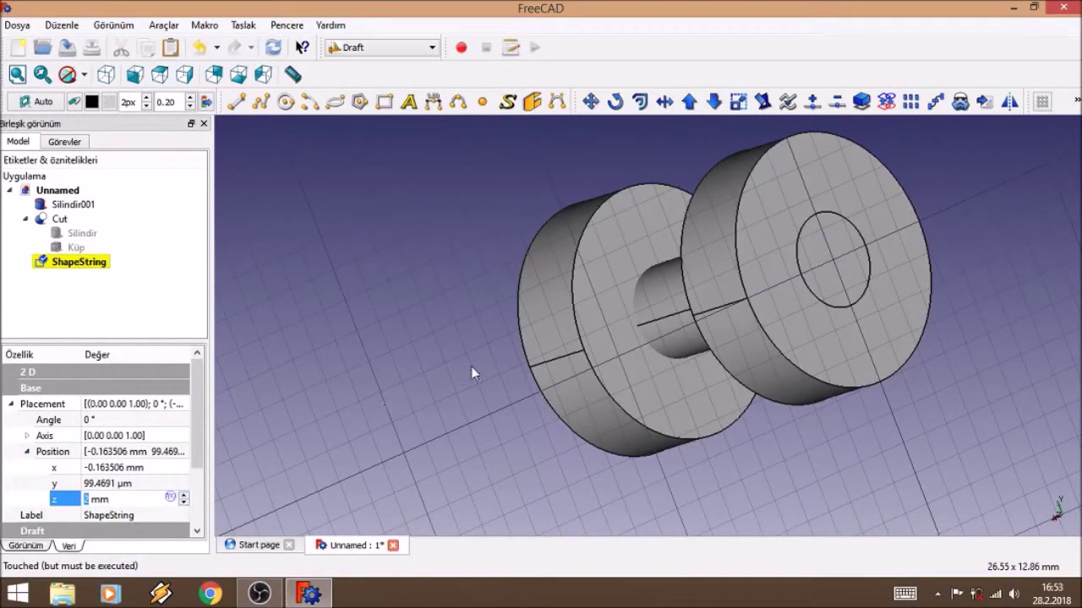
{"action": "type", "text": "2"}
{"action": "left_click", "coordinate": [184, 497]}
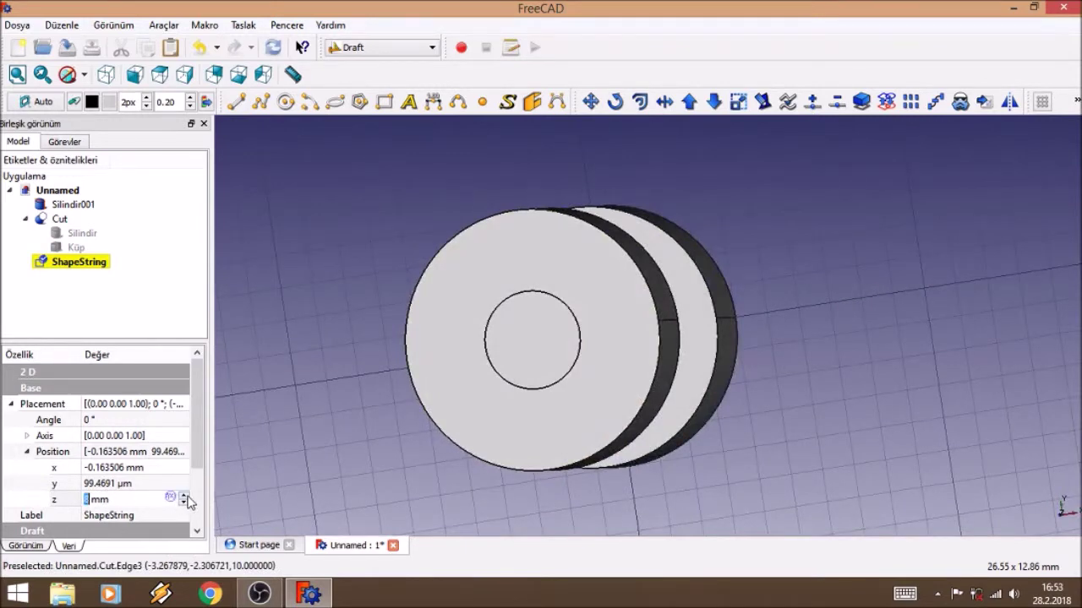
{"action": "type", "text": "10"}
{"action": "key", "text": "Return"}
Step: Set the text's y position to -0.2 mm
{"action": "mouse_move", "coordinate": [360, 396]}
{"action": "middle_mouse_down"}
{"action": "mouse_move", "coordinate": [398, 338]}
{"action": "mouse_move", "coordinate": [220, 347]}
{"action": "middle_mouse_up"}
{"action": "left_click", "coordinate": [100, 483]}
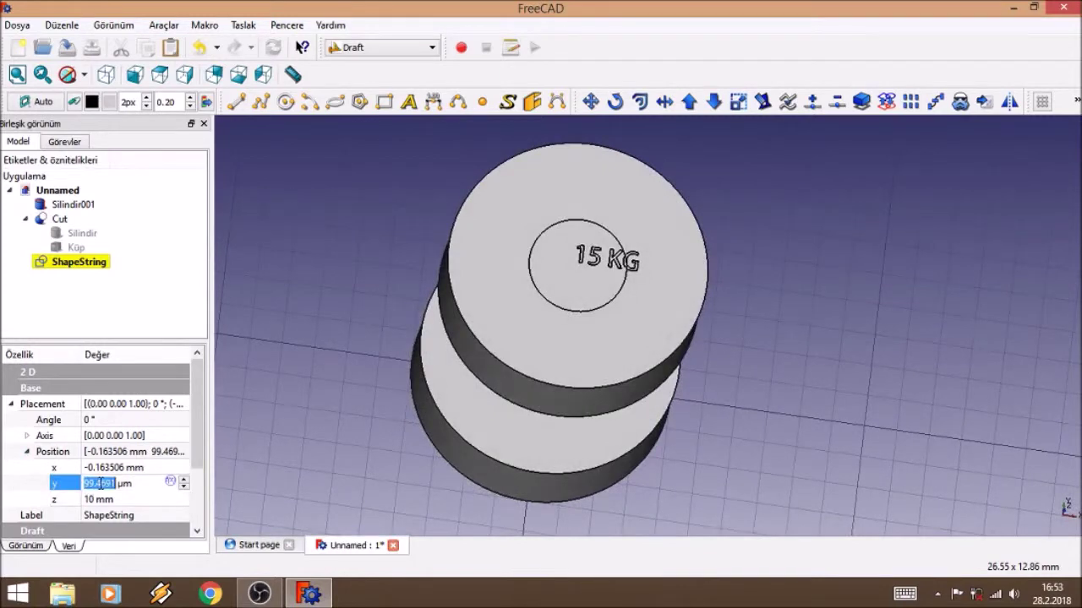
{"action": "left_click_drag", "start_coordinate": [141, 484], "coordinate": [13, 478]}
{"action": "type", "text": "0"}
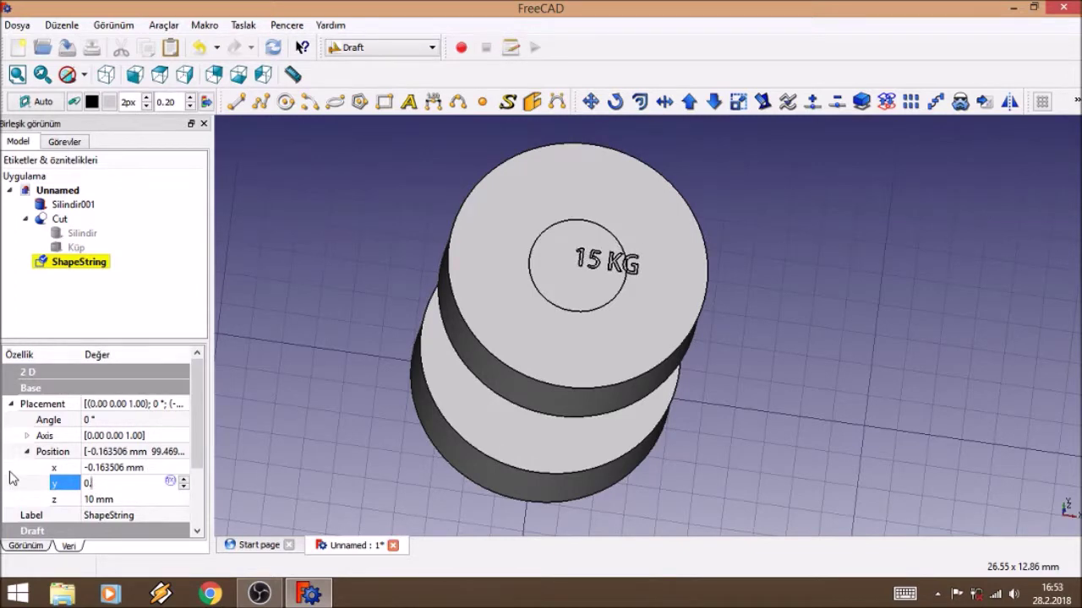
{"action": "key", "text": "BackSpace"}
{"action": "key", "text": "BackSpace"}
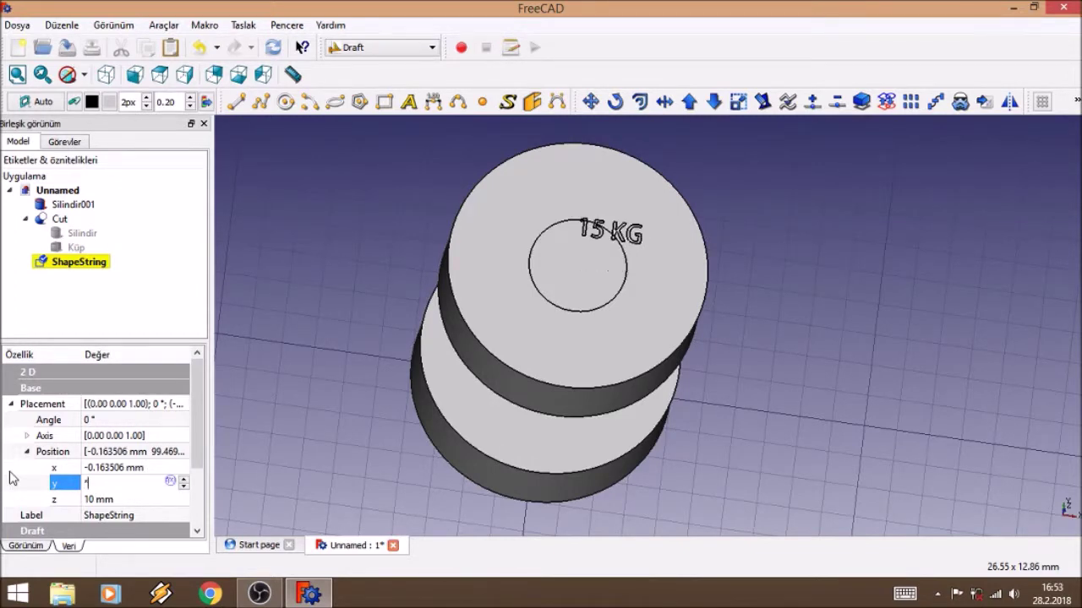
{"action": "type", "text": "-0,35"}
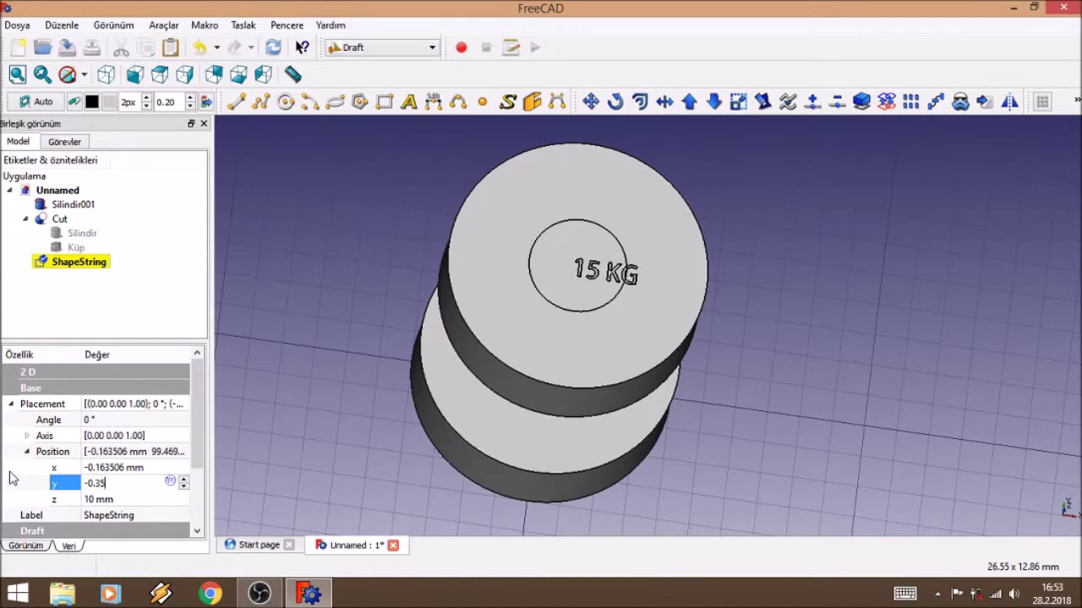
{"action": "type", "text": "2"}
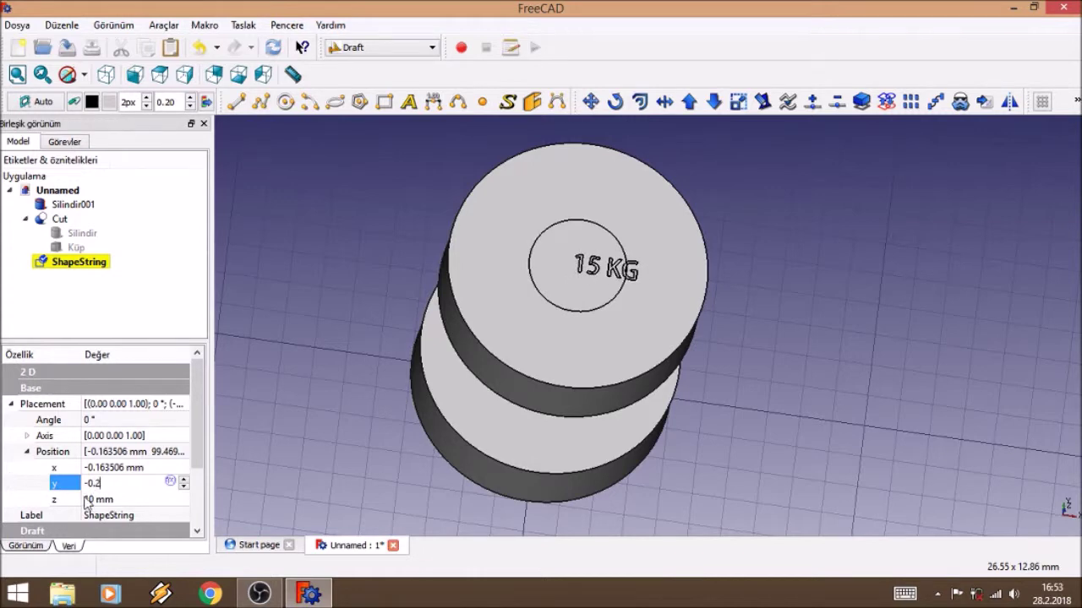
{"action": "left_click", "coordinate": [93, 501]}
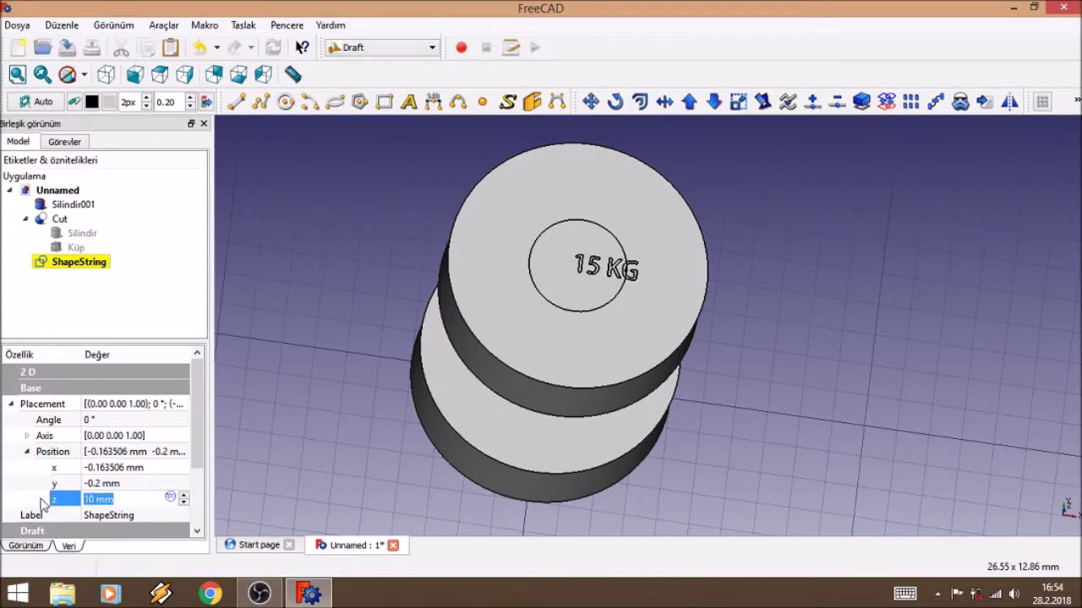
Step: Set the text's x position to -1.05 mm
{"action": "left_click", "coordinate": [120, 469]}
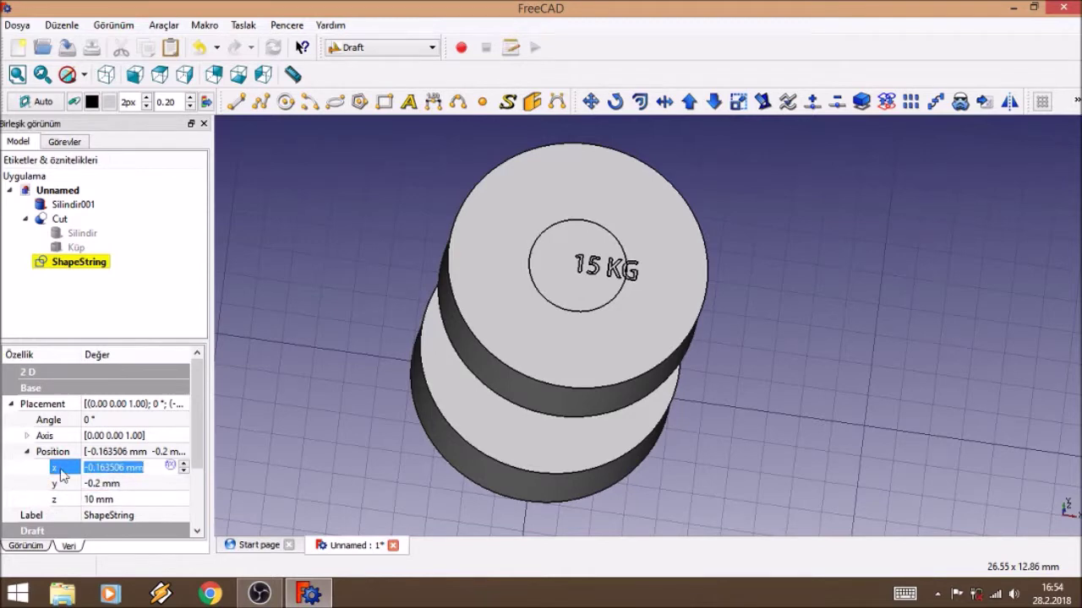
{"action": "key", "text": "BackSpace"}
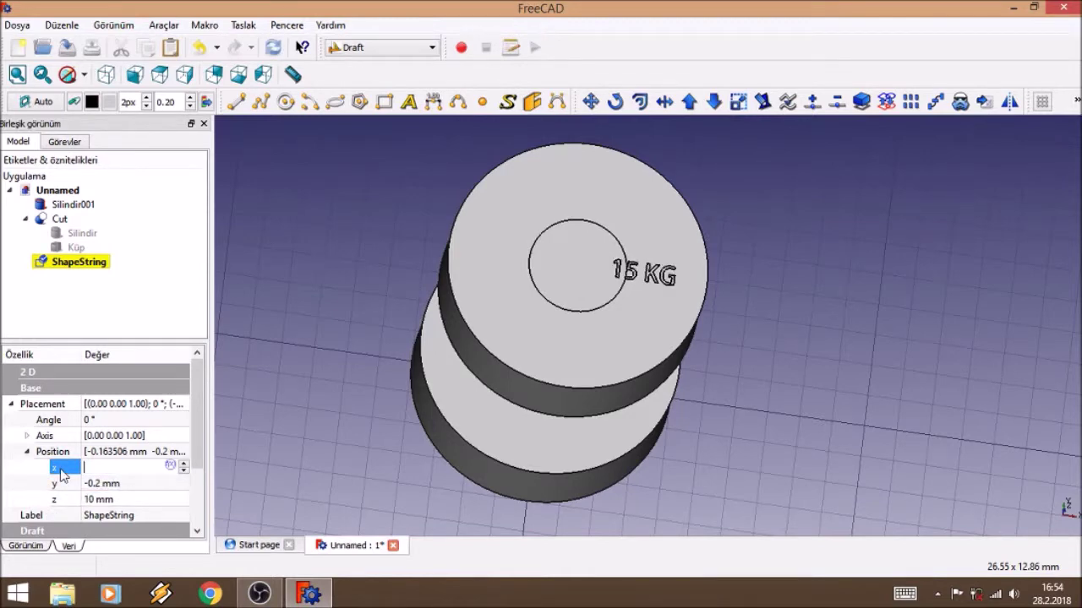
{"action": "type", "text": "-1.1"}
{"action": "key", "text": "BackSpace"}
{"action": "type", "text": ".1"}
{"action": "key", "text": "BackSpace"}
{"action": "type", "text": "05"}
{"action": "key", "text": "BackSpace"}
{"action": "key", "text": "Return"}
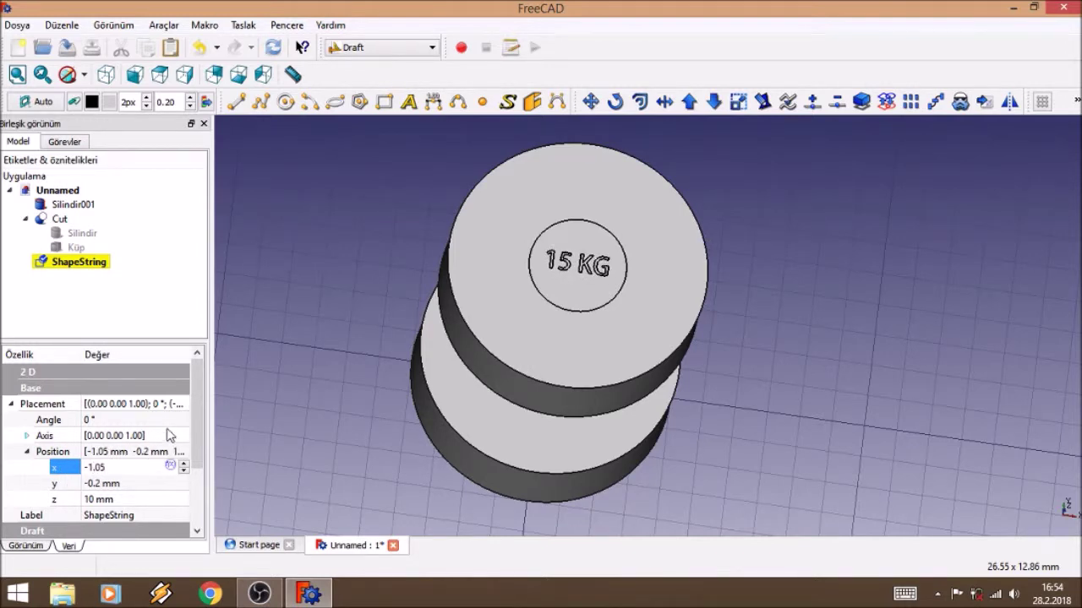
Step: Check the text's new placement in the view, then reselect the ShapeString object
{"action": "left_click", "coordinate": [363, 318]}
{"action": "scroll", "coordinate": [374, 331], "scroll_direction": "up", "scroll_amount": 2}
{"action": "scroll", "coordinate": [470, 290], "scroll_direction": "up", "scroll_amount": 3}
{"action": "scroll", "coordinate": [845, 251], "scroll_direction": "down", "scroll_amount": 3}
{"action": "middle_click_drag", "start_coordinate": [930, 230], "coordinate": [859, 249]}
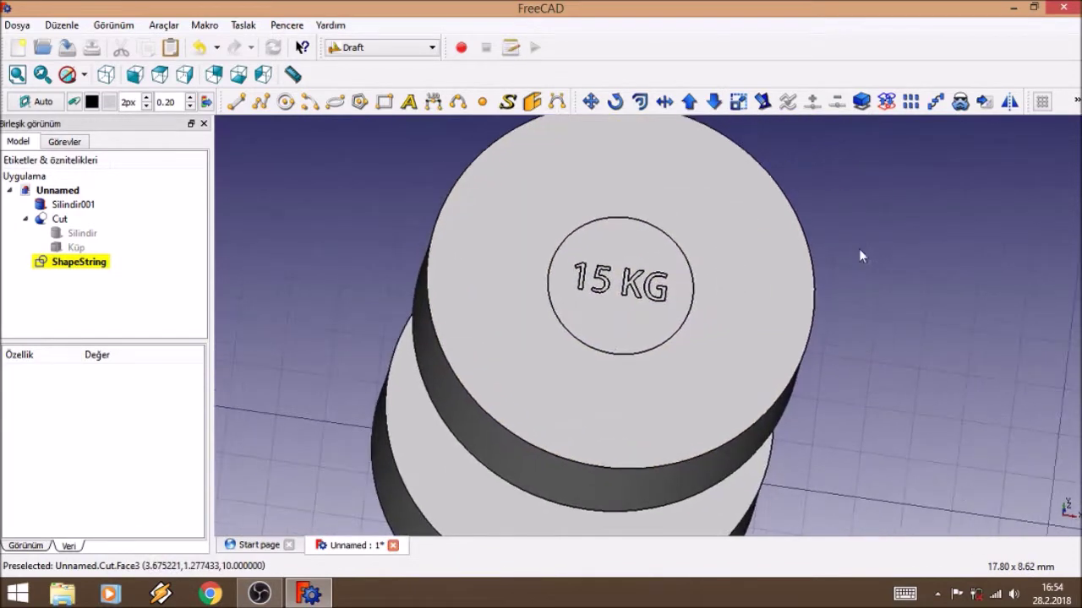
{"action": "left_click", "coordinate": [93, 262]}
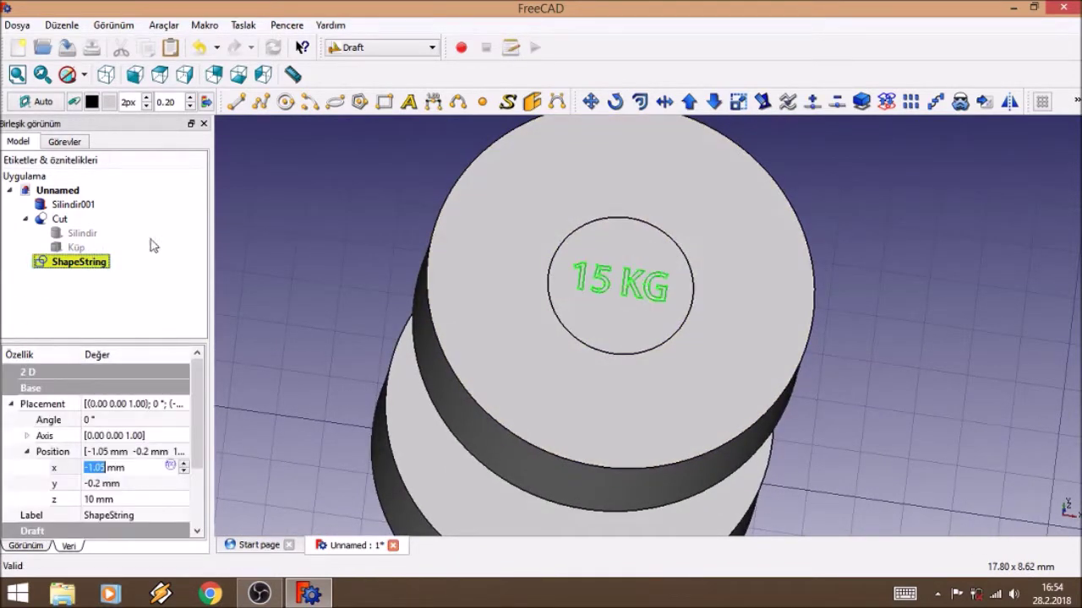
{"action": "left_click", "coordinate": [376, 49]}
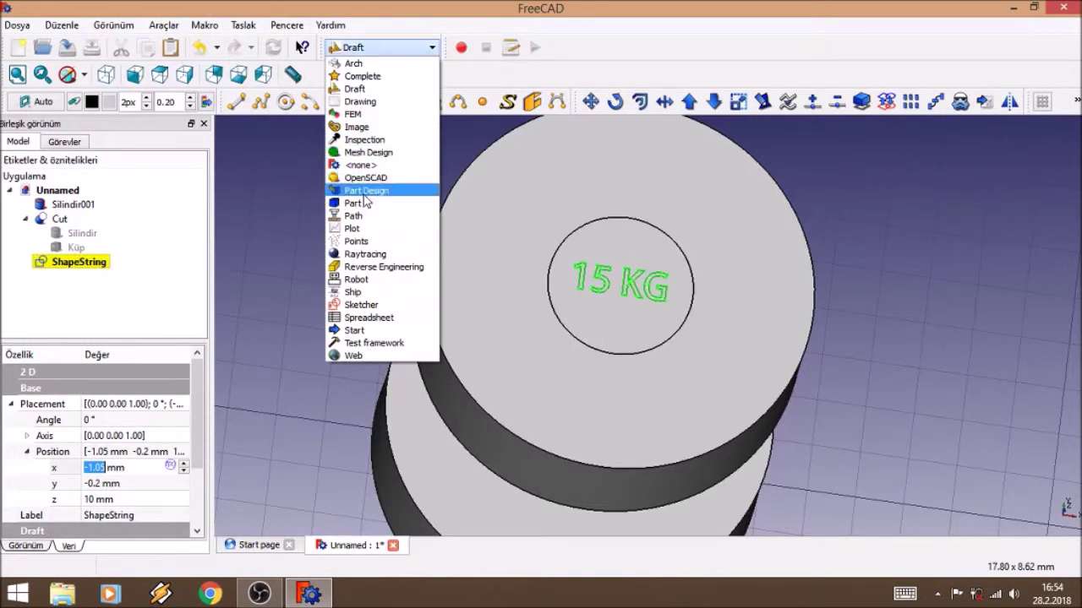
Step: In Part Design, pad the ShapeString text to a 0.1 mm length
{"action": "left_click", "coordinate": [363, 191]}
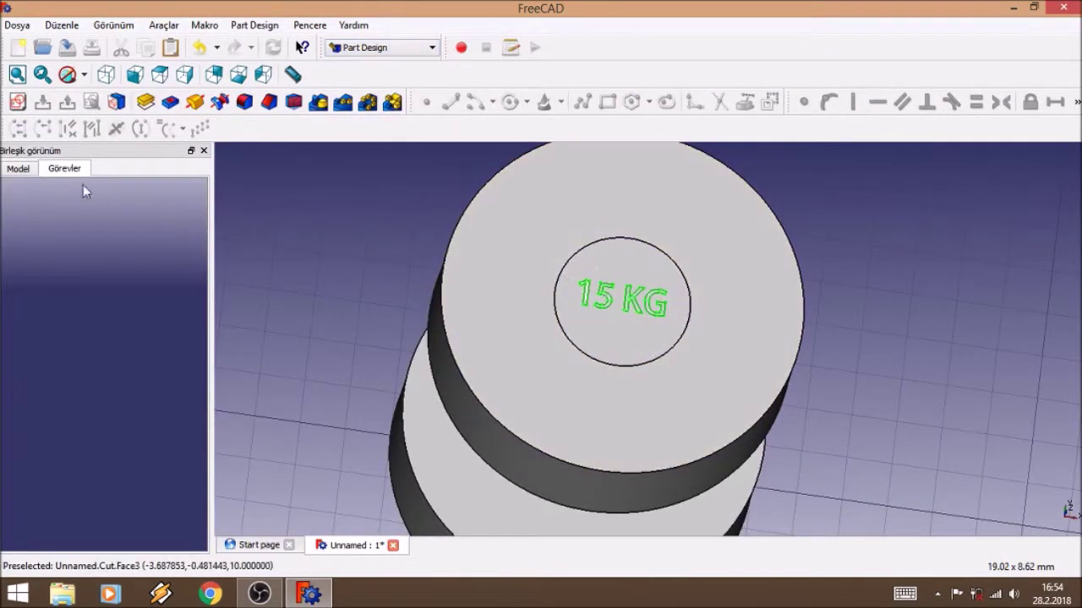
{"action": "left_click", "coordinate": [145, 102]}
{"action": "scroll", "coordinate": [347, 259], "scroll_direction": "down", "scroll_amount": 3}
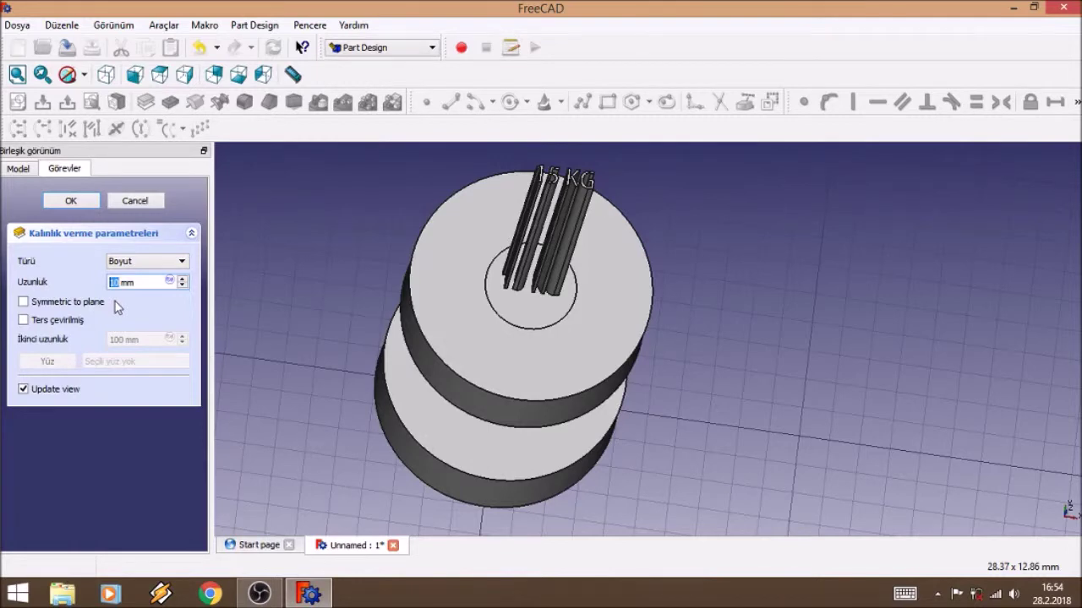
{"action": "type", "text": "0.5"}
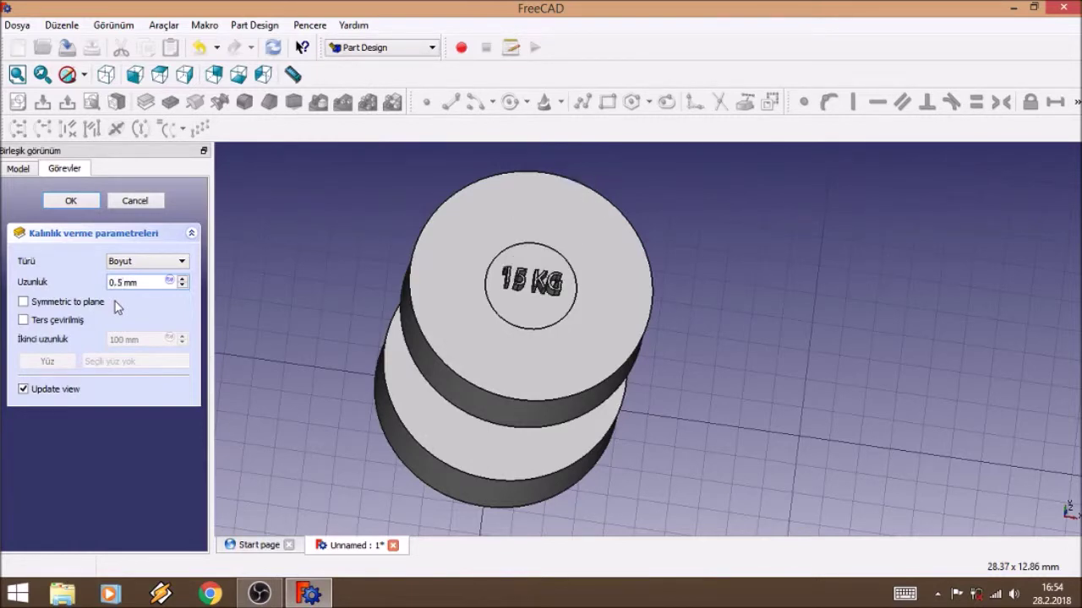
{"action": "middle_click_drag", "start_coordinate": [587, 229], "coordinate": [536, 236]}
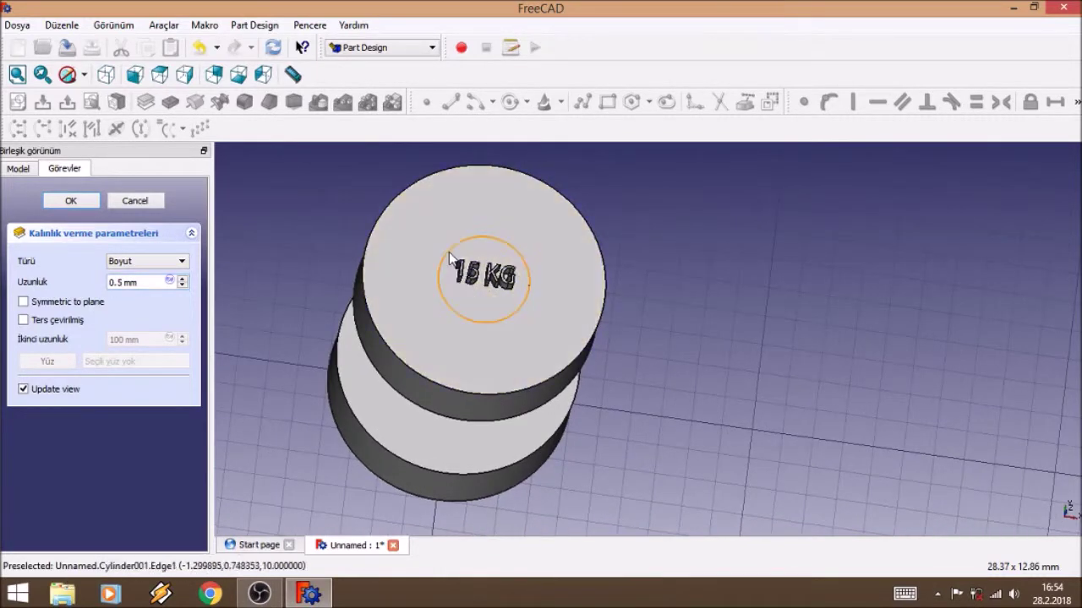
{"action": "middle_click_drag", "start_coordinate": [486, 277], "coordinate": [502, 203]}
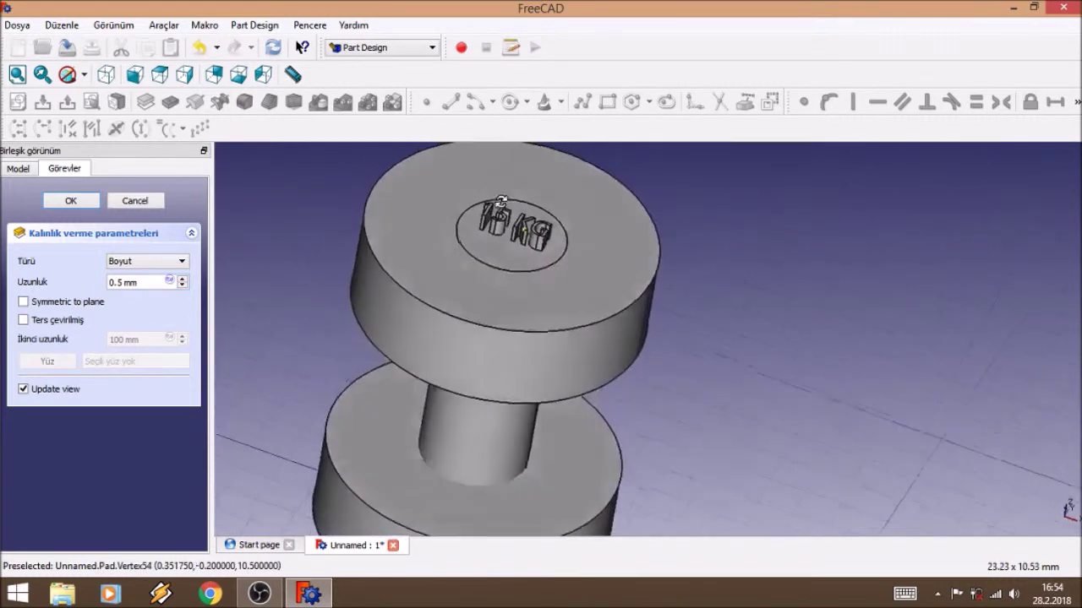
{"action": "scroll", "coordinate": [516, 199], "scroll_direction": "up", "scroll_amount": 5}
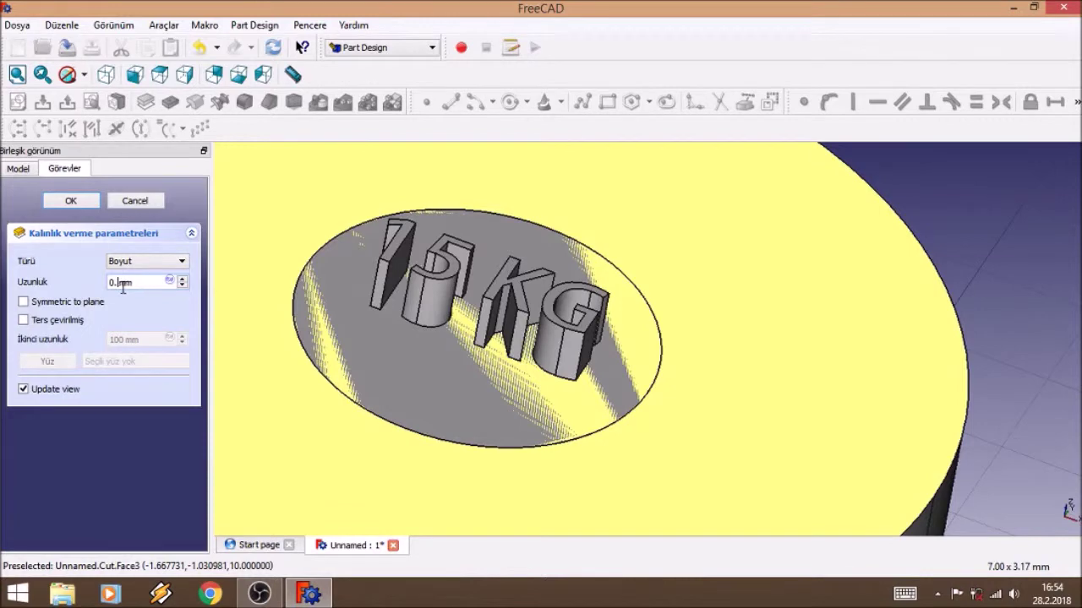
{"action": "type", "text": "1"}
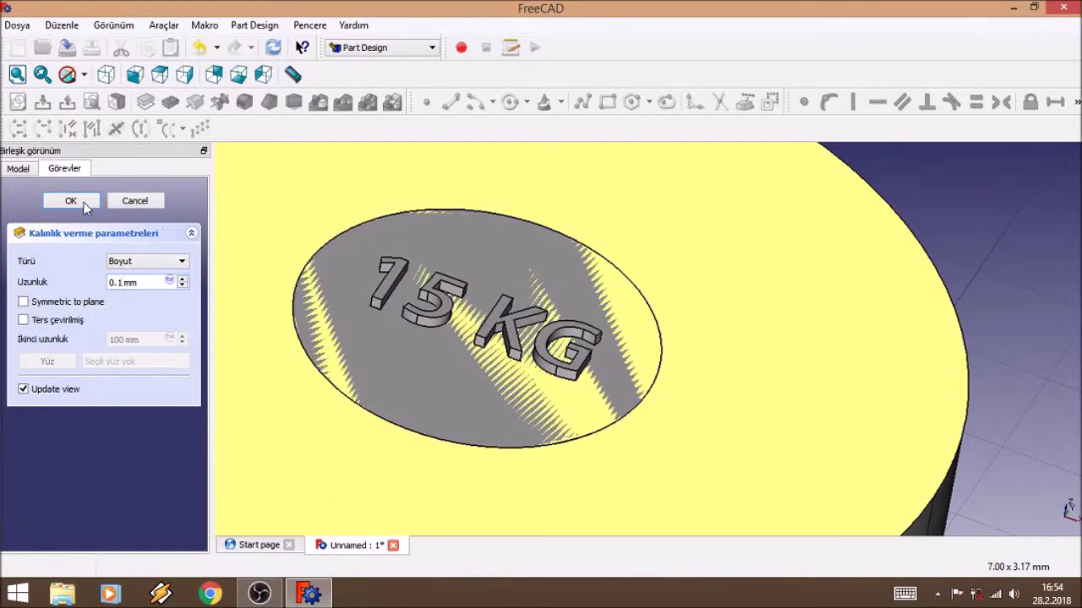
{"action": "left_click", "coordinate": [85, 202]}
{"action": "scroll", "coordinate": [747, 180], "scroll_direction": "down", "scroll_amount": 2}
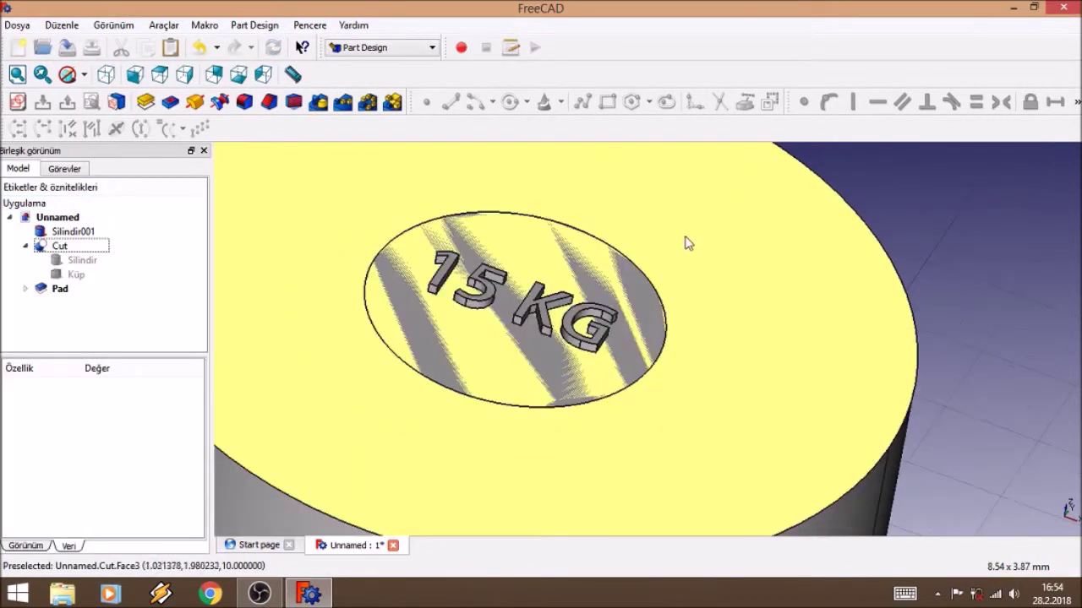
Step: Apply a 1 mm fillet to the top and bottom rim edges of both end discs
{"action": "scroll", "coordinate": [687, 241], "scroll_direction": "down", "scroll_amount": 2}
{"action": "scroll", "coordinate": [686, 241], "scroll_direction": "down", "scroll_amount": 2}
{"action": "scroll", "coordinate": [694, 226], "scroll_direction": "down", "scroll_amount": 1}
{"action": "scroll", "coordinate": [695, 226], "scroll_direction": "down", "scroll_amount": 2}
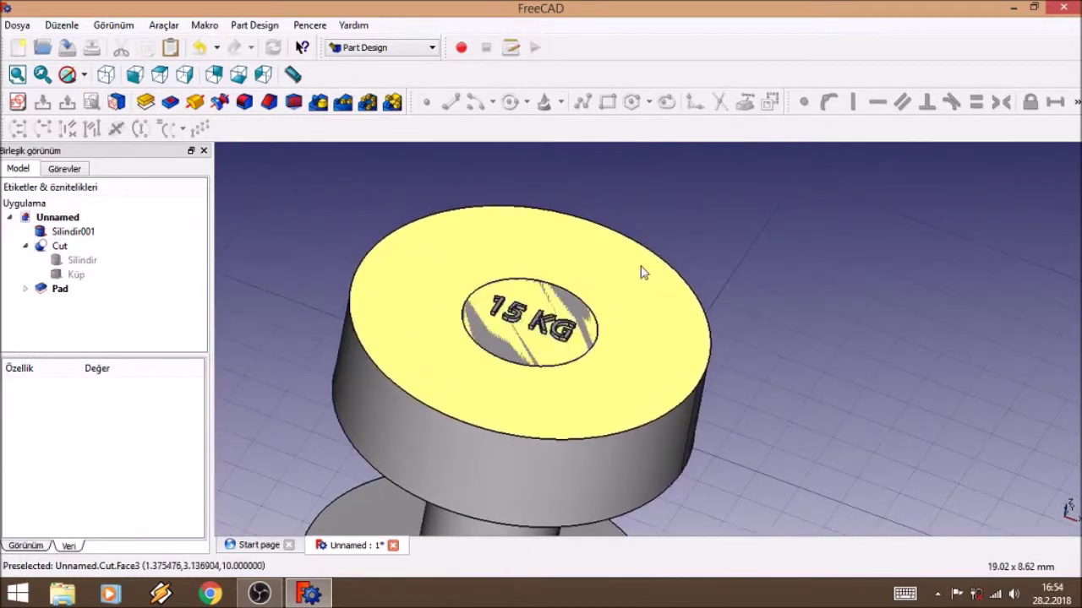
{"action": "middle_click_drag", "start_coordinate": [640, 270], "coordinate": [762, 224]}
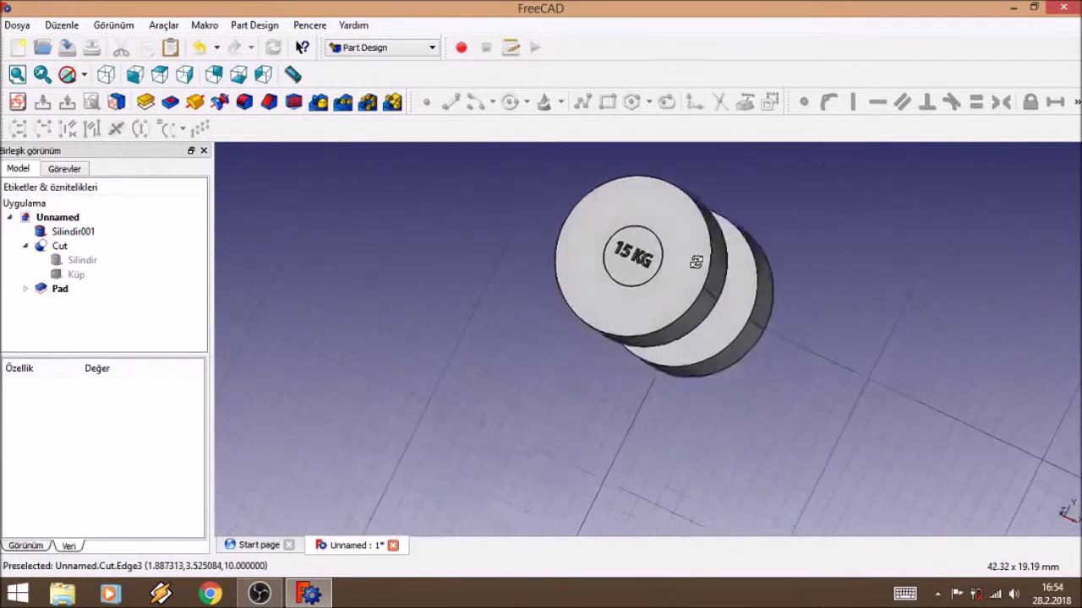
{"action": "mouse_move", "coordinate": [762, 224]}
{"action": "middle_mouse_down"}
{"action": "mouse_move", "coordinate": [800, 282]}
{"action": "mouse_move", "coordinate": [820, 205]}
{"action": "mouse_move", "coordinate": [707, 209]}
{"action": "middle_mouse_up"}
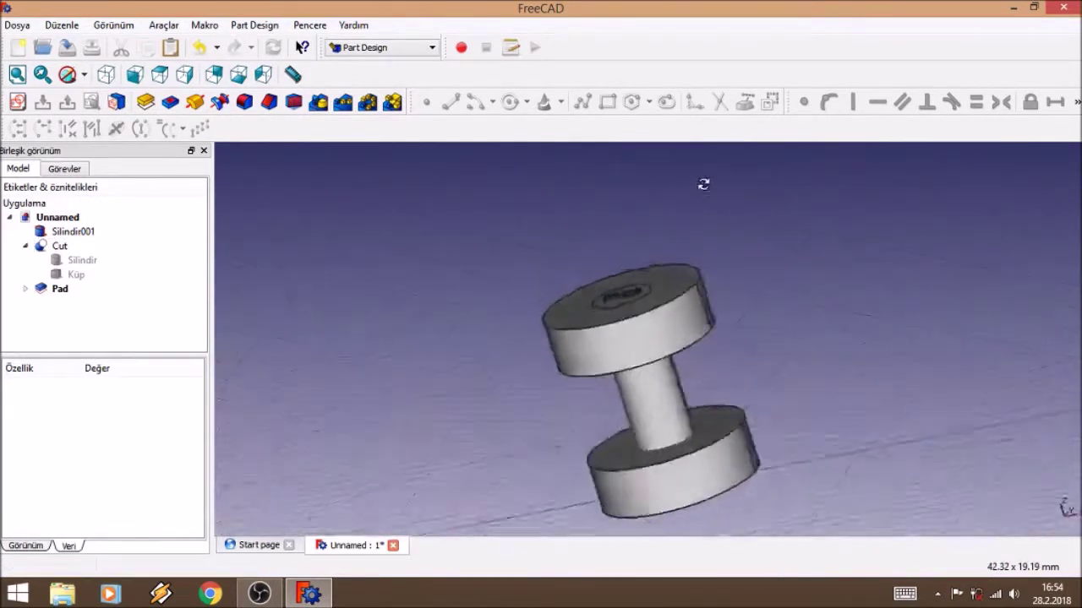
{"action": "left_click", "coordinate": [631, 325]}
{"action": "left_click", "coordinate": [640, 362], "text": "ctrl"}
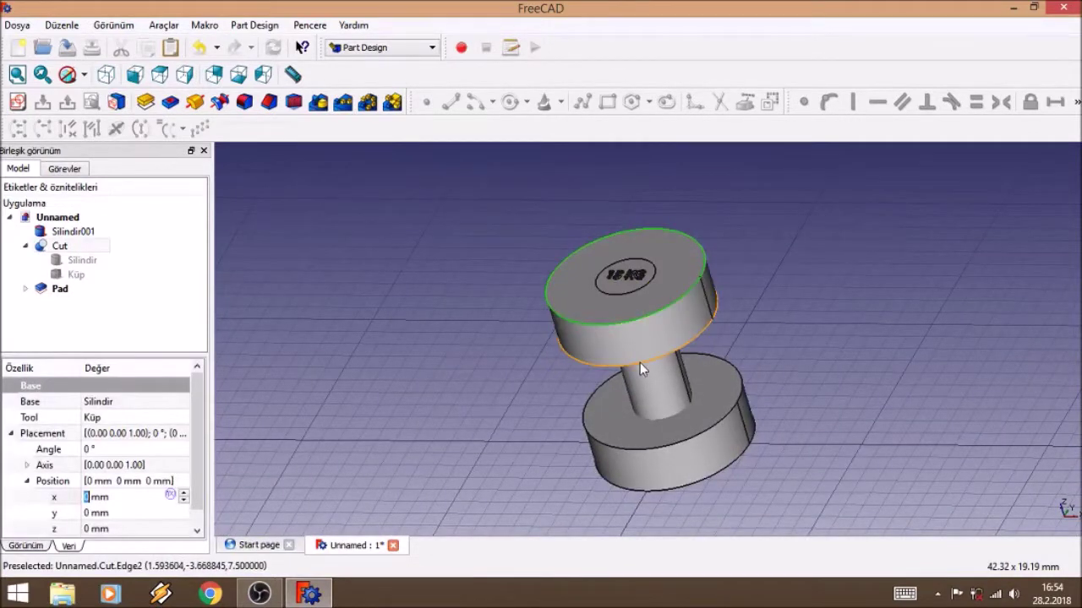
{"action": "left_click", "coordinate": [660, 448], "text": "ctrl"}
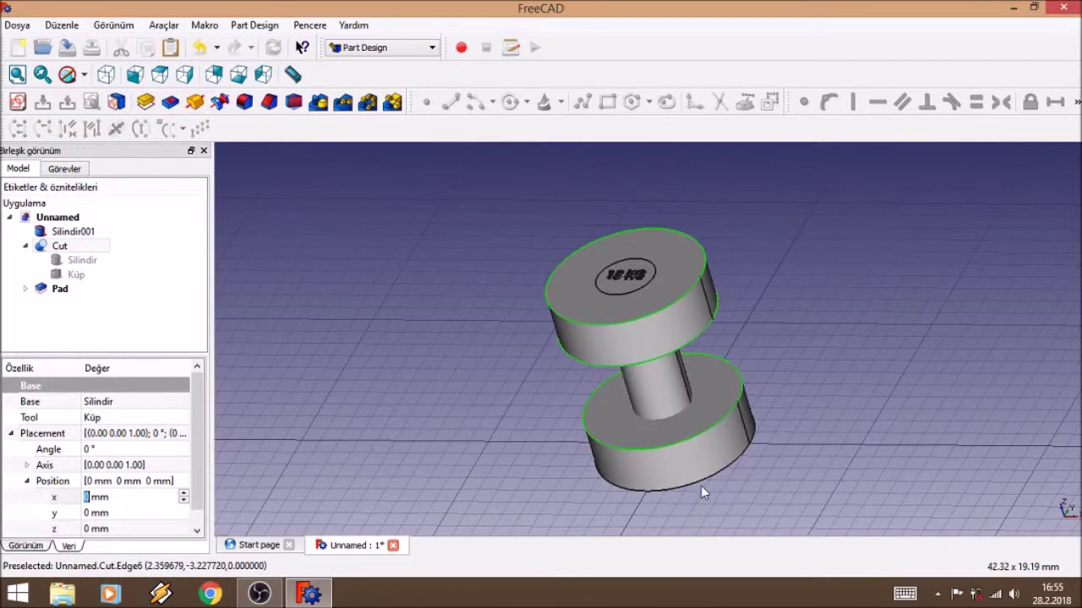
{"action": "left_click", "coordinate": [698, 481], "text": "ctrl"}
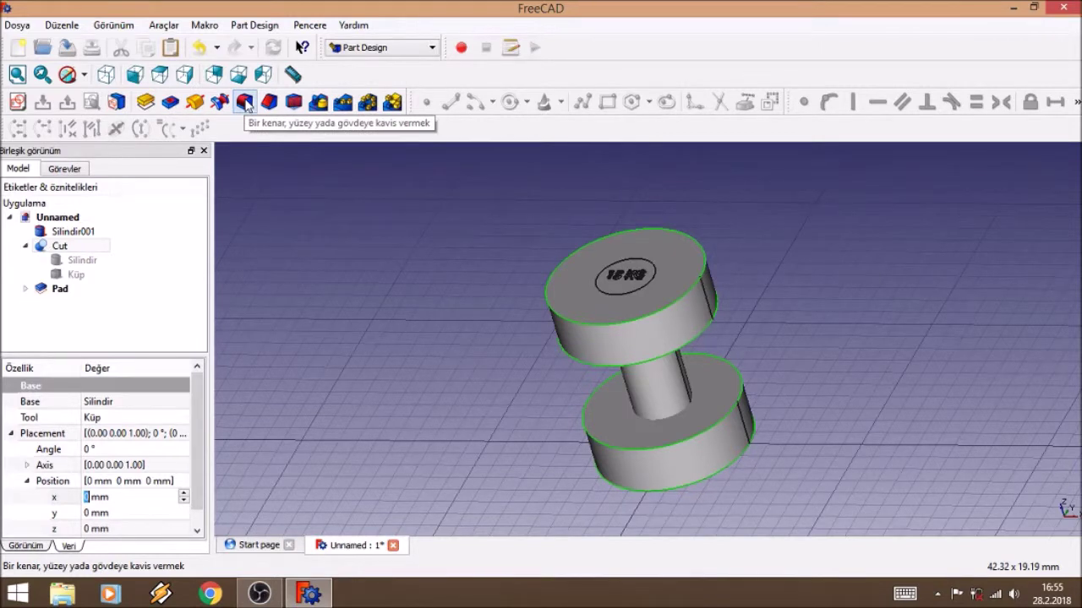
{"action": "left_click", "coordinate": [245, 104]}
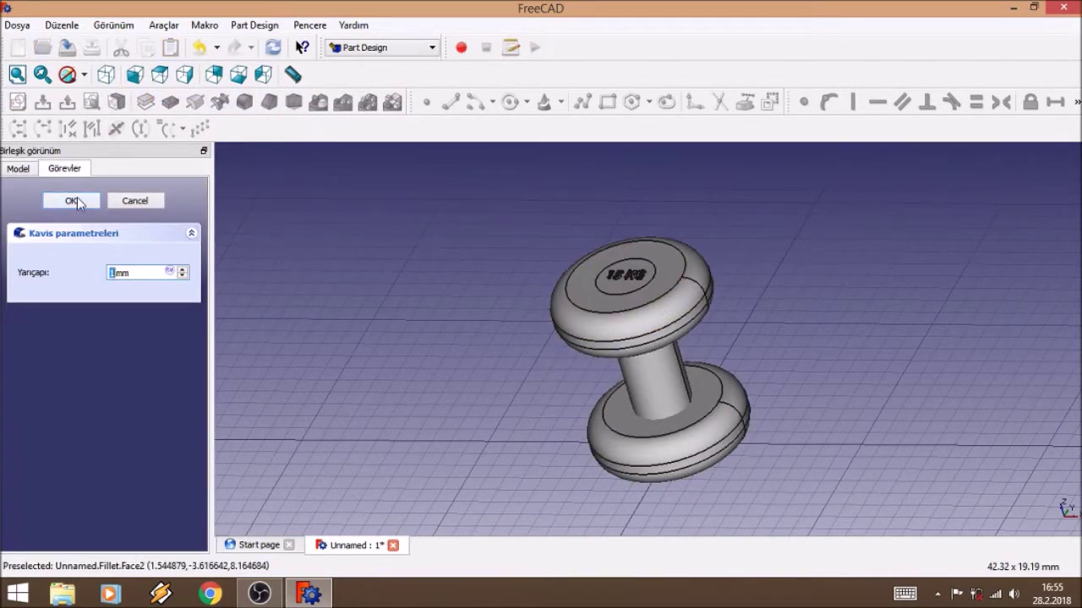
{"action": "left_click", "coordinate": [73, 201]}
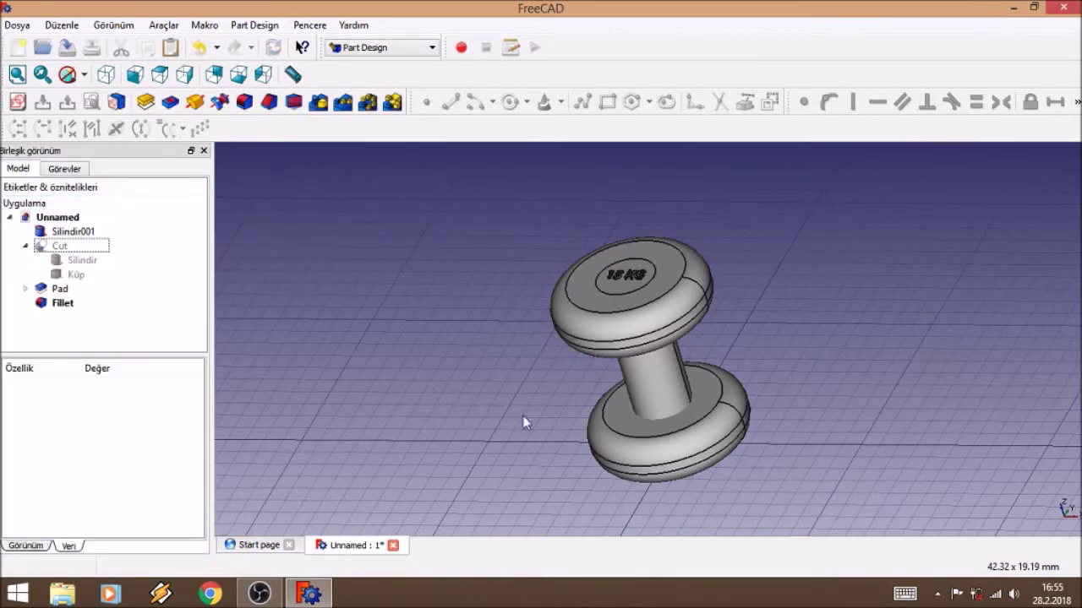
Step: Set the Silindir001 handle's z position to 1 mm and its height to 8 mm
{"action": "left_click", "coordinate": [82, 260]}
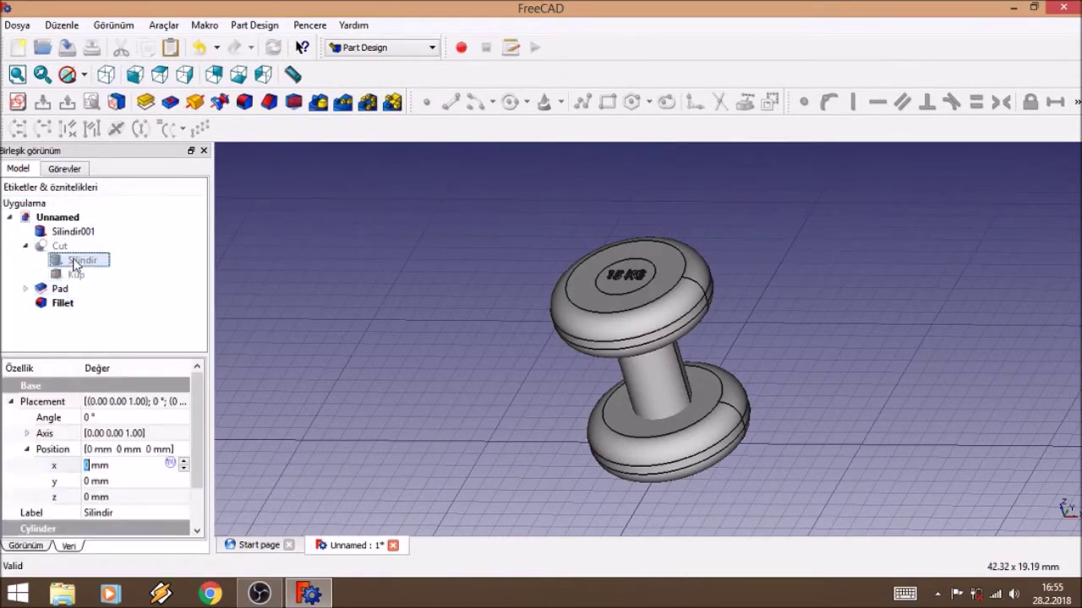
{"action": "key", "text": "Up"}
{"action": "key", "text": "Up"}
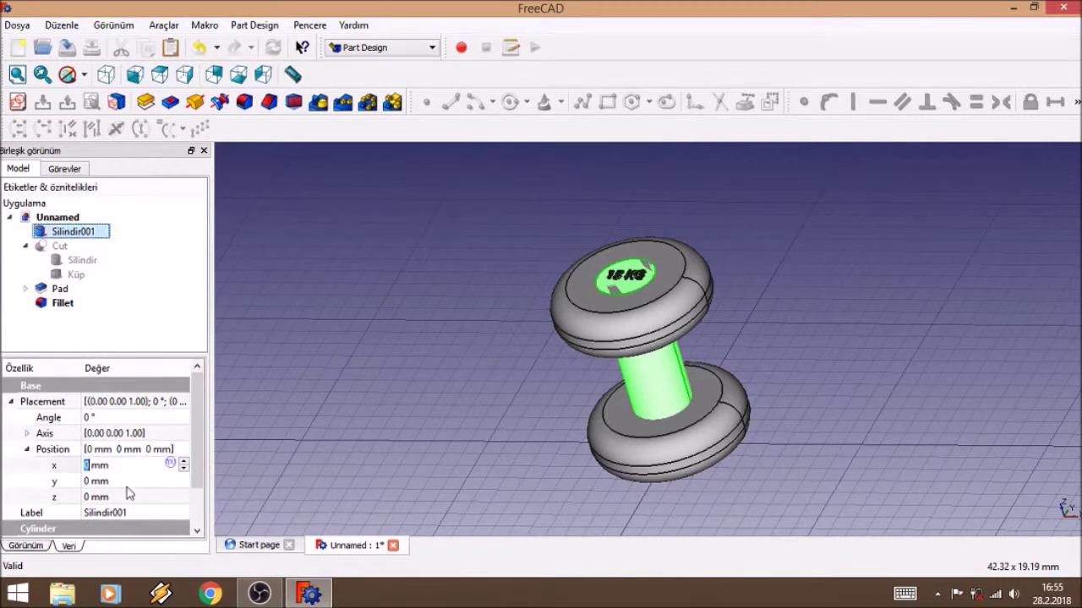
{"action": "scroll", "coordinate": [165, 469], "scroll_direction": "down", "scroll_amount": 1}
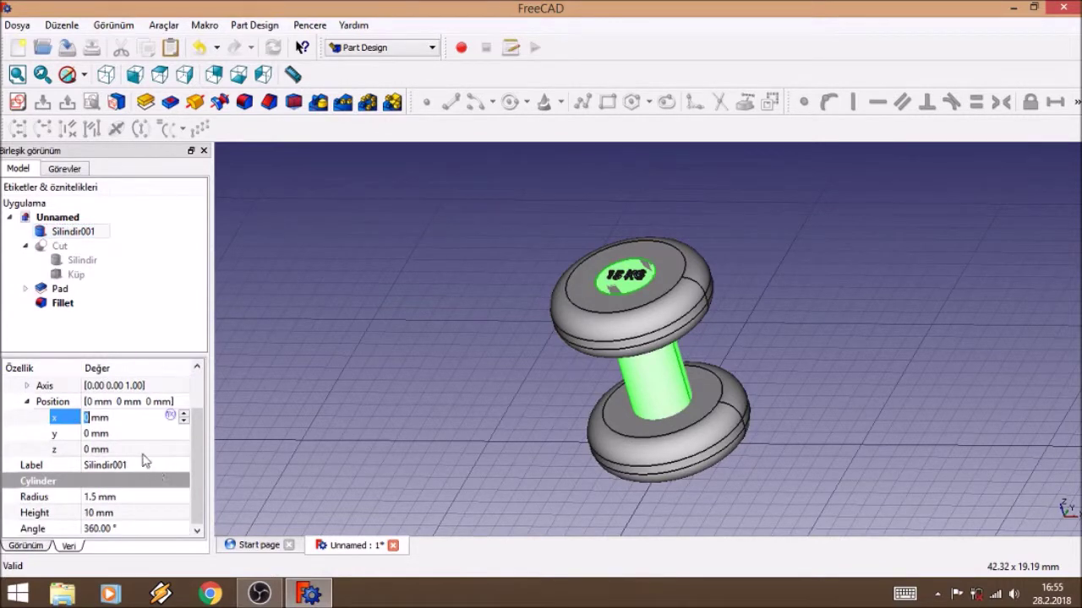
{"action": "left_click", "coordinate": [160, 449]}
{"action": "scroll", "coordinate": [152, 448], "scroll_direction": "up", "scroll_amount": 2}
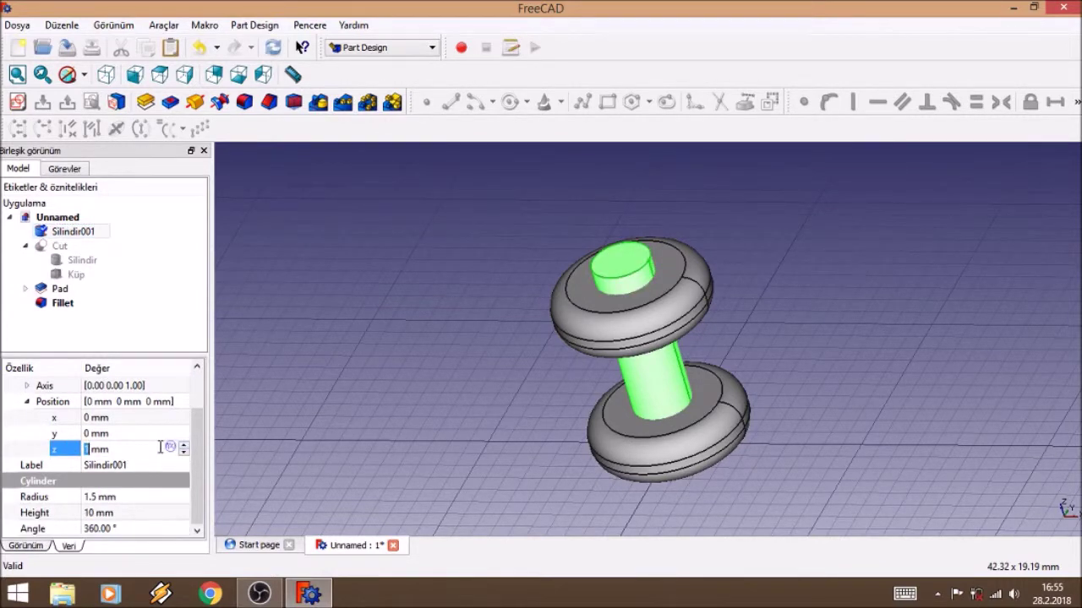
{"action": "left_click", "coordinate": [123, 515]}
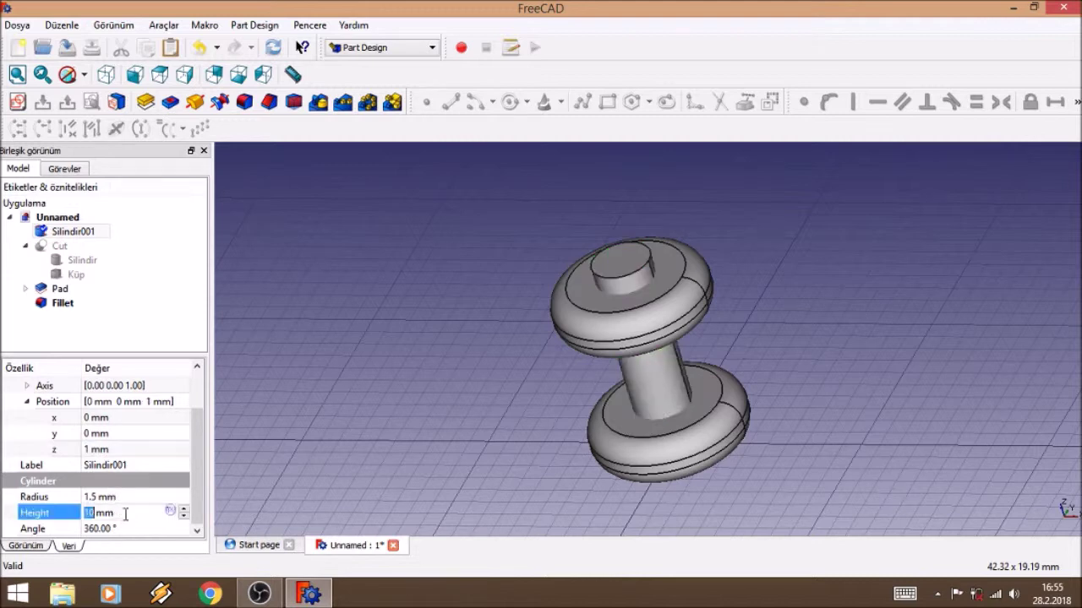
{"action": "left_click", "coordinate": [183, 517]}
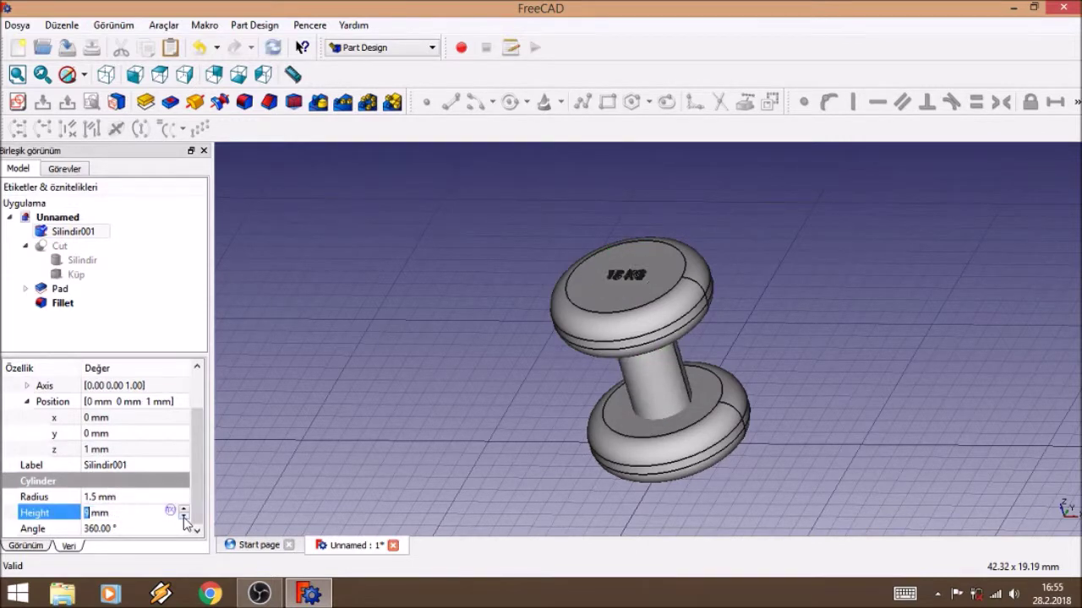
{"action": "left_click", "coordinate": [399, 442]}
{"action": "mouse_move", "coordinate": [451, 321]}
{"action": "middle_mouse_down"}
{"action": "mouse_move", "coordinate": [669, 361]}
{"action": "mouse_move", "coordinate": [572, 379]}
{"action": "mouse_move", "coordinate": [550, 309]}
{"action": "mouse_move", "coordinate": [504, 265]}
{"action": "mouse_move", "coordinate": [474, 279]}
{"action": "middle_mouse_up"}
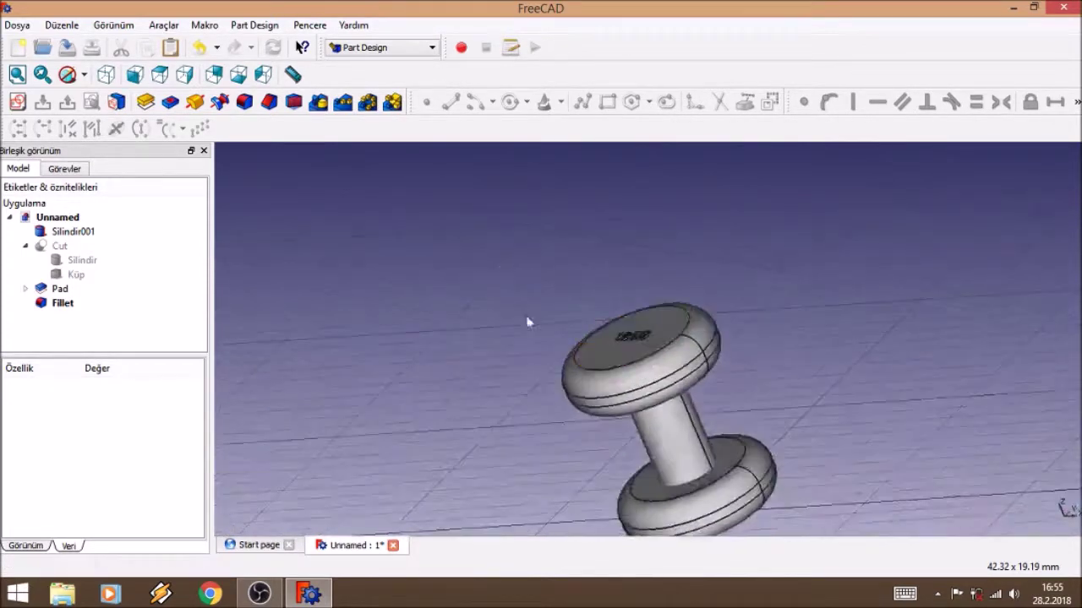
Step: Change the handle radius to 1 mm and recentre the dumbbell in view
{"action": "left_click", "coordinate": [73, 231]}
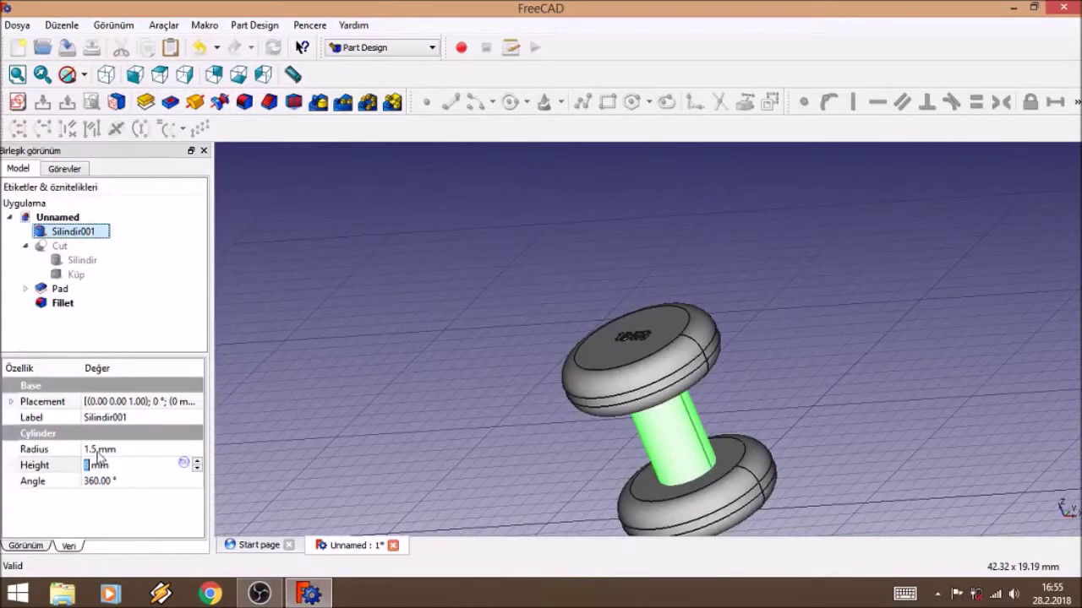
{"action": "left_click", "coordinate": [99, 451]}
{"action": "left_click", "coordinate": [197, 454]}
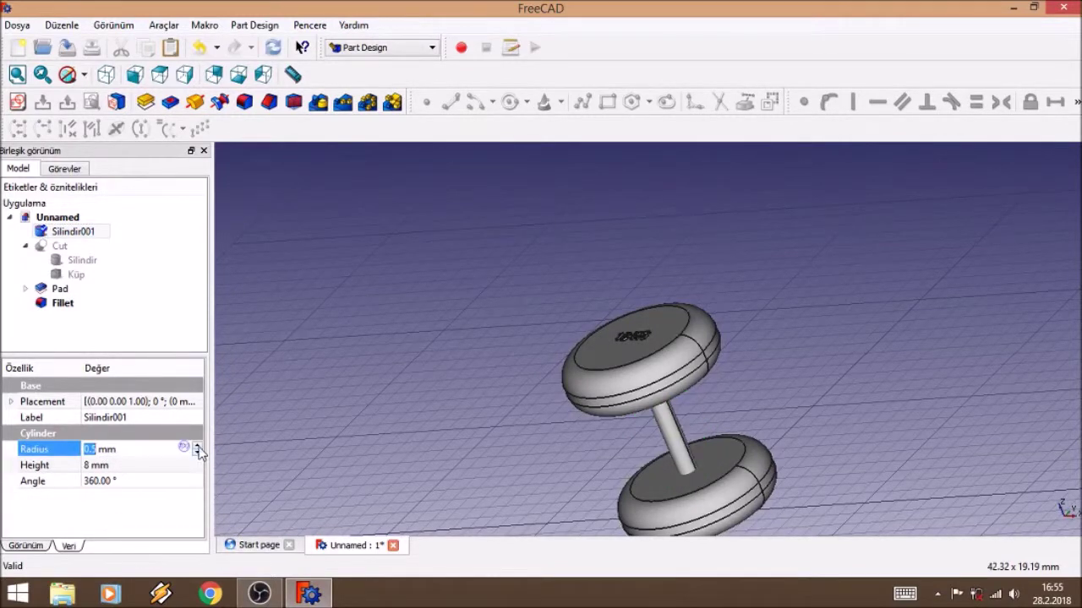
{"action": "left_click", "coordinate": [197, 447]}
{"action": "left_click", "coordinate": [98, 452]}
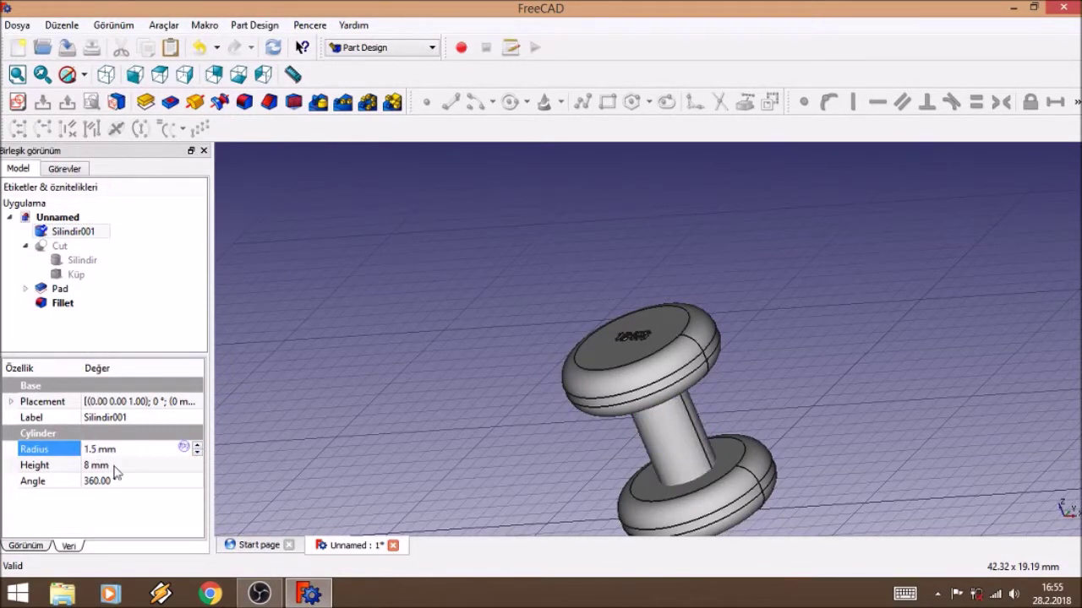
{"action": "key", "text": "BackSpace"}
{"action": "key", "text": "BackSpace"}
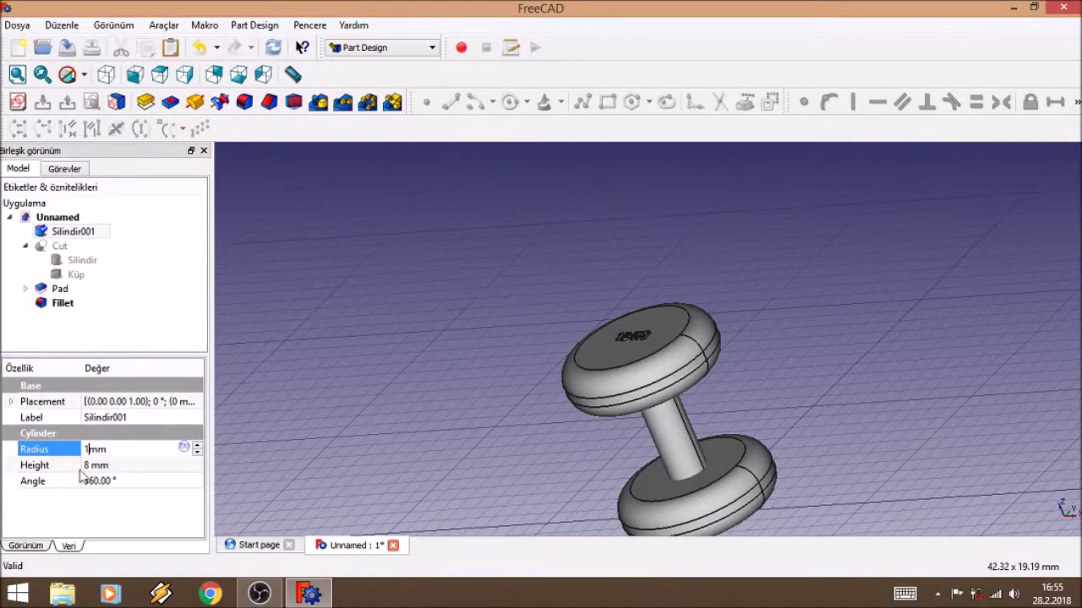
{"action": "left_click", "coordinate": [279, 365]}
{"action": "scroll", "coordinate": [732, 422], "scroll_direction": "up", "scroll_amount": 2}
{"action": "scroll", "coordinate": [763, 406], "scroll_direction": "up", "scroll_amount": 2}
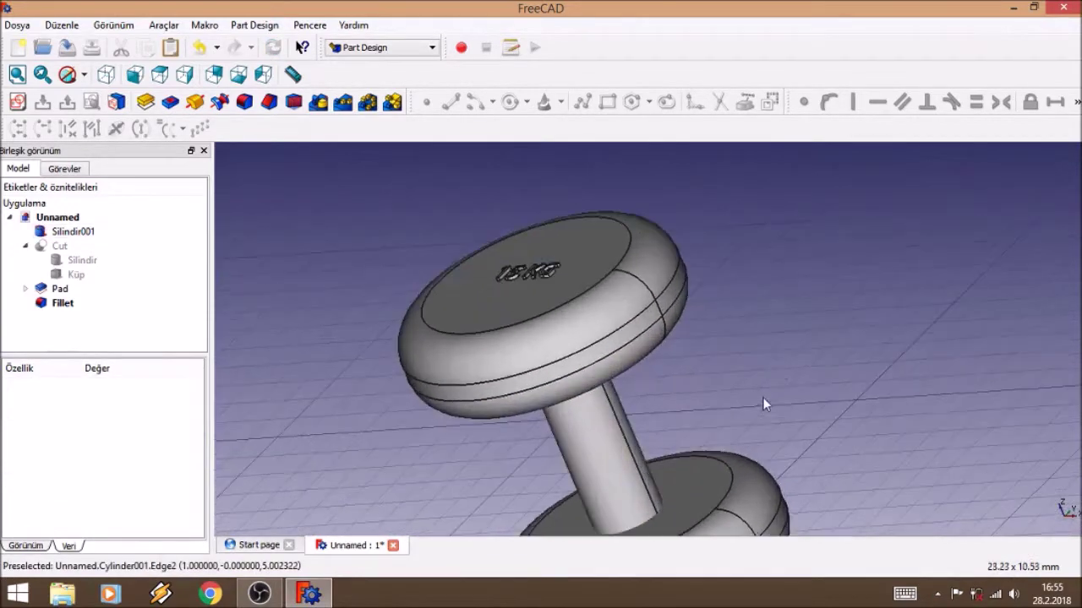
{"action": "middle_click_drag", "start_coordinate": [786, 346], "coordinate": [696, 389]}
{"action": "scroll", "coordinate": [777, 272], "scroll_direction": "up", "scroll_amount": 1}
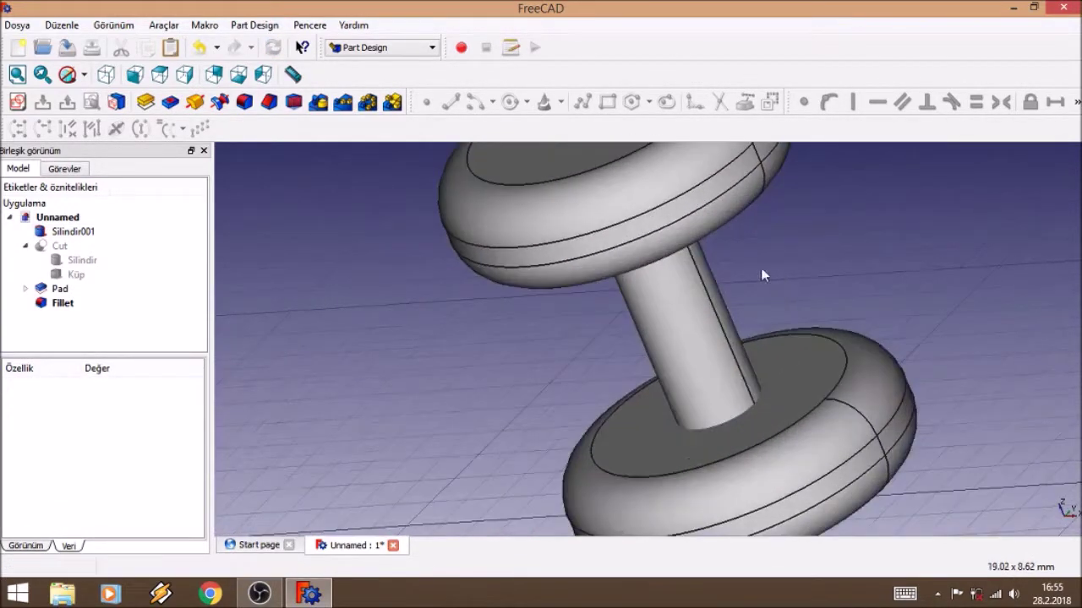
Step: Inspect the dumbbell from orbit, Front and Top views, then tilt it back to perspective
{"action": "mouse_move", "coordinate": [854, 246]}
{"action": "middle_mouse_down"}
{"action": "mouse_move", "coordinate": [887, 252]}
{"action": "mouse_move", "coordinate": [778, 338]}
{"action": "mouse_move", "coordinate": [751, 383]}
{"action": "middle_mouse_up"}
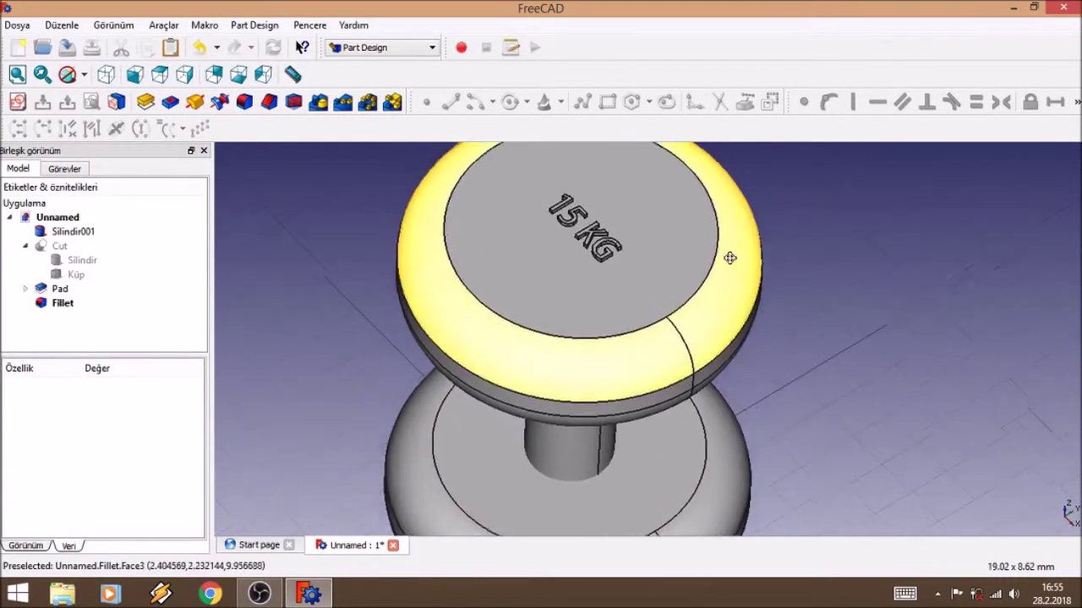
{"action": "scroll", "coordinate": [718, 313], "scroll_direction": "up", "scroll_amount": 1}
{"action": "scroll", "coordinate": [688, 306], "scroll_direction": "down", "scroll_amount": 7}
{"action": "scroll", "coordinate": [785, 324], "scroll_direction": "up", "scroll_amount": 1}
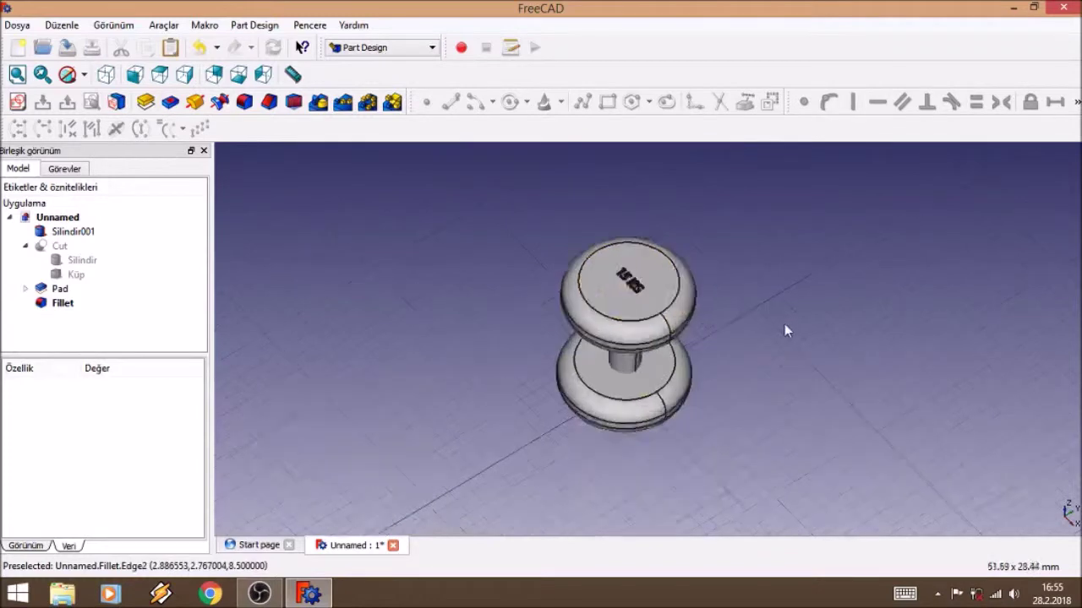
{"action": "scroll", "coordinate": [732, 320], "scroll_direction": "up", "scroll_amount": 2}
{"action": "mouse_move", "coordinate": [726, 297]}
{"action": "middle_mouse_down"}
{"action": "mouse_move", "coordinate": [606, 251]}
{"action": "mouse_move", "coordinate": [536, 290]}
{"action": "mouse_move", "coordinate": [572, 430]}
{"action": "mouse_move", "coordinate": [859, 362]}
{"action": "mouse_move", "coordinate": [893, 329]}
{"action": "mouse_move", "coordinate": [741, 357]}
{"action": "mouse_move", "coordinate": [546, 362]}
{"action": "mouse_move", "coordinate": [605, 406]}
{"action": "mouse_move", "coordinate": [691, 403]}
{"action": "mouse_move", "coordinate": [726, 312]}
{"action": "mouse_move", "coordinate": [821, 217]}
{"action": "middle_mouse_up"}
{"action": "left_click", "coordinate": [137, 78]}
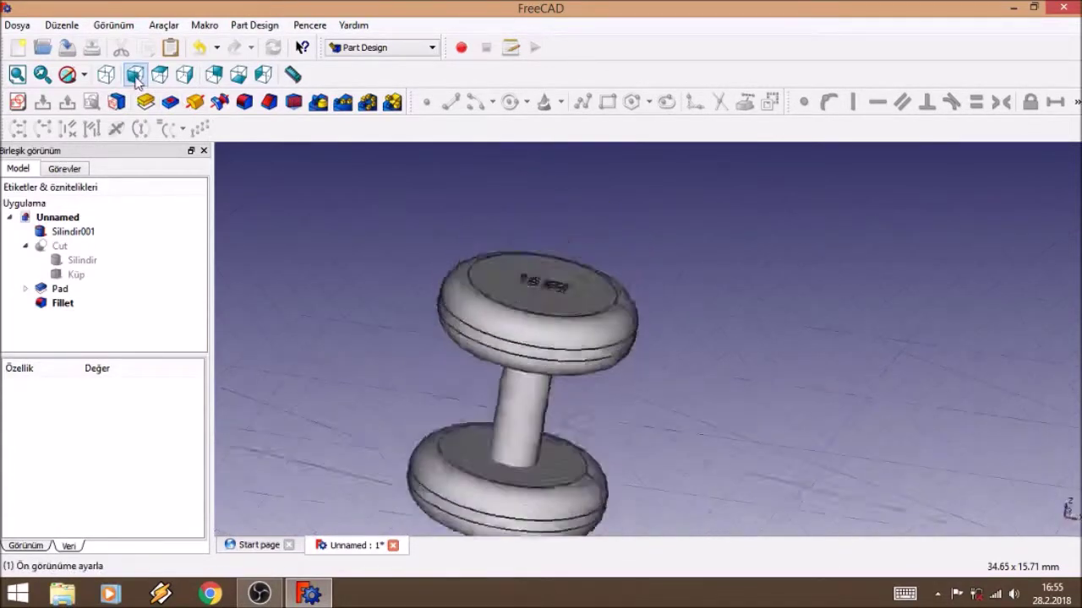
{"action": "left_click", "coordinate": [164, 78]}
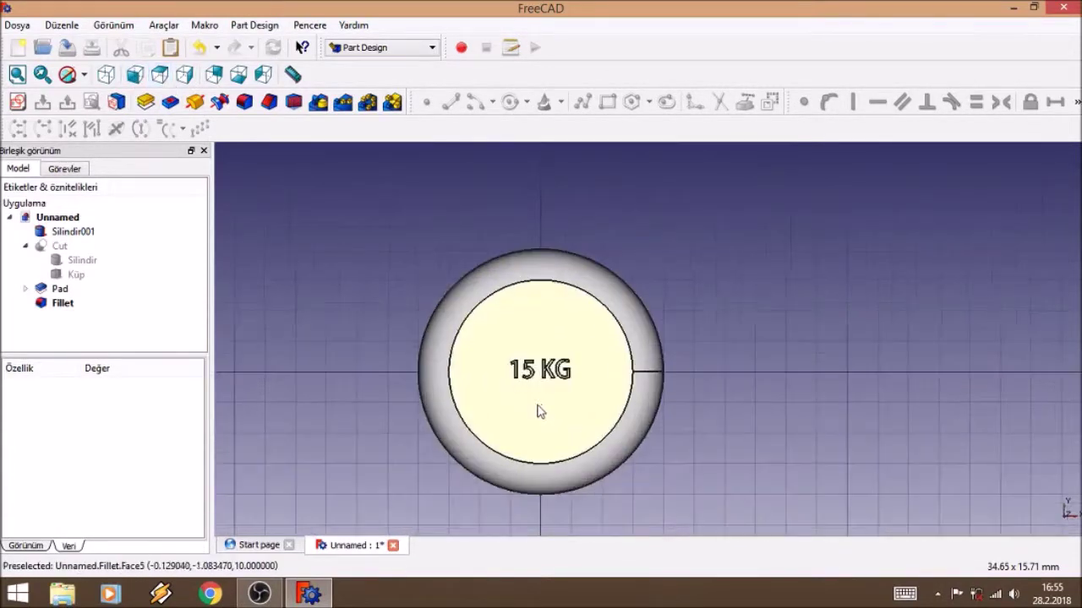
{"action": "mouse_move", "coordinate": [558, 420]}
{"action": "middle_mouse_down"}
{"action": "mouse_move", "coordinate": [794, 378]}
{"action": "mouse_move", "coordinate": [761, 355]}
{"action": "middle_mouse_up"}
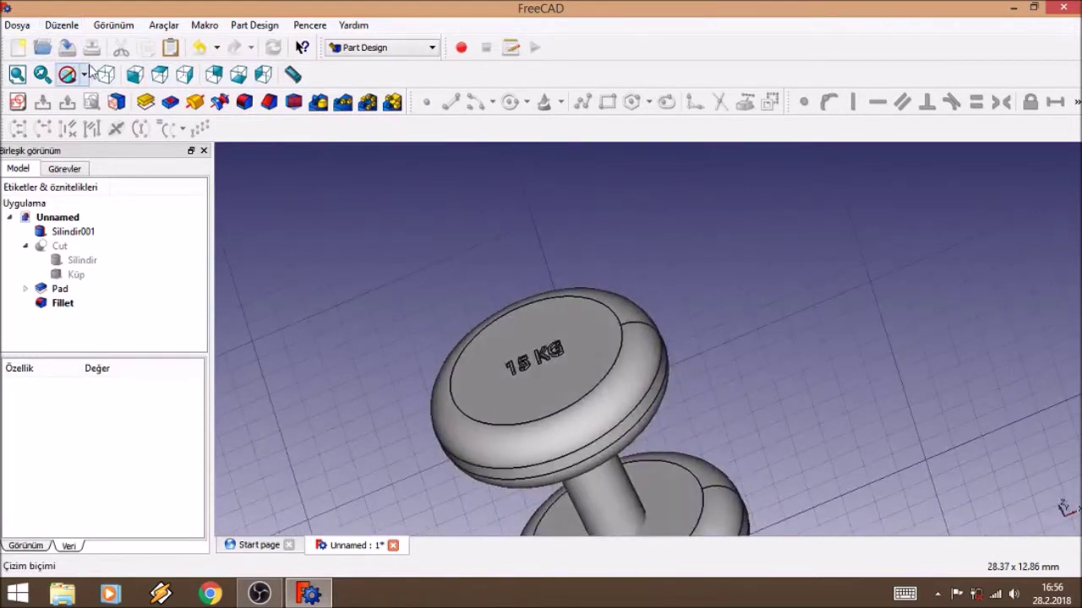
Step: Switch to the isometric view and render the dumbbell Shaded
{"action": "left_click", "coordinate": [104, 74]}
{"action": "left_click", "coordinate": [85, 77]}
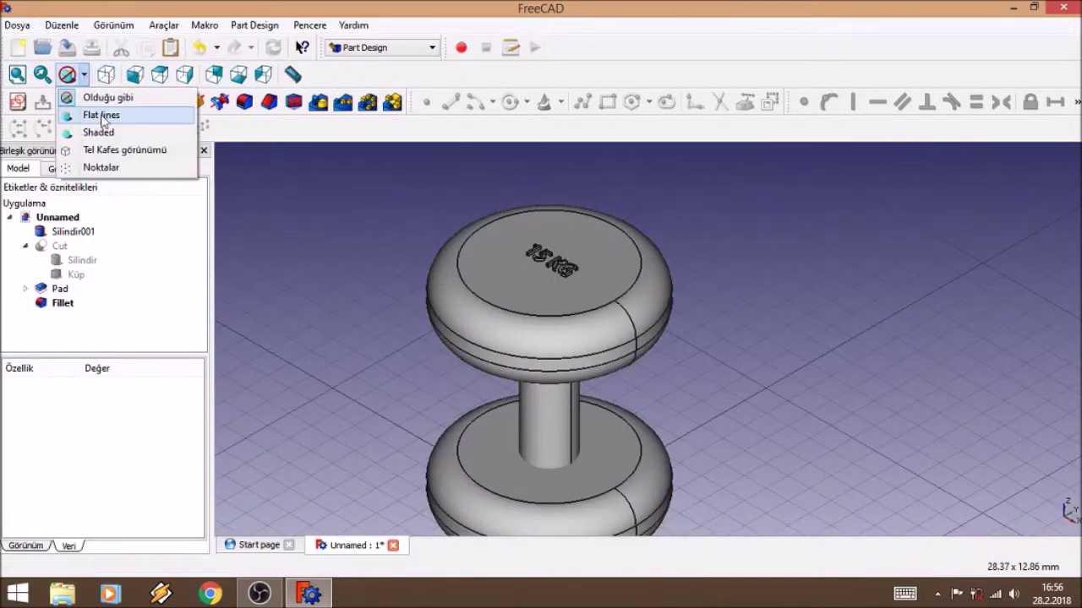
{"action": "left_click", "coordinate": [107, 127]}
{"action": "left_click", "coordinate": [84, 76]}
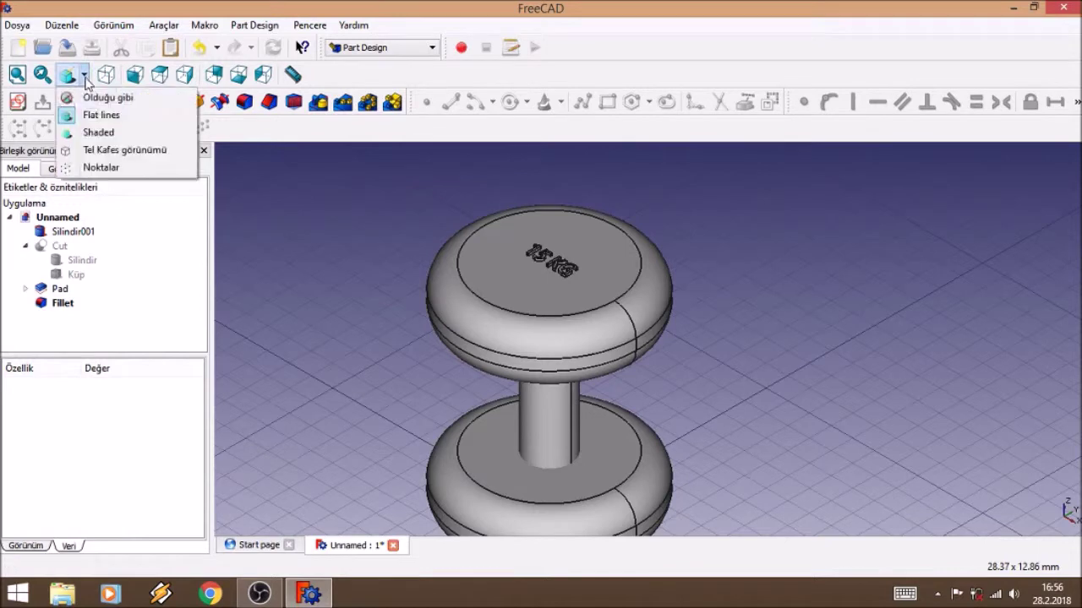
{"action": "left_click", "coordinate": [93, 134]}
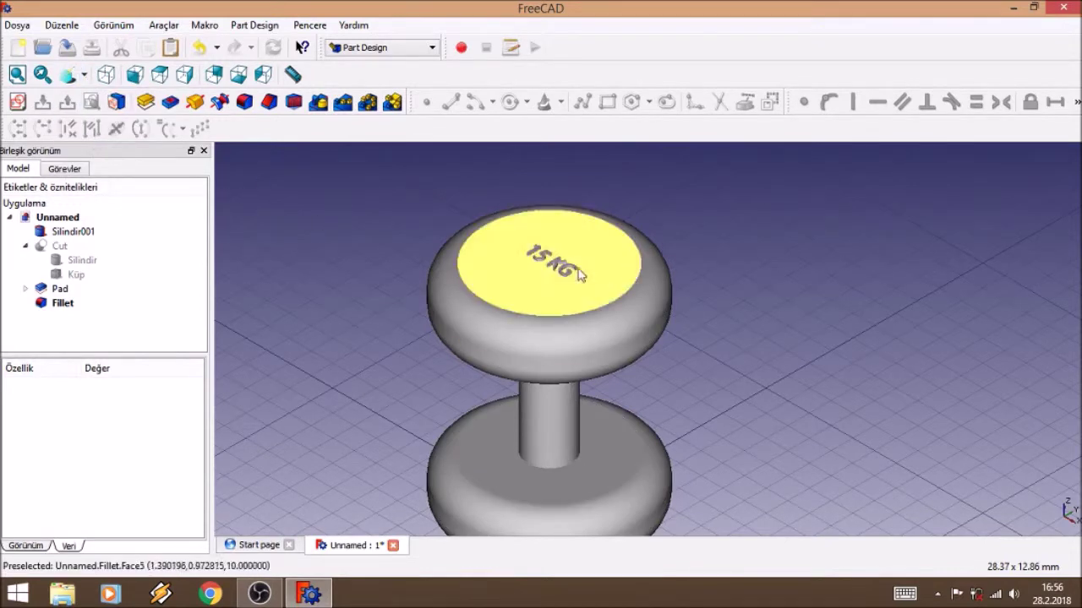
{"action": "scroll", "coordinate": [520, 267], "scroll_direction": "up", "scroll_amount": 3}
{"action": "scroll", "coordinate": [549, 236], "scroll_direction": "up", "scroll_amount": 3}
{"action": "scroll", "coordinate": [580, 203], "scroll_direction": "up", "scroll_amount": 3}
{"action": "scroll", "coordinate": [524, 215], "scroll_direction": "down", "scroll_amount": 3}
{"action": "scroll", "coordinate": [364, 249], "scroll_direction": "down", "scroll_amount": 5}
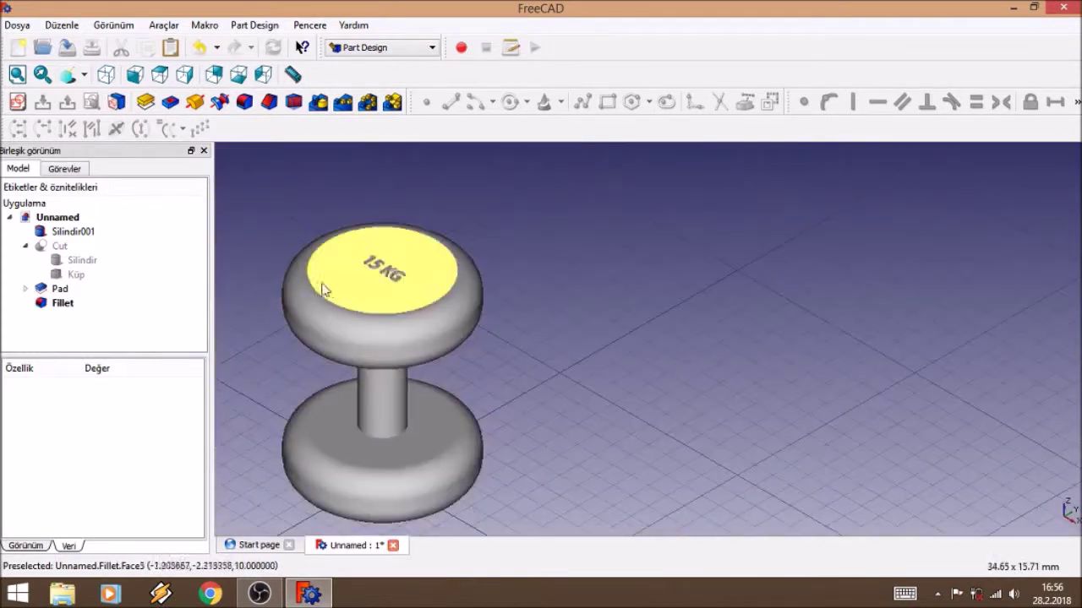
Step: Try the Wireframe and Points draw styles, then settle on Flat lines
{"action": "left_click", "coordinate": [84, 74]}
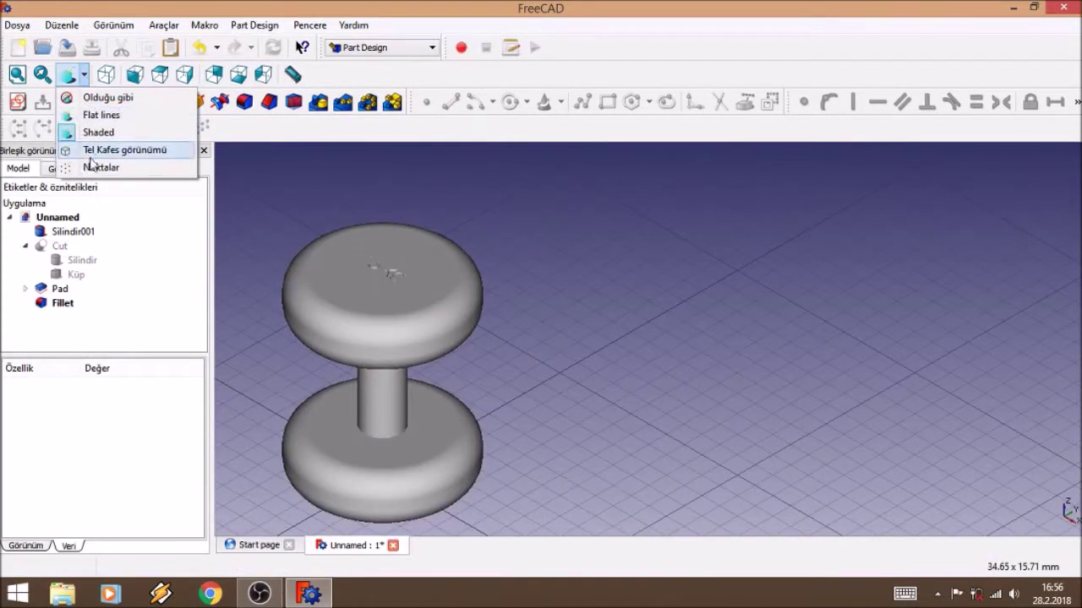
{"action": "left_click", "coordinate": [95, 151]}
{"action": "mouse_move", "coordinate": [263, 380]}
{"action": "middle_mouse_down"}
{"action": "mouse_move", "coordinate": [394, 324]}
{"action": "mouse_move", "coordinate": [338, 347]}
{"action": "mouse_move", "coordinate": [393, 284]}
{"action": "mouse_move", "coordinate": [362, 316]}
{"action": "mouse_move", "coordinate": [365, 387]}
{"action": "middle_mouse_up"}
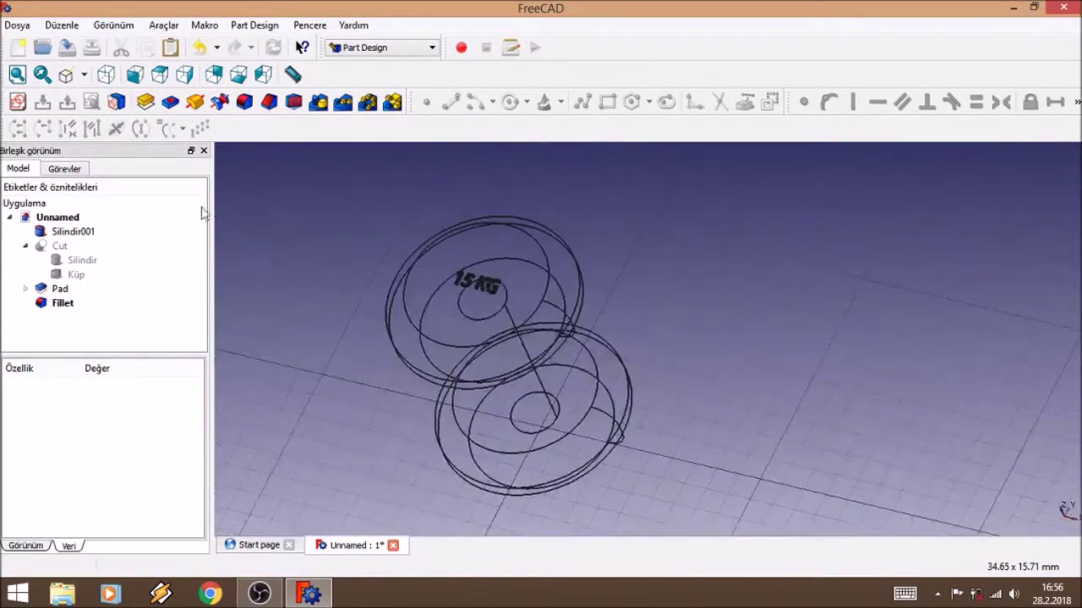
{"action": "left_click", "coordinate": [84, 77]}
{"action": "left_click", "coordinate": [95, 168]}
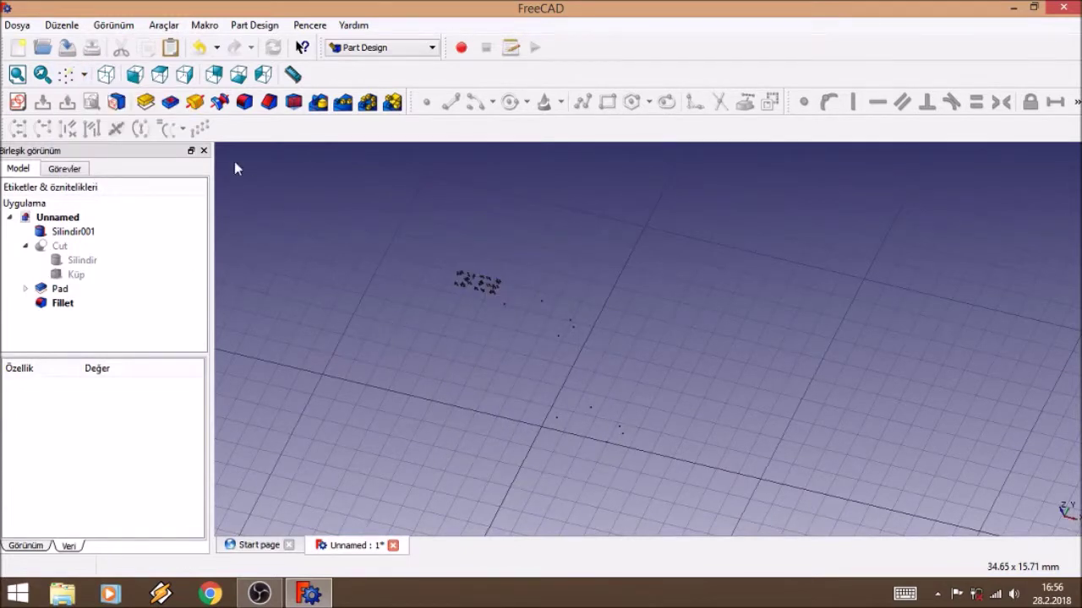
{"action": "left_click", "coordinate": [84, 75]}
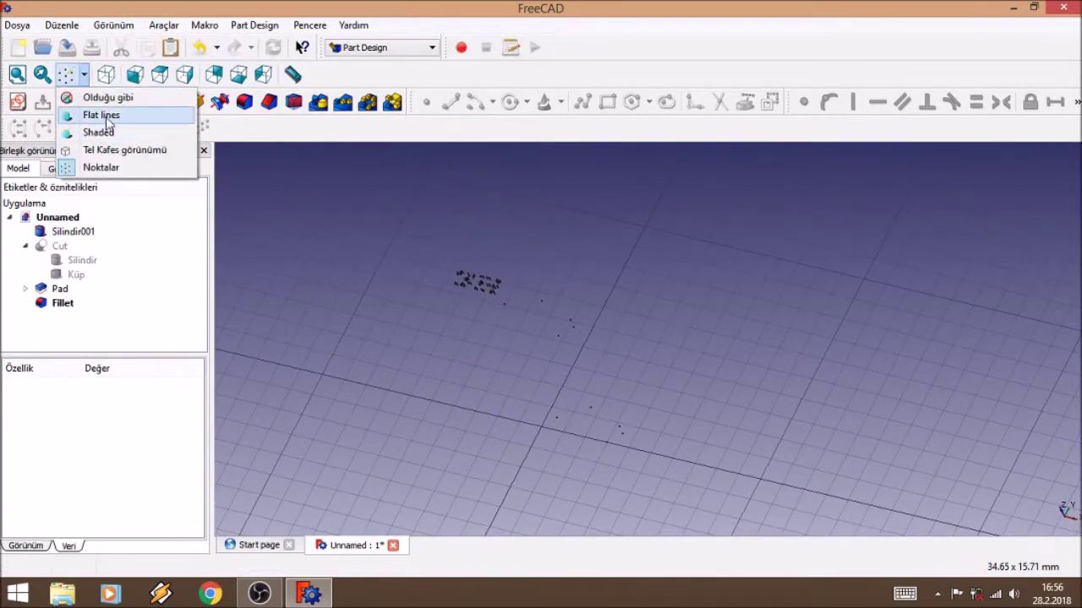
{"action": "left_click", "coordinate": [103, 116]}
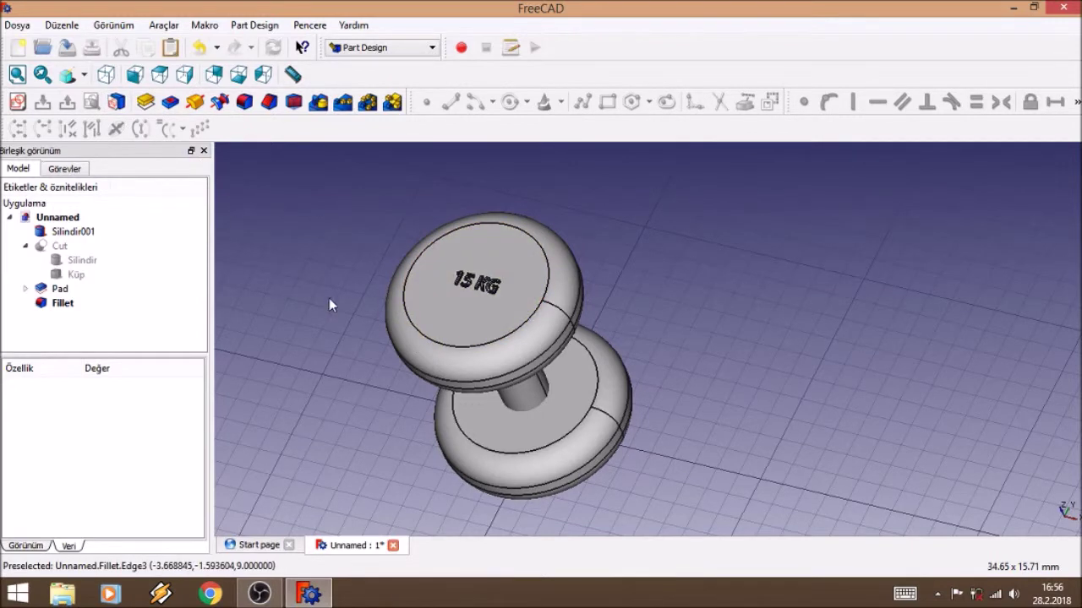
Step: Select the padded lettering's faces on the 1 and the 5
{"action": "middle_click_drag", "start_coordinate": [396, 304], "coordinate": [387, 292]}
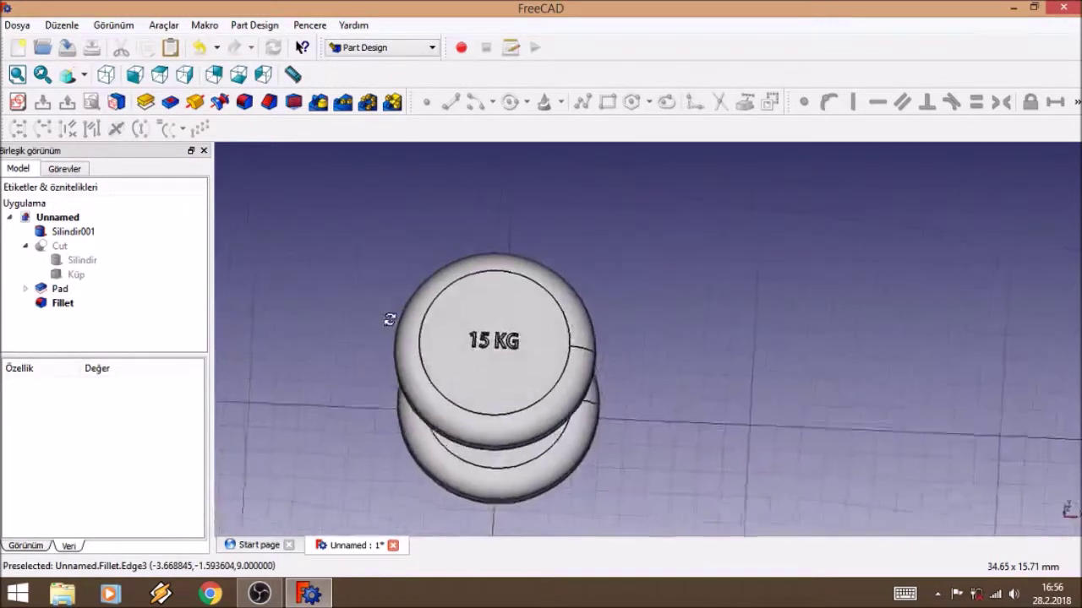
{"action": "scroll", "coordinate": [387, 323], "scroll_direction": "up", "scroll_amount": 3}
{"action": "scroll", "coordinate": [495, 364], "scroll_direction": "up", "scroll_amount": 2}
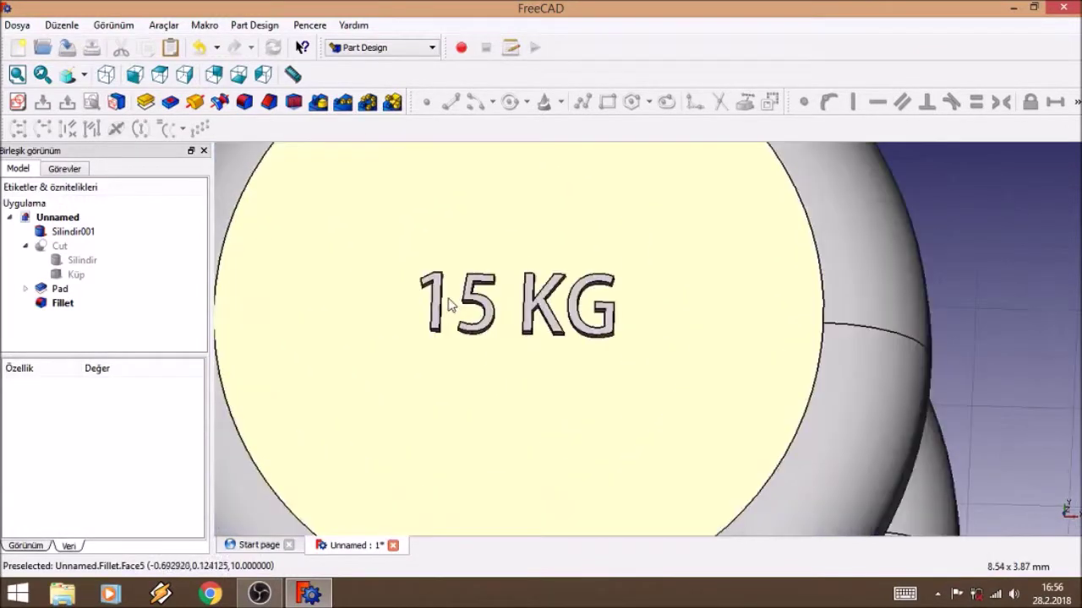
{"action": "scroll", "coordinate": [435, 304], "scroll_direction": "up", "scroll_amount": 2}
{"action": "left_click", "coordinate": [435, 304]}
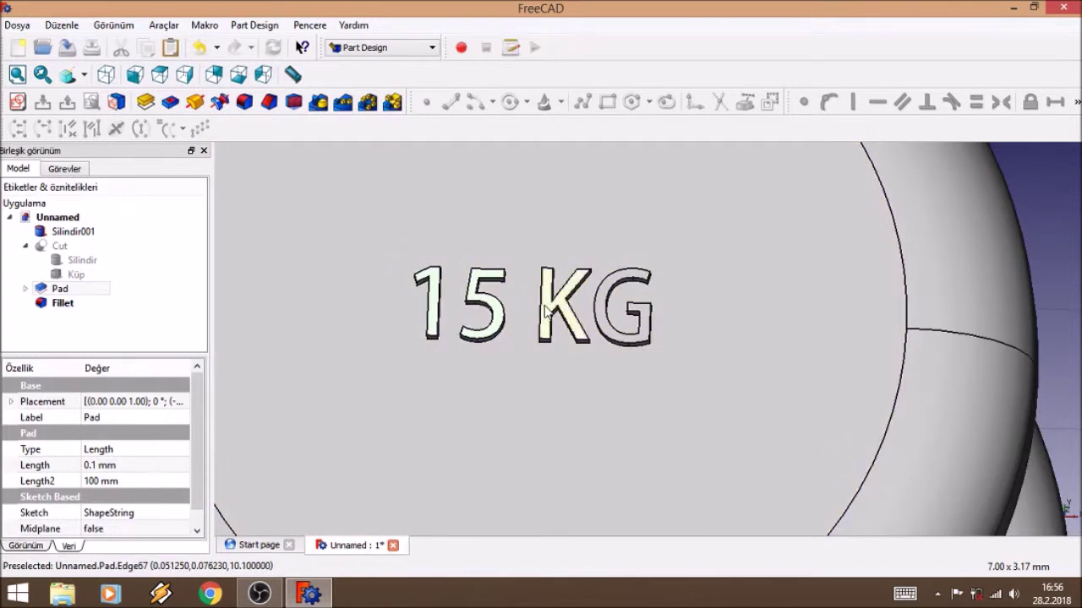
{"action": "left_click", "coordinate": [545, 311]}
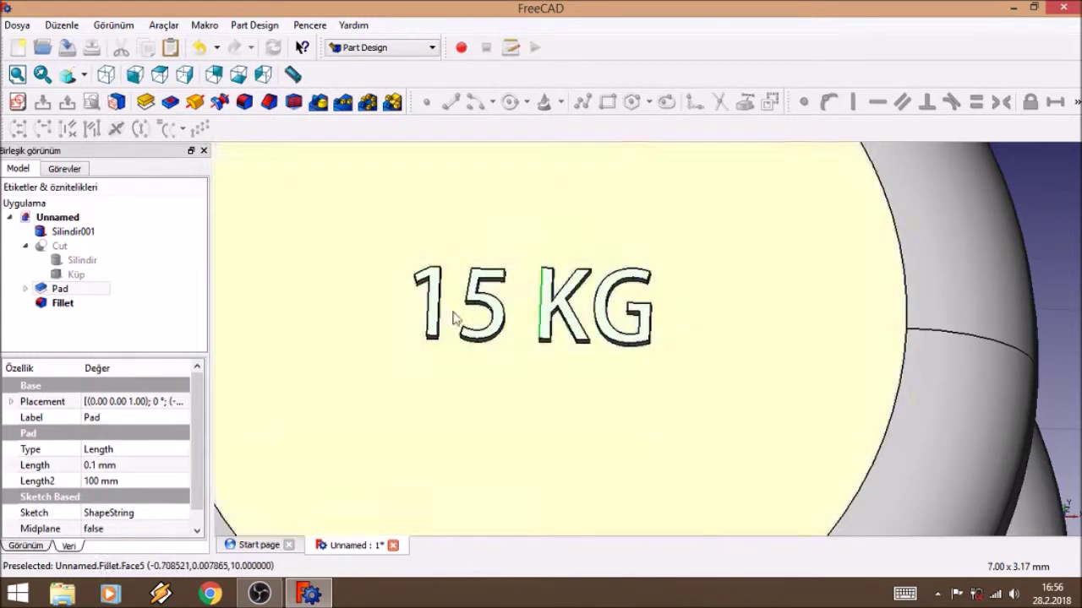
{"action": "middle_click_drag", "start_coordinate": [608, 308], "coordinate": [485, 280]}
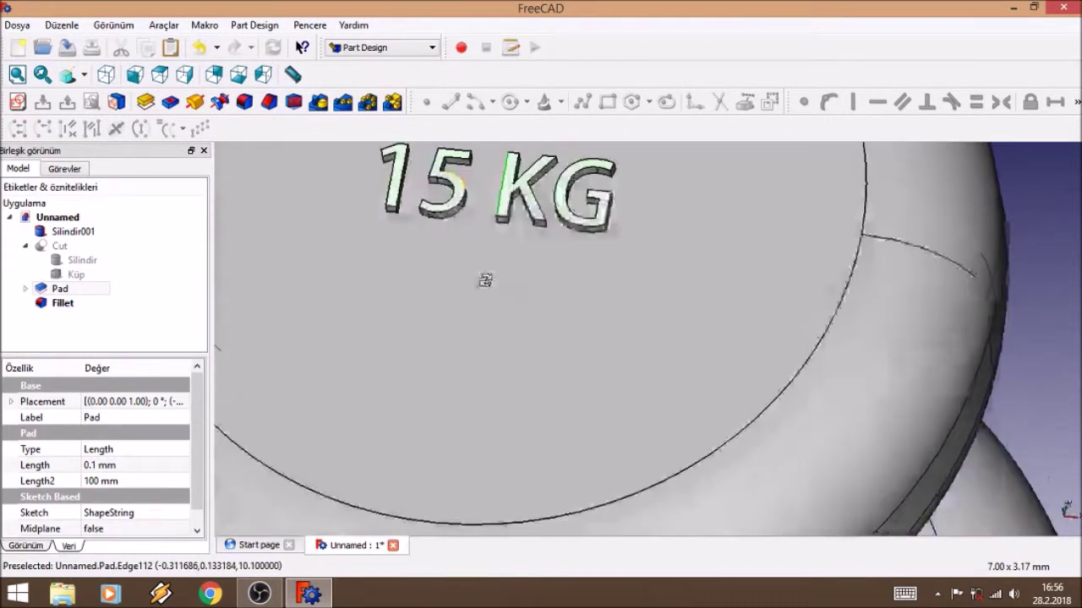
{"action": "scroll", "coordinate": [374, 212], "scroll_direction": "up", "scroll_amount": 5}
{"action": "mouse_move", "coordinate": [375, 212]}
{"action": "middle_mouse_down"}
{"action": "mouse_move", "coordinate": [580, 278]}
{"action": "mouse_move", "coordinate": [493, 281]}
{"action": "middle_mouse_up"}
{"action": "middle_click_drag", "start_coordinate": [268, 256], "coordinate": [367, 273]}
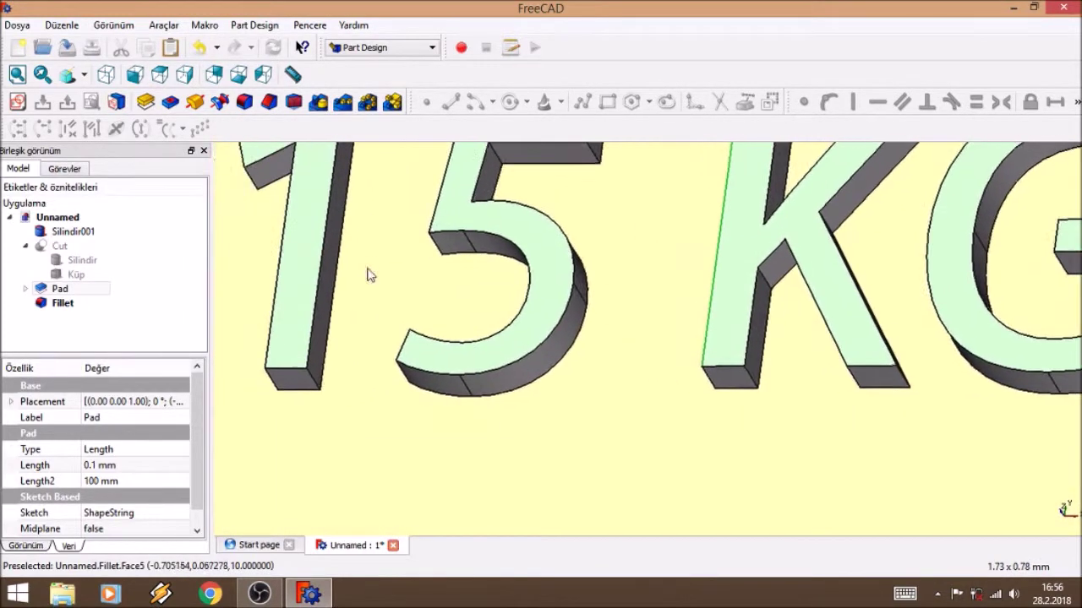
{"action": "left_click", "coordinate": [300, 379]}
{"action": "left_click", "coordinate": [464, 382]}
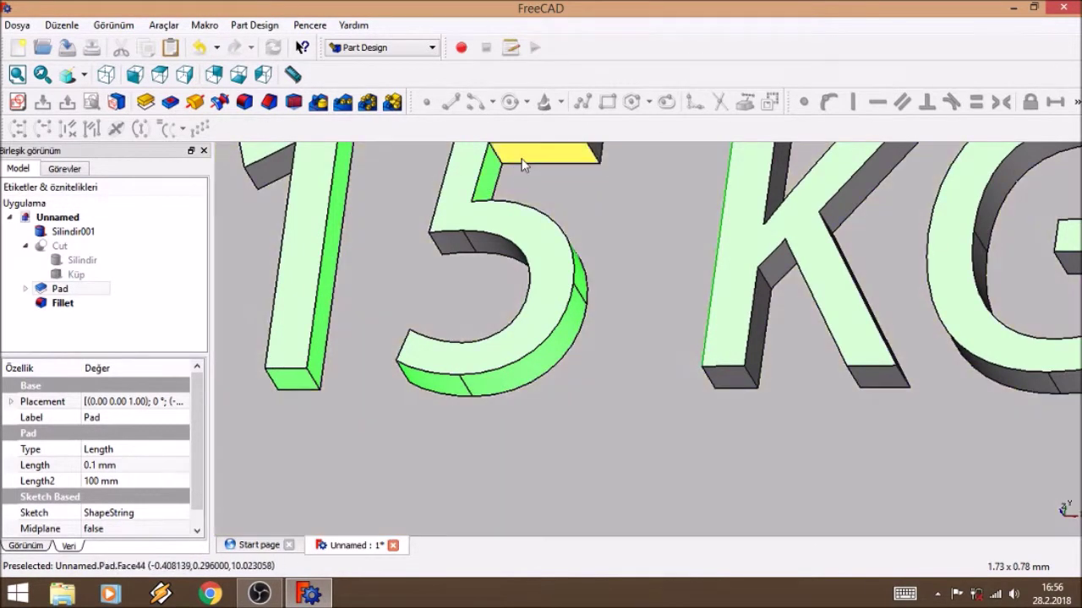
{"action": "left_click", "coordinate": [520, 155]}
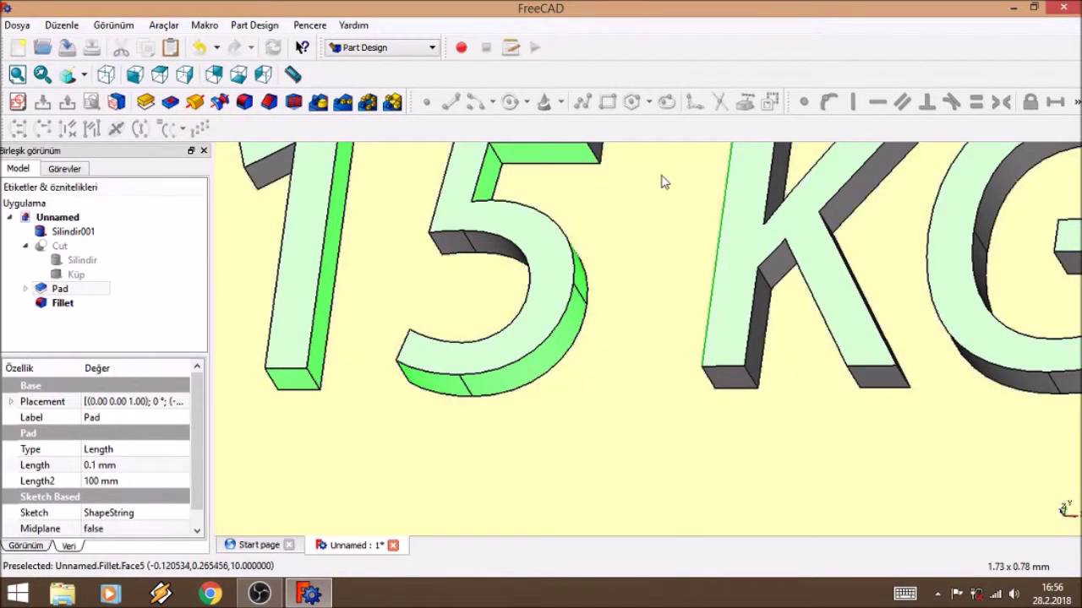
Step: Fit all, then add the K and G letter faces to the selection
{"action": "right_click", "coordinate": [643, 211]}
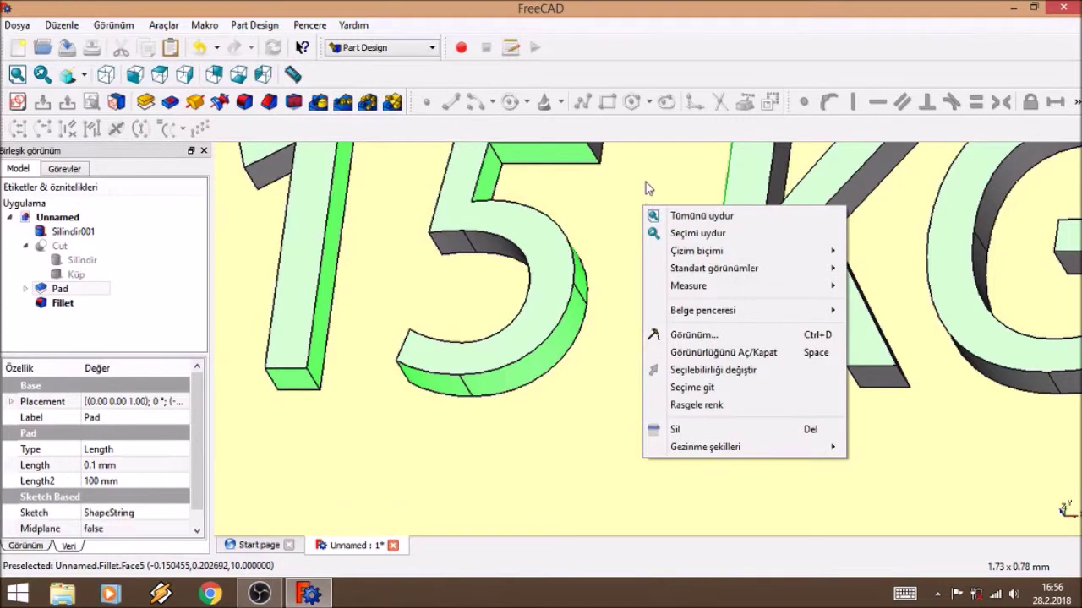
{"action": "left_click", "coordinate": [655, 213]}
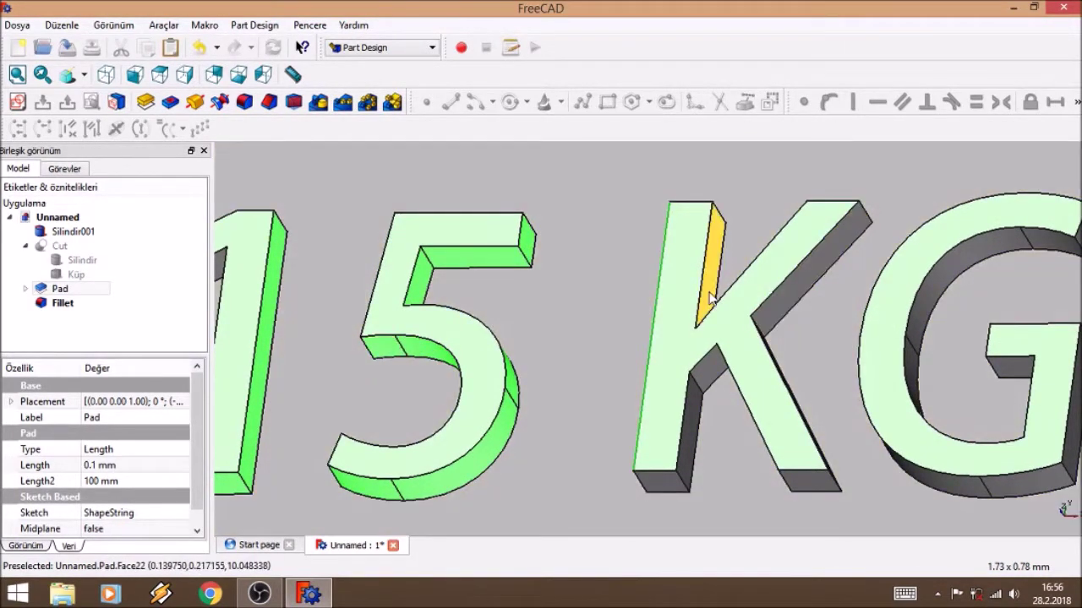
{"action": "left_click", "coordinate": [715, 245]}
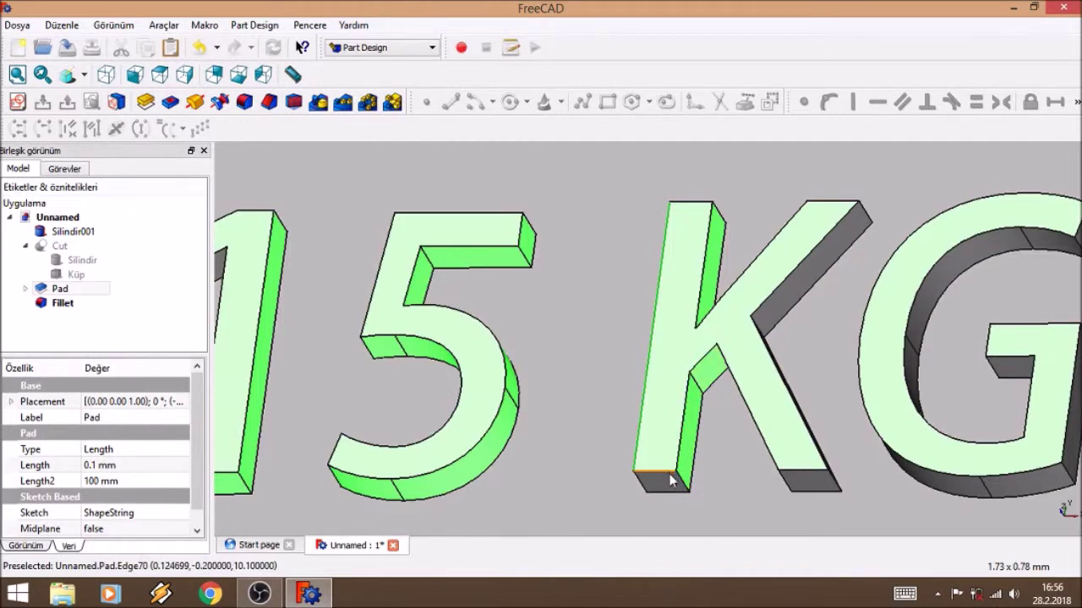
{"action": "left_click", "coordinate": [670, 479], "text": "ctrl"}
{"action": "left_click", "coordinate": [810, 484], "text": "ctrl"}
{"action": "left_click", "coordinate": [789, 292], "text": "ctrl"}
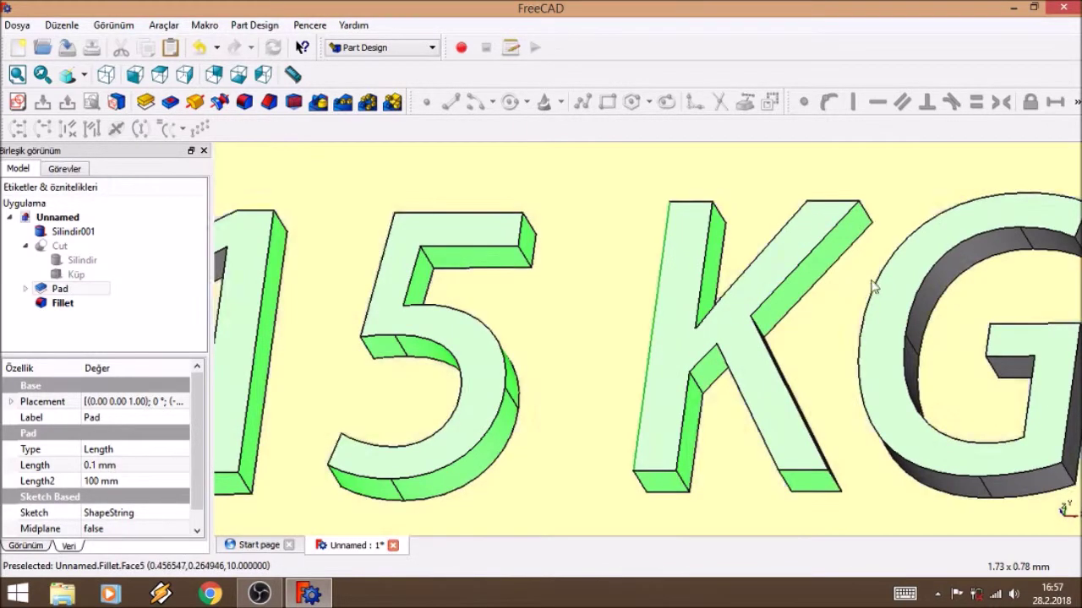
{"action": "middle_click_drag", "start_coordinate": [875, 288], "coordinate": [519, 278]}
{"action": "left_click", "coordinate": [566, 355], "text": "ctrl"}
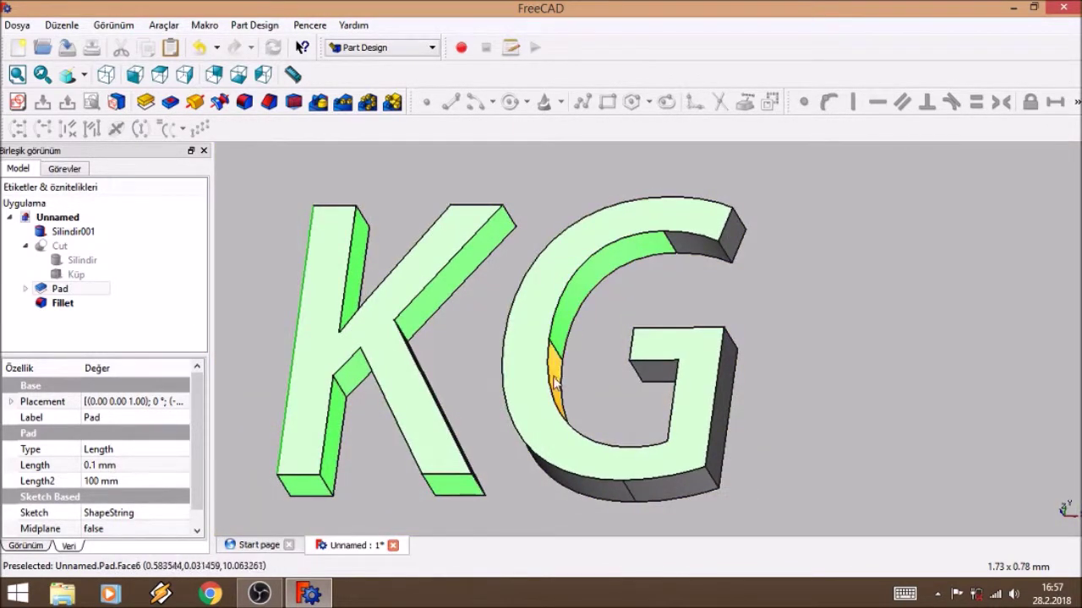
{"action": "left_click", "coordinate": [720, 363], "text": "ctrl"}
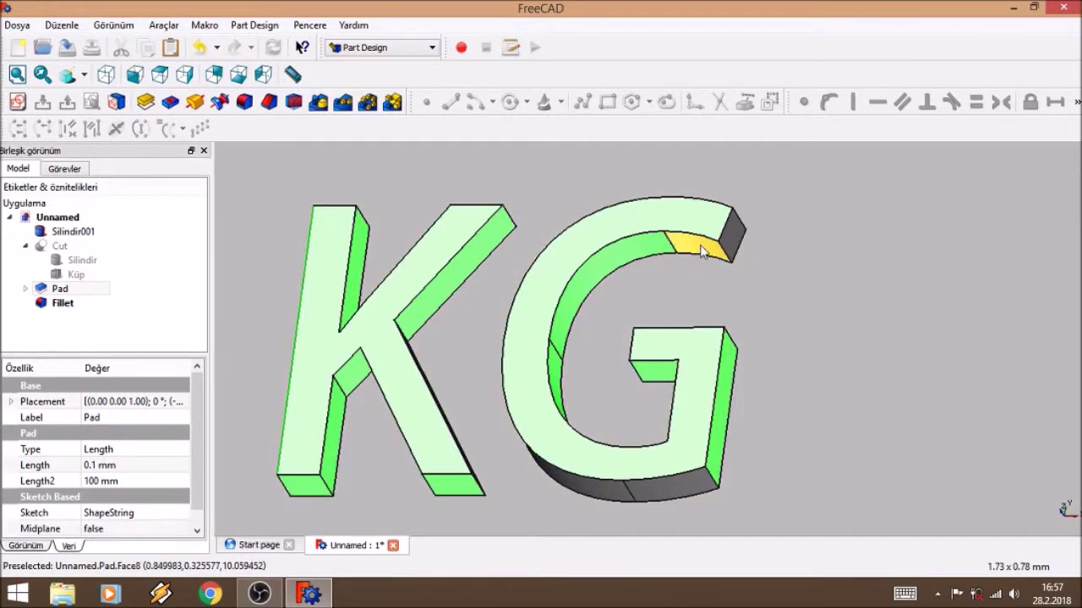
{"action": "left_click", "coordinate": [581, 489], "text": "ctrl"}
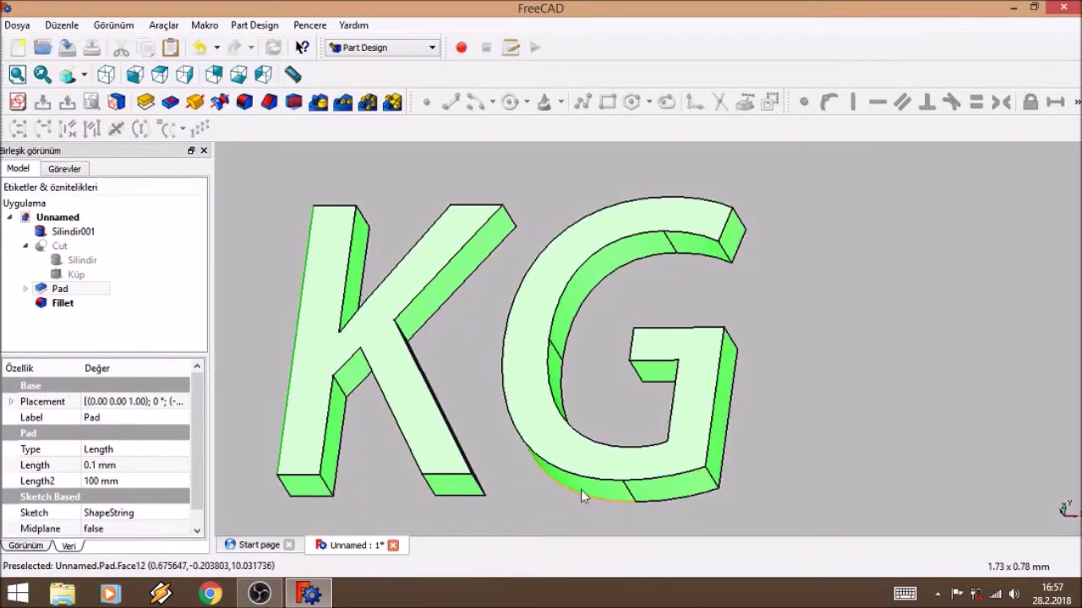
{"action": "middle_click_drag", "start_coordinate": [429, 313], "coordinate": [565, 234]}
{"action": "scroll", "coordinate": [566, 234], "scroll_direction": "down", "scroll_amount": 3}
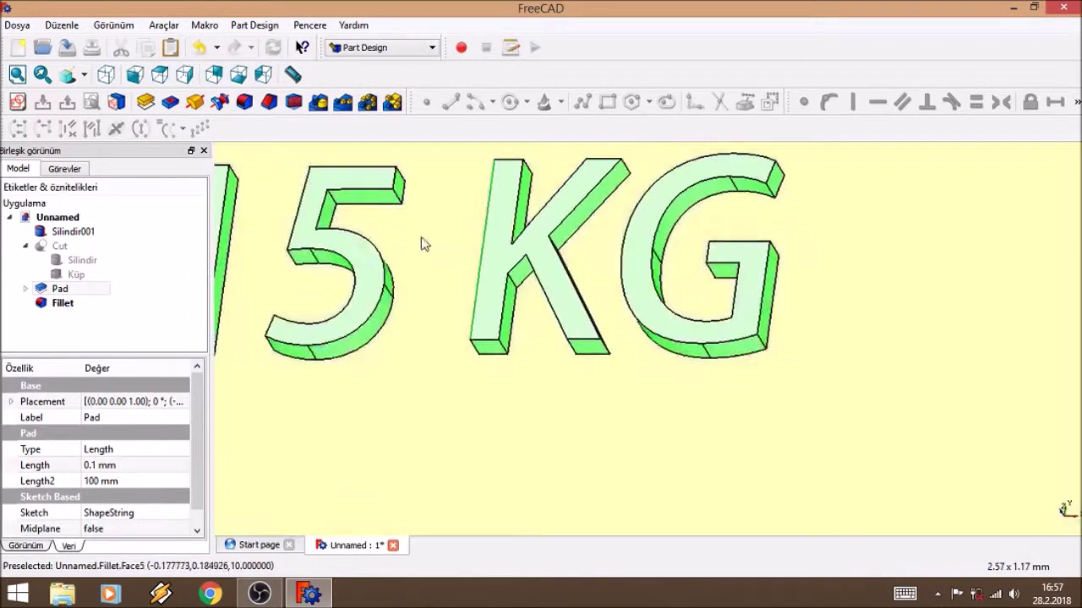
{"action": "middle_click_drag", "start_coordinate": [422, 241], "coordinate": [543, 301]}
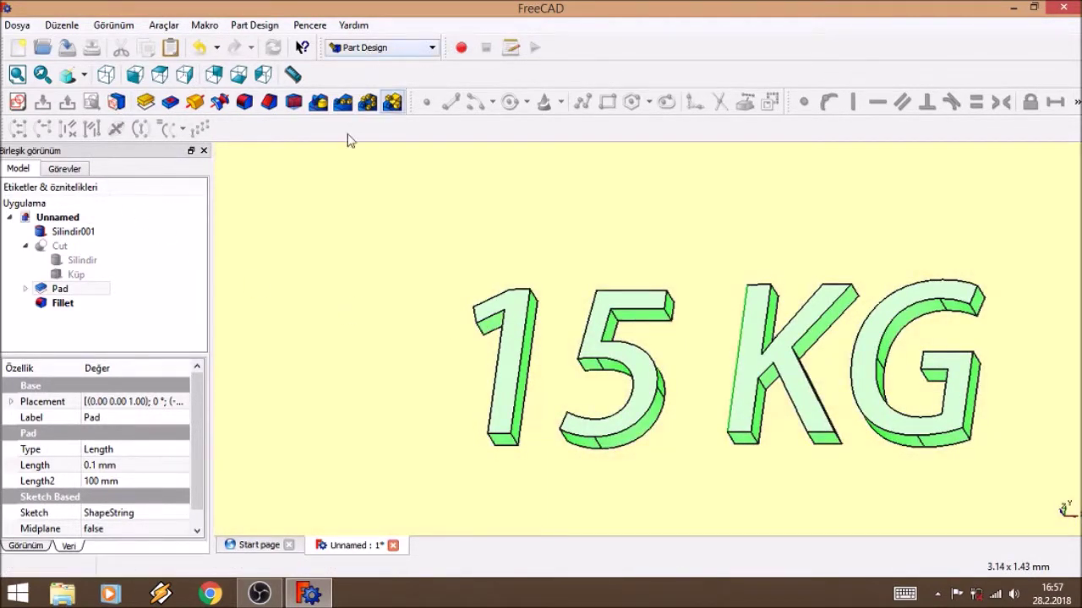
Step: Set the Pad's Shape Color to dark red (170, 0, 0) and clear the selection
{"action": "left_click", "coordinate": [34, 549]}
{"action": "scroll", "coordinate": [100, 491], "scroll_direction": "down", "scroll_amount": 1}
{"action": "left_click", "coordinate": [100, 490]}
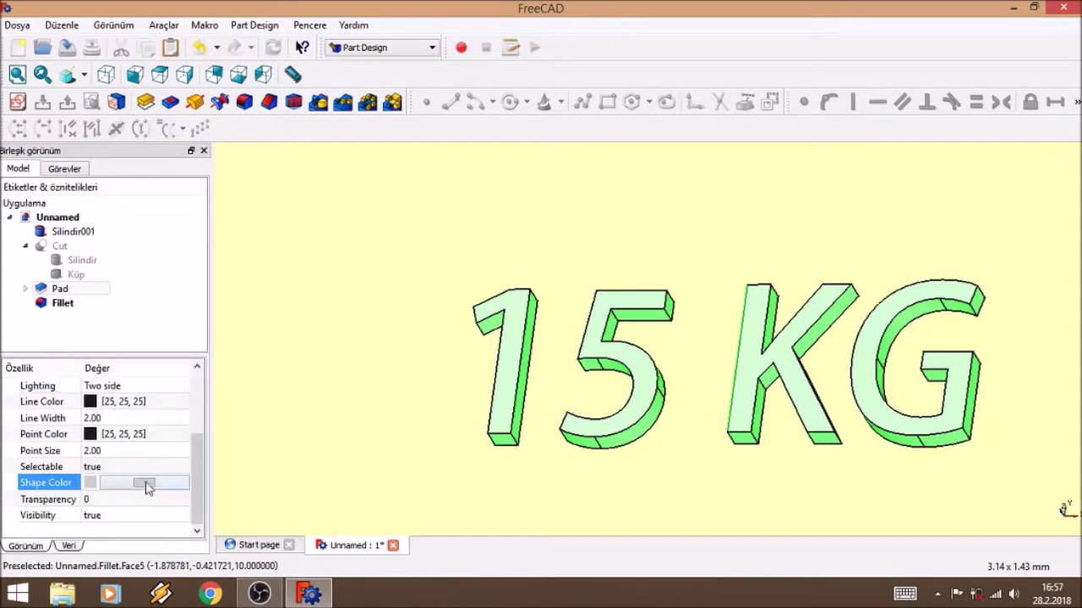
{"action": "left_click", "coordinate": [123, 488]}
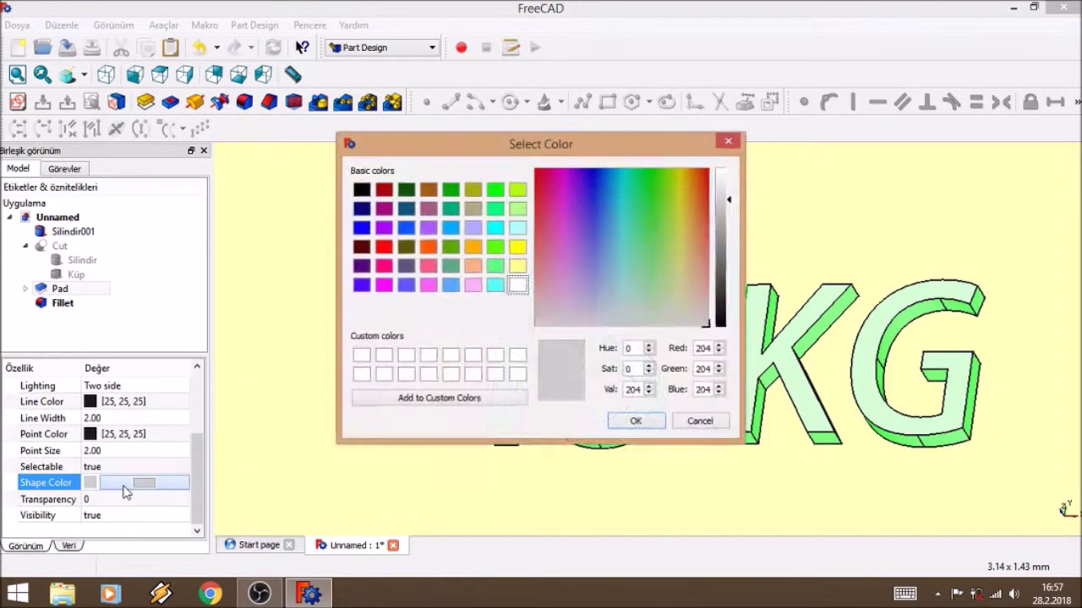
{"action": "left_click", "coordinate": [385, 192]}
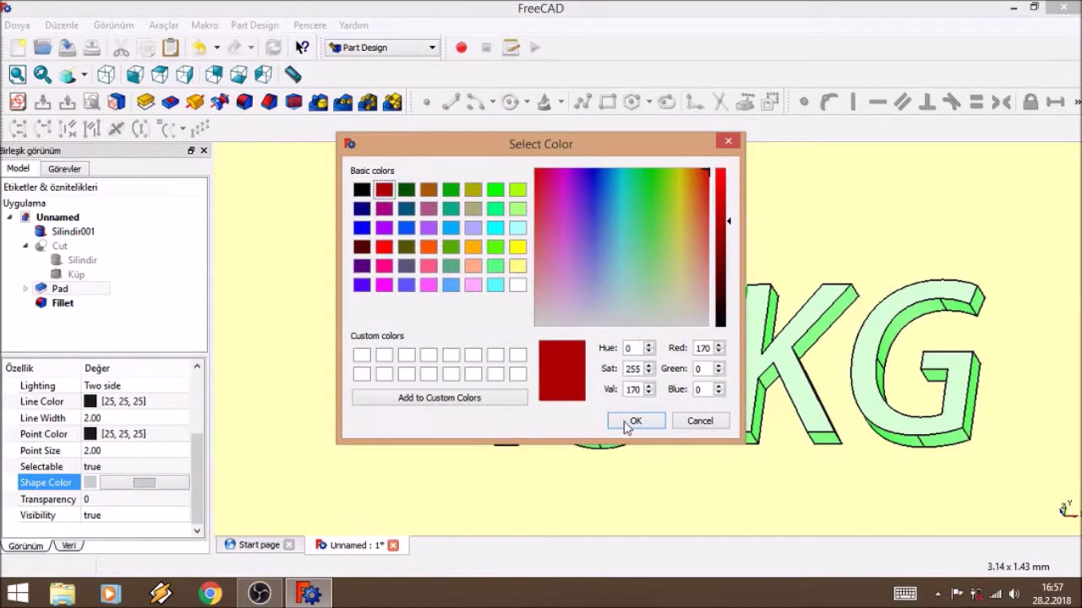
{"action": "left_click", "coordinate": [630, 422]}
{"action": "scroll", "coordinate": [625, 410], "scroll_direction": "down", "scroll_amount": 3}
{"action": "scroll", "coordinate": [617, 355], "scroll_direction": "down", "scroll_amount": 3}
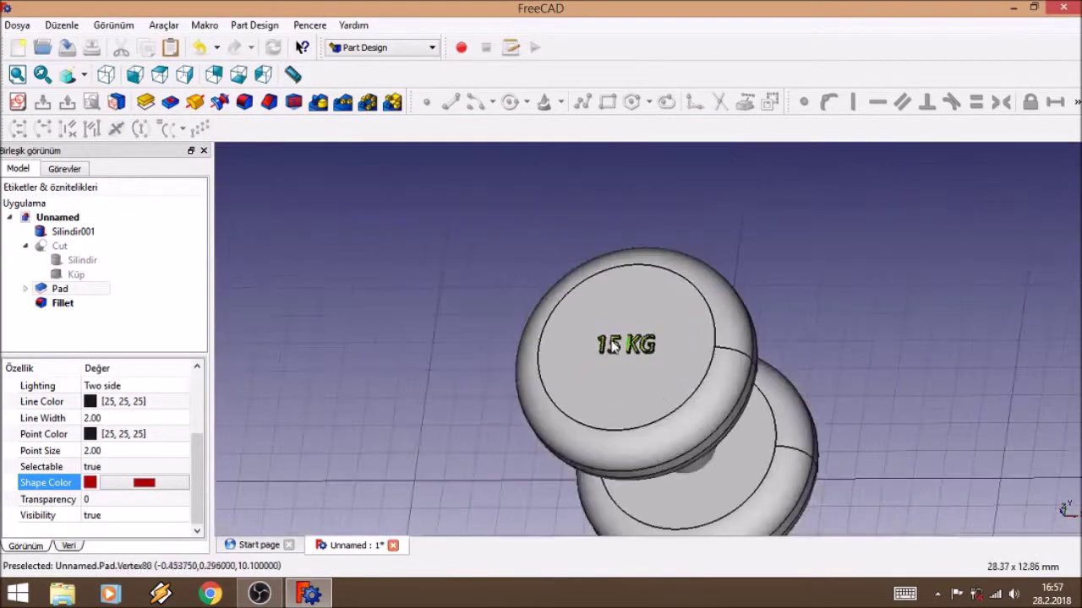
{"action": "left_click", "coordinate": [926, 321]}
Step: Switch the dumbbell's draw style to Shaded so edge lines are hidden
{"action": "scroll", "coordinate": [875, 334], "scroll_direction": "up", "scroll_amount": 3}
{"action": "scroll", "coordinate": [878, 326], "scroll_direction": "up", "scroll_amount": 3}
{"action": "middle_click_drag", "start_coordinate": [495, 299], "coordinate": [649, 272]}
{"action": "scroll", "coordinate": [649, 272], "scroll_direction": "down", "scroll_amount": 3}
{"action": "scroll", "coordinate": [594, 246], "scroll_direction": "down", "scroll_amount": 3}
{"action": "left_click", "coordinate": [84, 74]}
{"action": "left_click", "coordinate": [98, 131]}
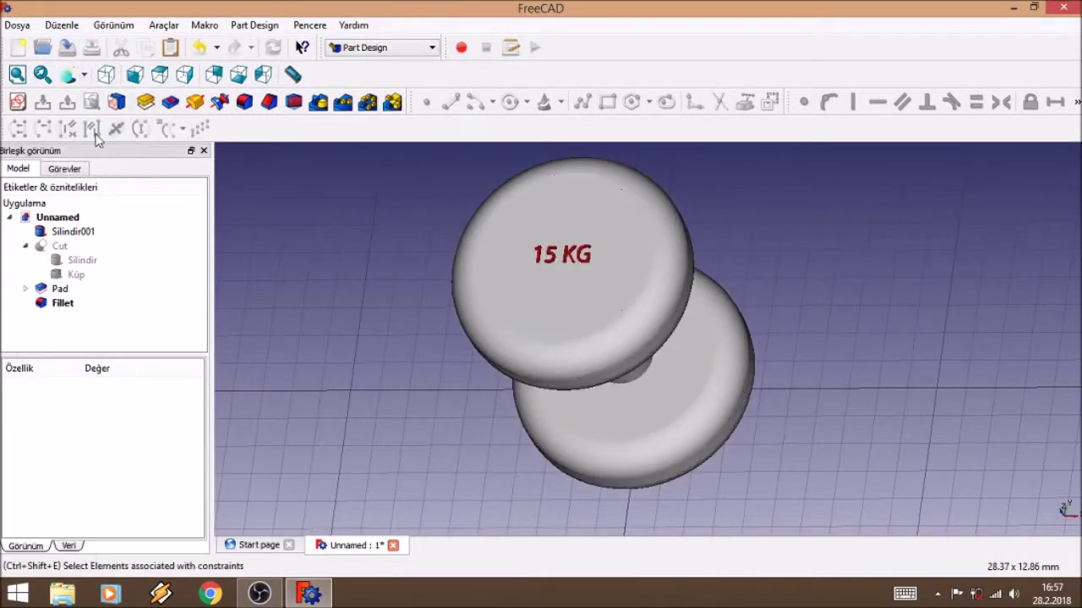
Step: Orbit the dumbbell, then snap to the axonometric view and zoom in on it
{"action": "mouse_move", "coordinate": [773, 267]}
{"action": "middle_mouse_down"}
{"action": "mouse_move", "coordinate": [699, 248]}
{"action": "mouse_move", "coordinate": [599, 295]}
{"action": "mouse_move", "coordinate": [751, 273]}
{"action": "mouse_move", "coordinate": [824, 237]}
{"action": "mouse_move", "coordinate": [763, 237]}
{"action": "middle_mouse_up"}
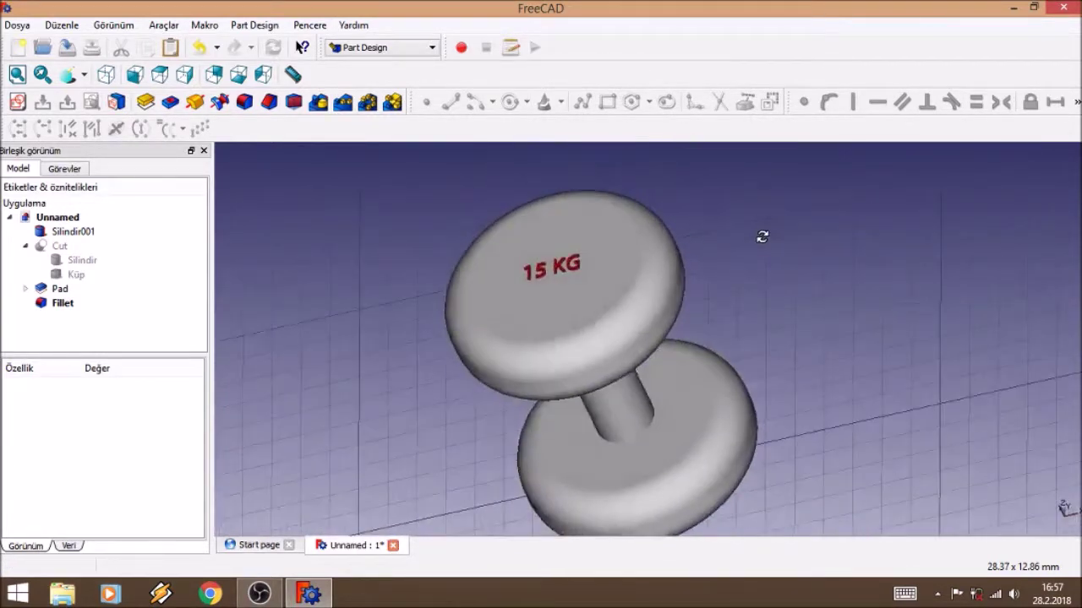
{"action": "mouse_move", "coordinate": [703, 316]}
{"action": "middle_mouse_down"}
{"action": "mouse_move", "coordinate": [790, 302]}
{"action": "mouse_move", "coordinate": [720, 304]}
{"action": "mouse_move", "coordinate": [815, 273]}
{"action": "middle_mouse_up"}
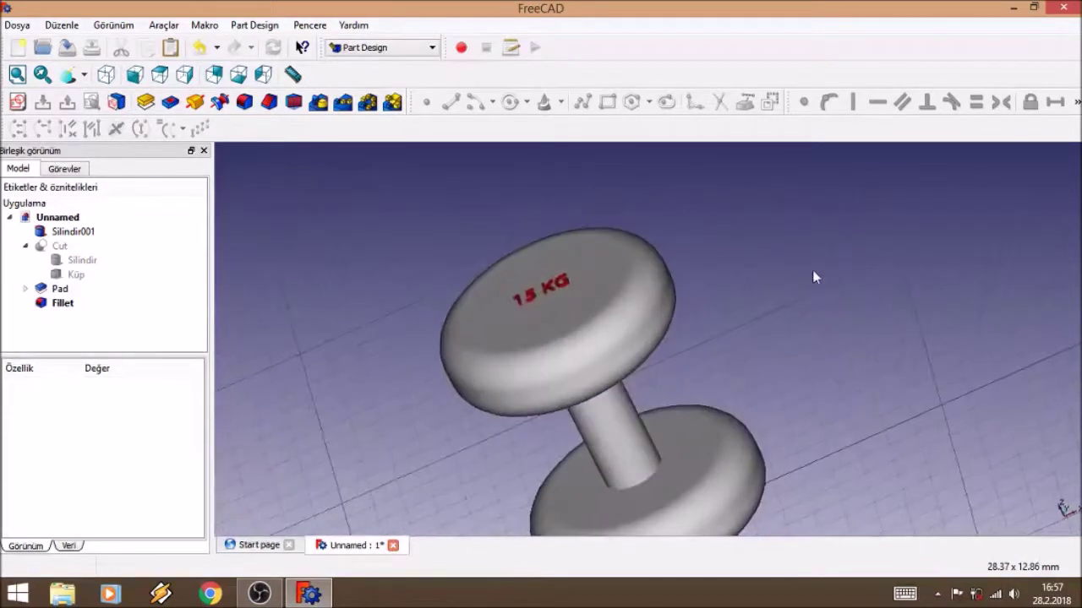
{"action": "middle_click_drag", "start_coordinate": [788, 321], "coordinate": [801, 246]}
{"action": "scroll", "coordinate": [801, 246], "scroll_direction": "down", "scroll_amount": 3}
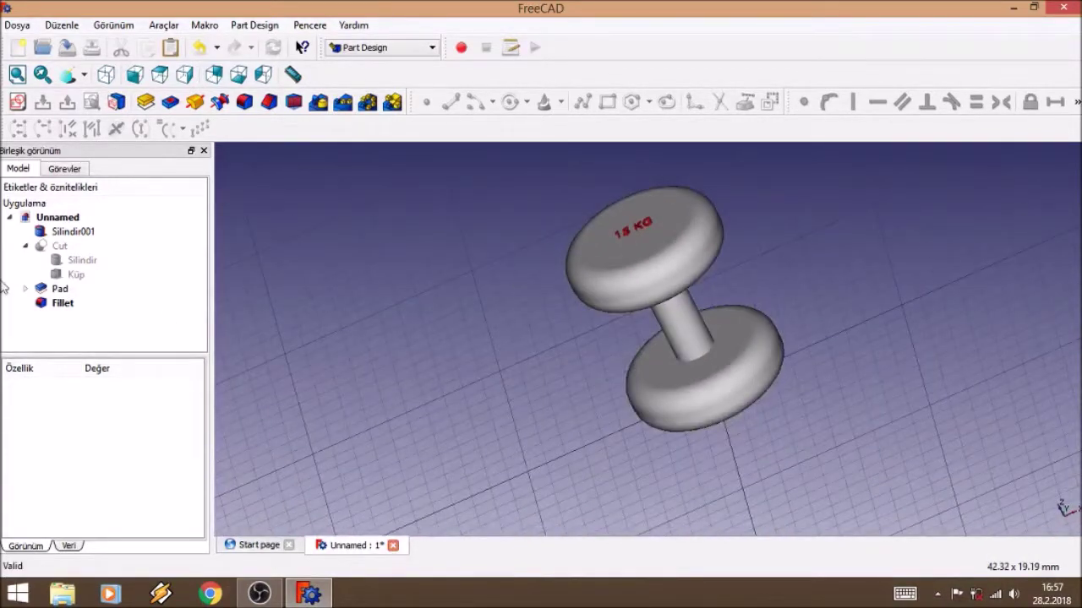
{"action": "left_click", "coordinate": [106, 74]}
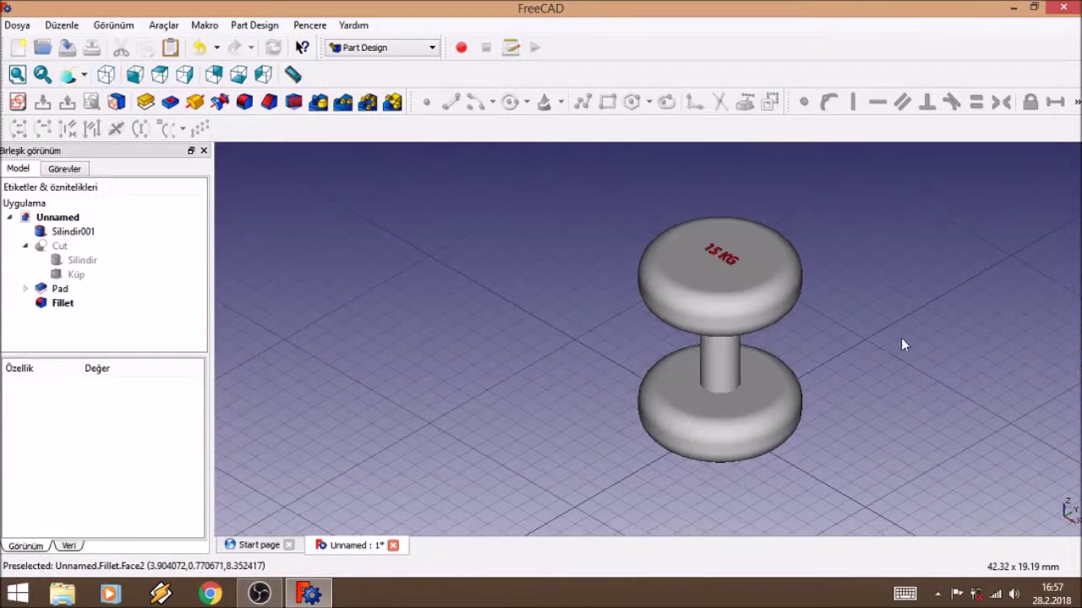
{"action": "scroll", "coordinate": [900, 337], "scroll_direction": "up", "scroll_amount": 2}
{"action": "scroll", "coordinate": [617, 315], "scroll_direction": "up", "scroll_amount": 3}
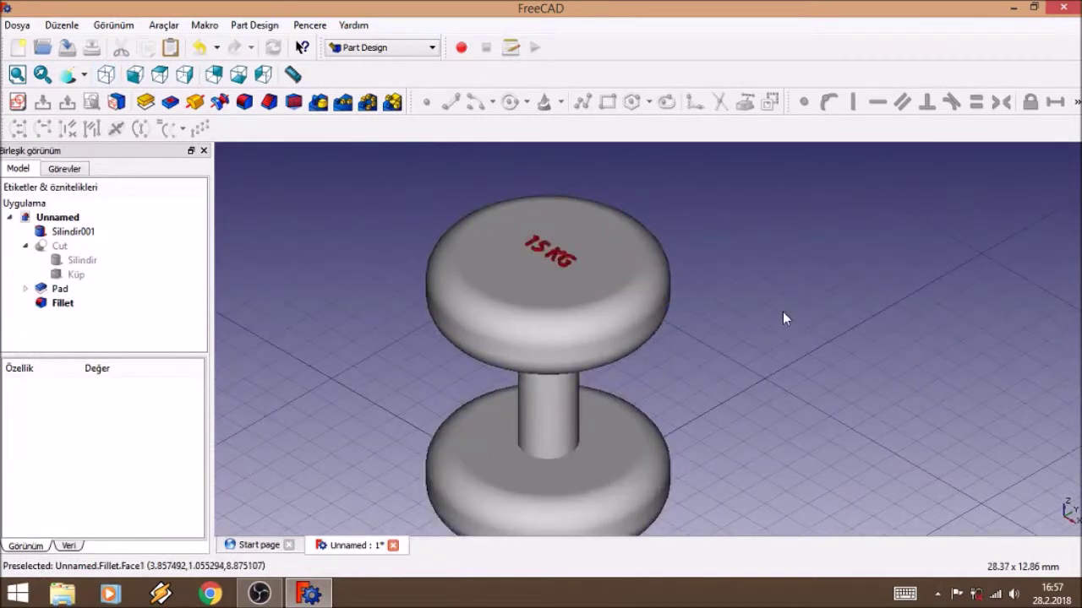